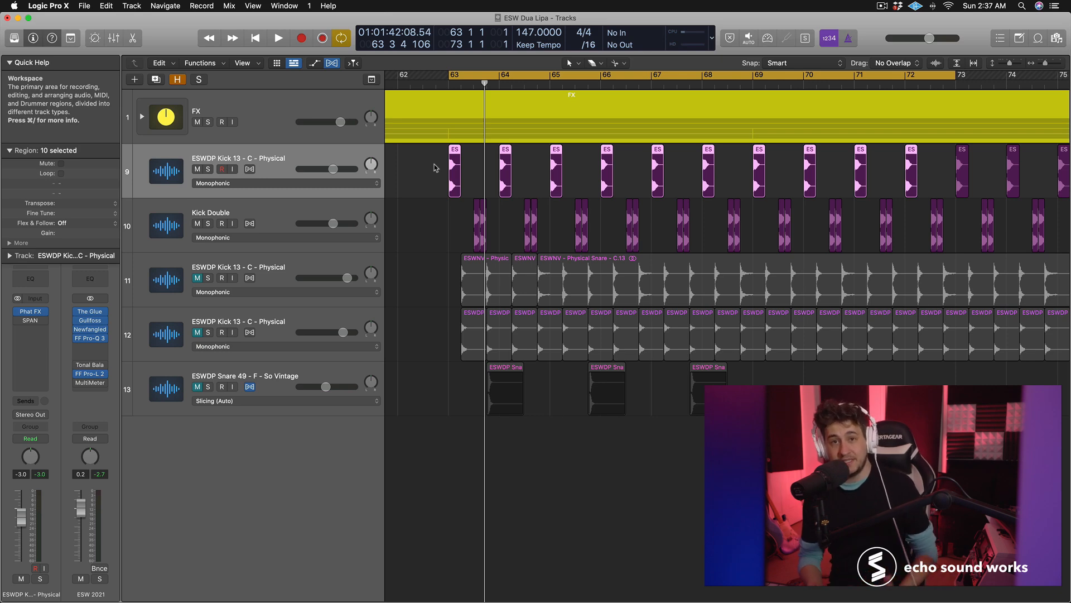
Step: Solo the main kick regions from bar 63 through bar 70 on track 9 and play them back
drag(436, 168, 704, 156)
key(ctrl+s)
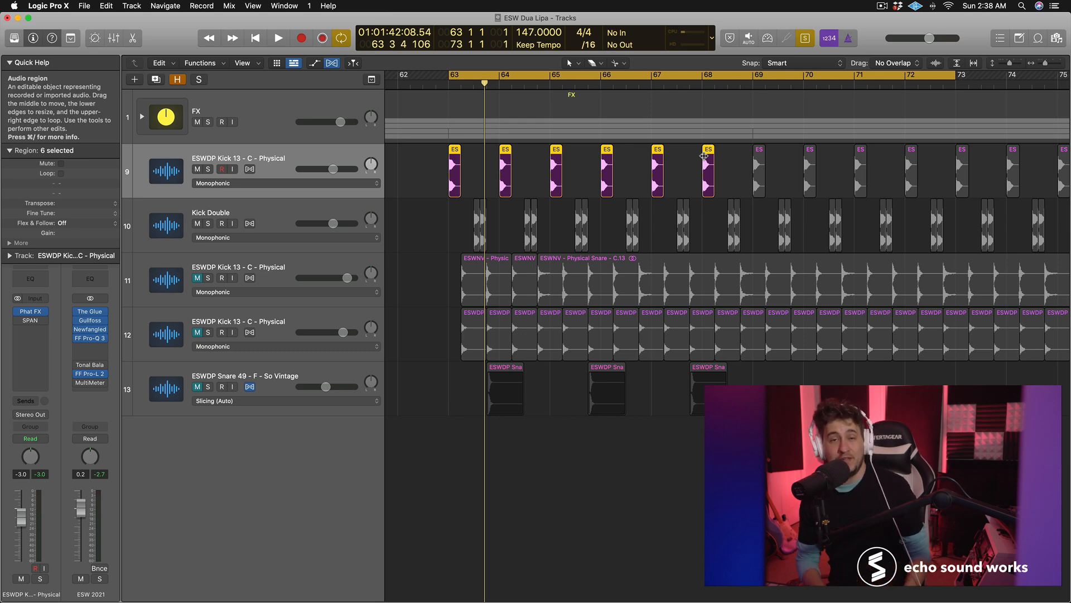
drag(704, 157, 818, 155)
key(ctrl+s)
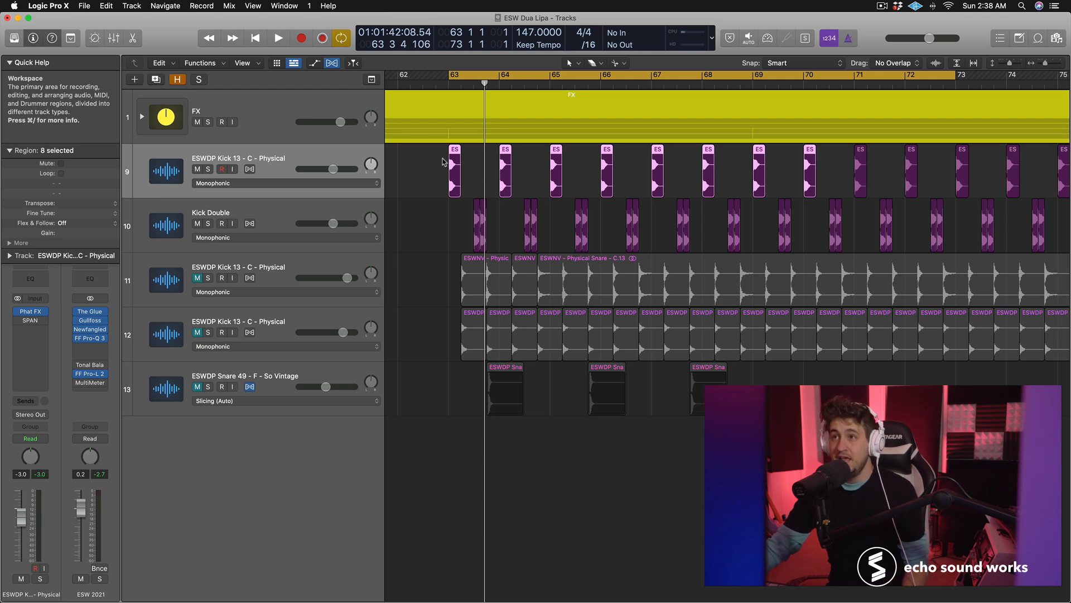
key(ctrl+s)
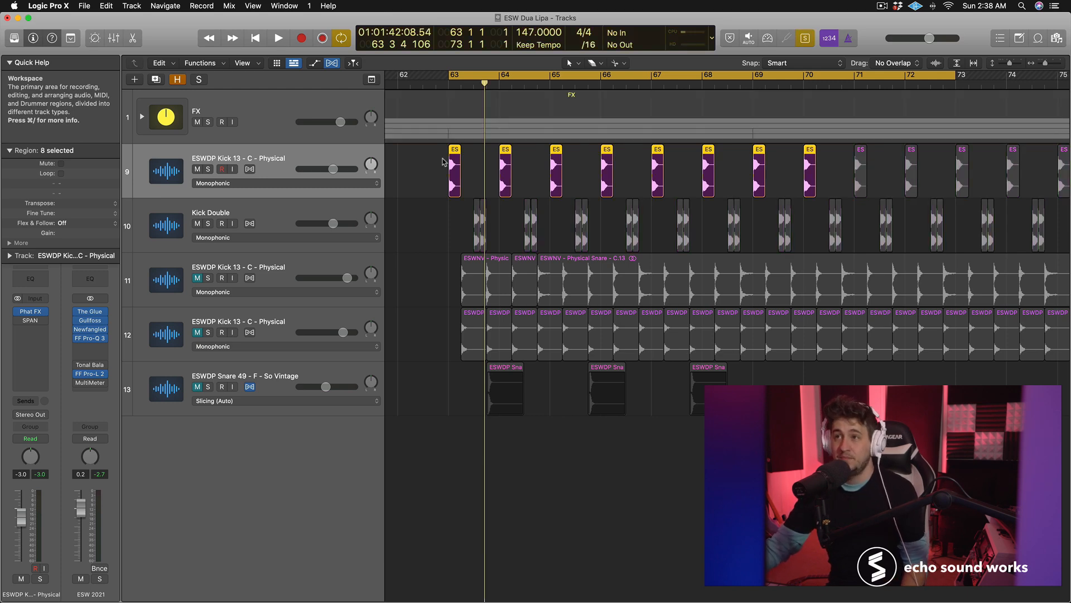
key(space)
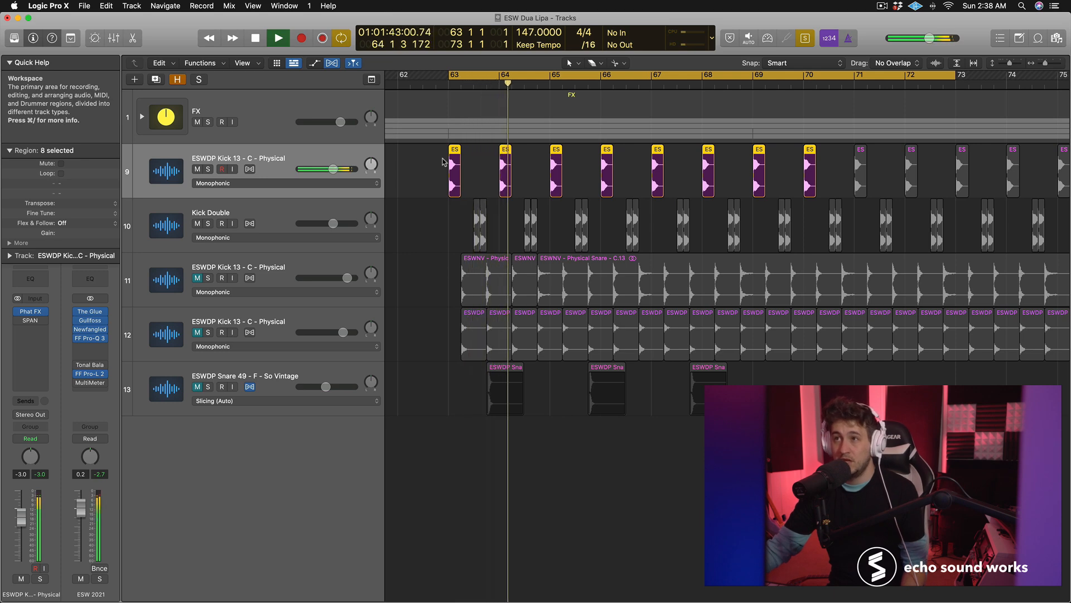
key(space)
key(ctrl+s)
Step: Reselect the main kick regions and examine the Bass Enhancer settings in the kick track's Phat FX plug-in
drag(429, 164, 796, 136)
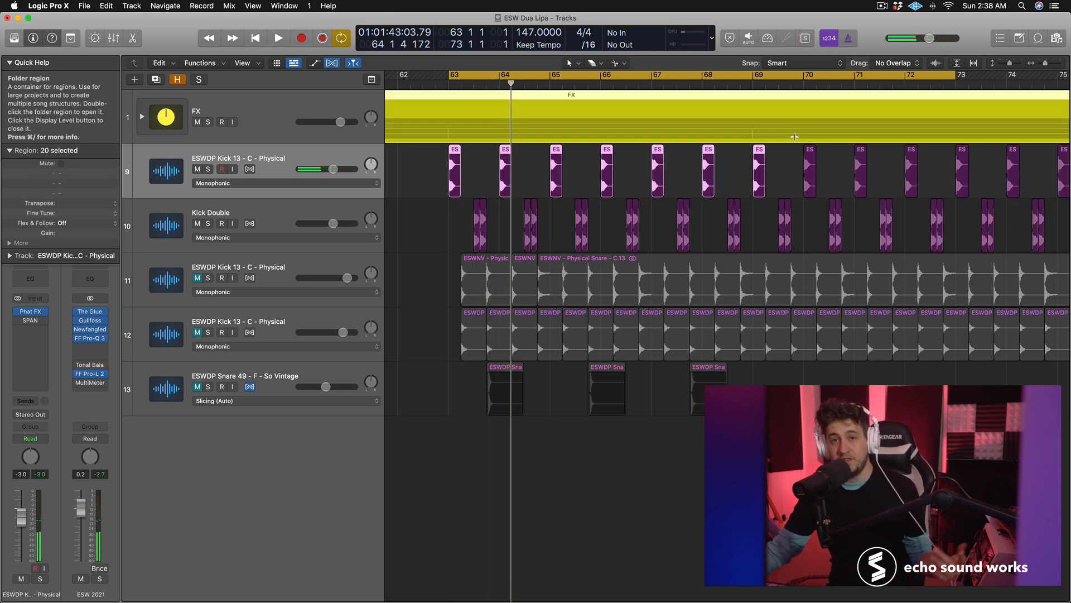
drag(461, 174, 817, 178)
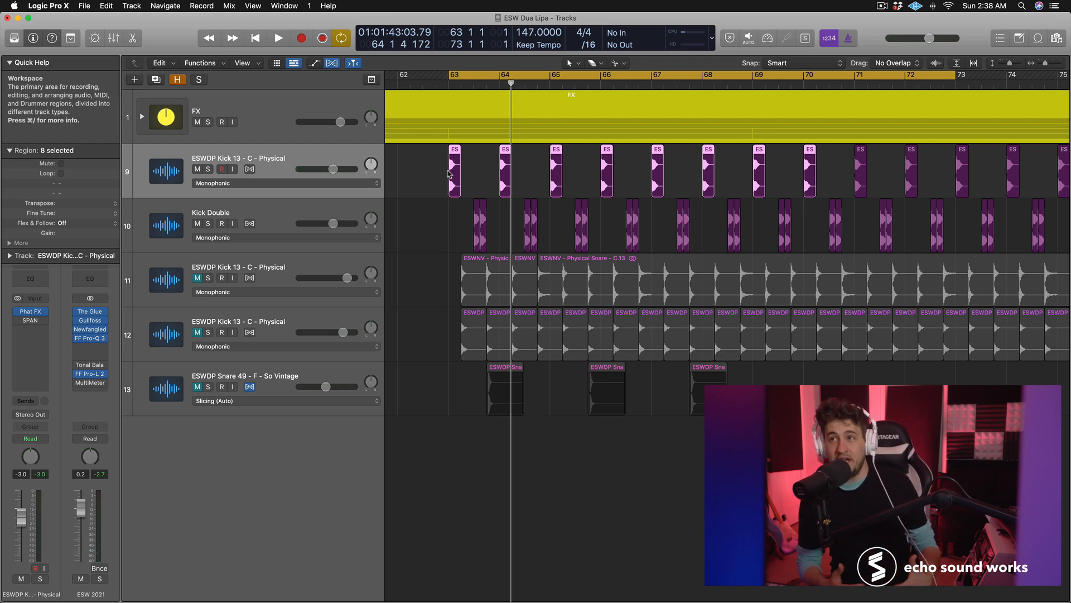
click(30, 310)
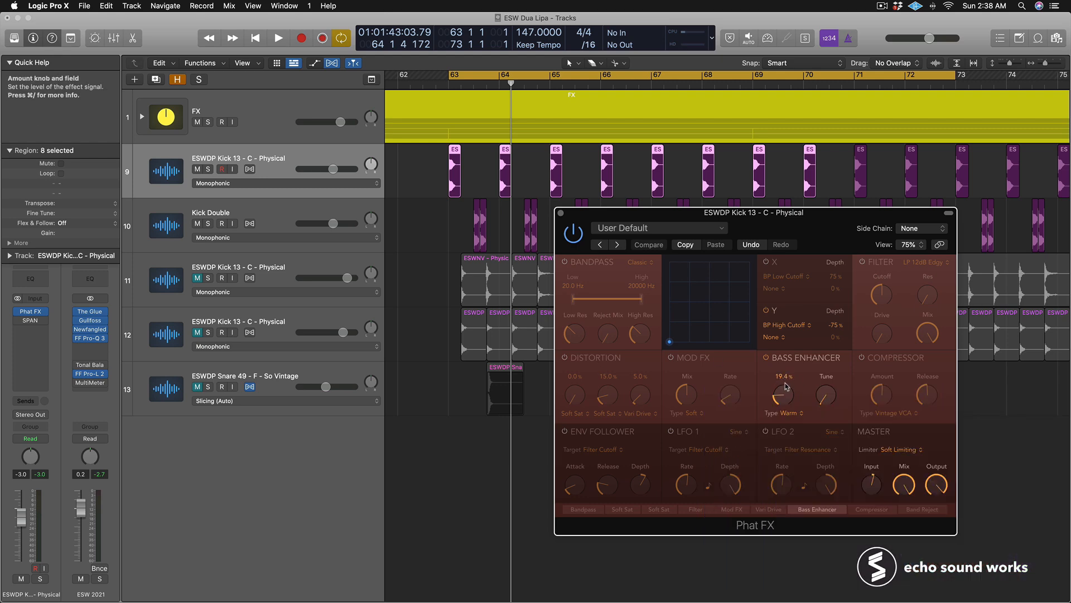
drag(785, 385, 794, 391)
click(561, 213)
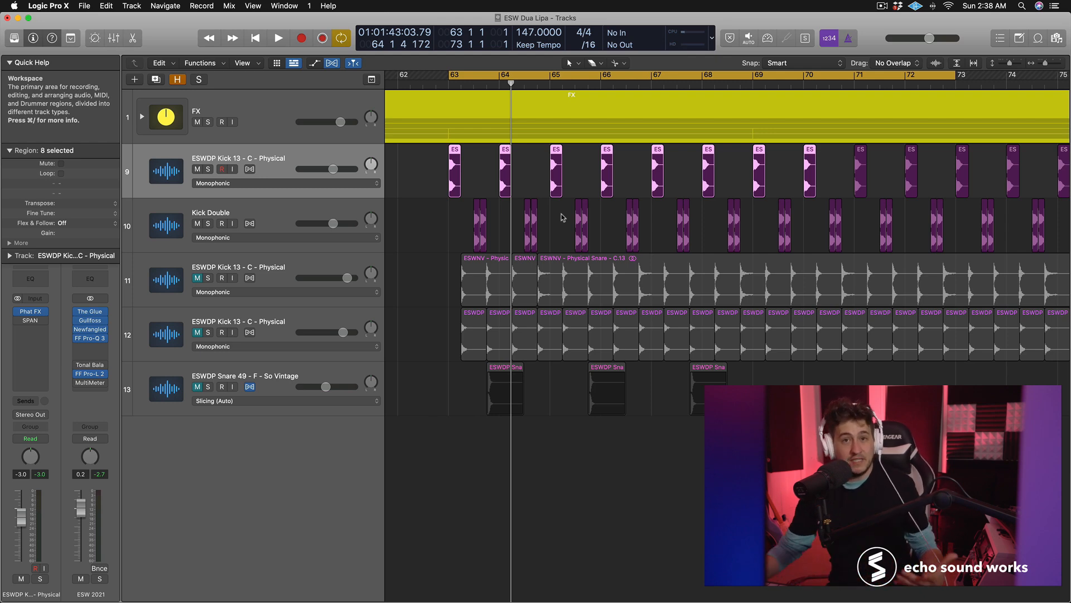
Step: Solo the Kick Double regions together with the main kick regions from bars 63 to 67 and listen to the combined pattern
click(327, 204)
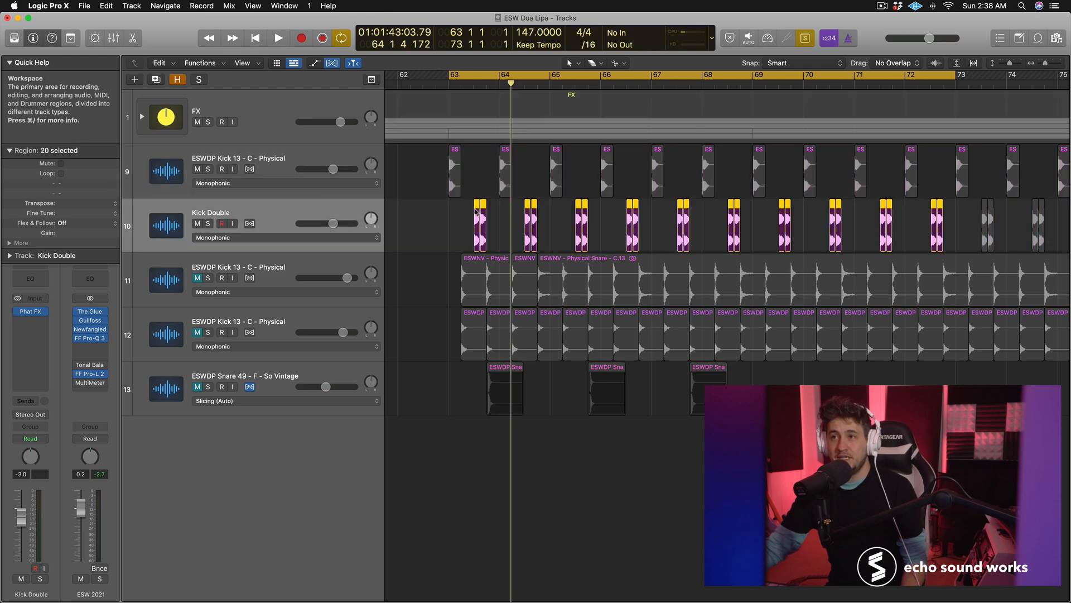
ctrl+alt+click(497, 209)
ctrl+alt+click(497, 209)
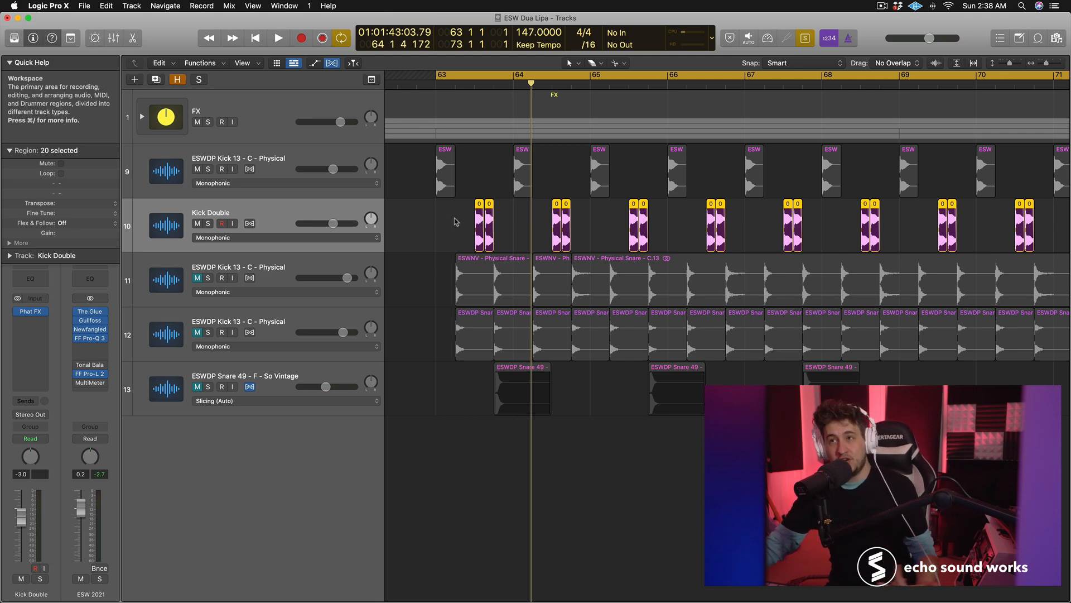
drag(425, 179, 820, 235)
key(space)
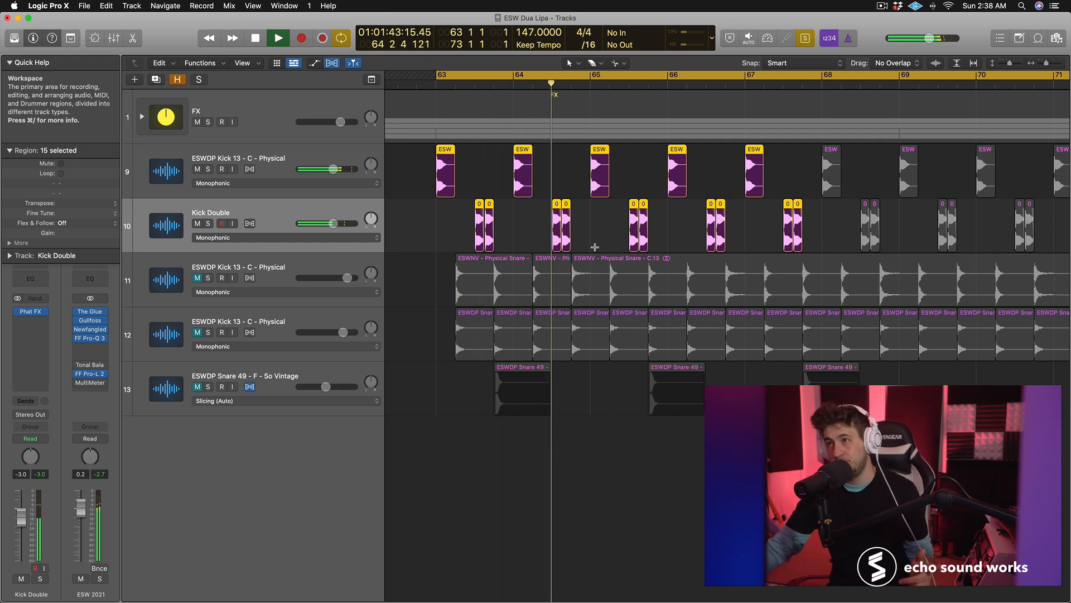
key(space)
key(ctrl+s)
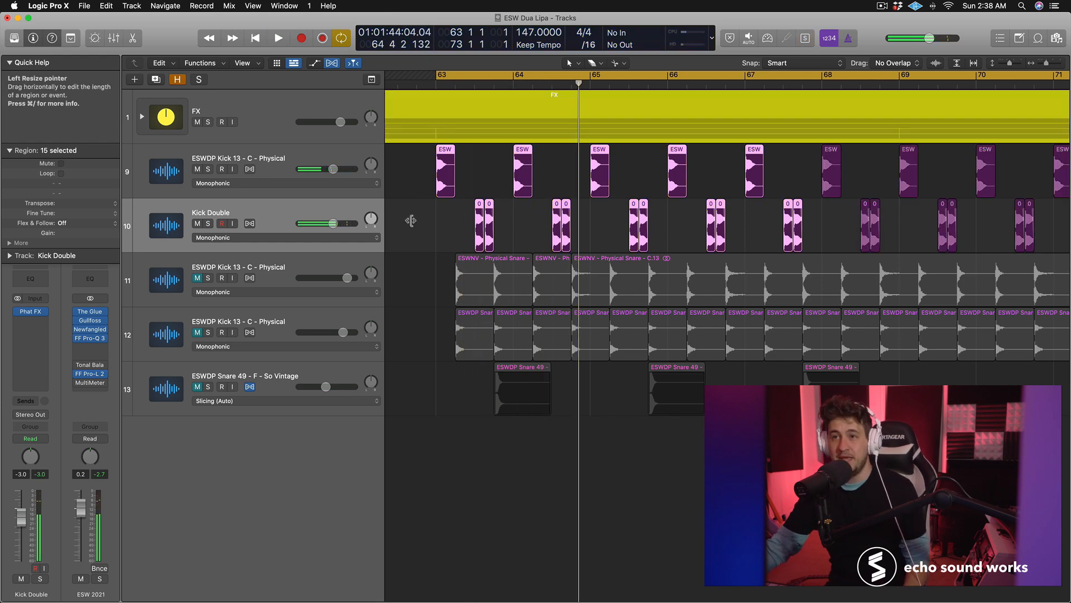
Step: Unmute the two snare layers on tracks 11 and 12
click(197, 278)
click(240, 335)
click(197, 332)
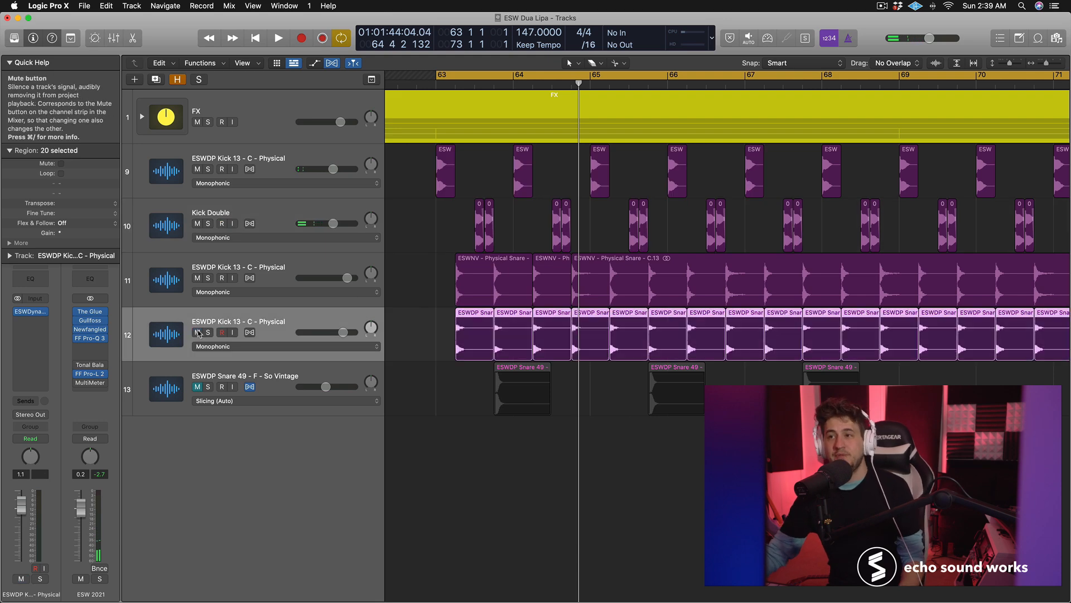
Step: Audition the kick and snare regions on tracks 9 to 12 together in solo, and unmute the Snare 49 track
drag(424, 254, 851, 334)
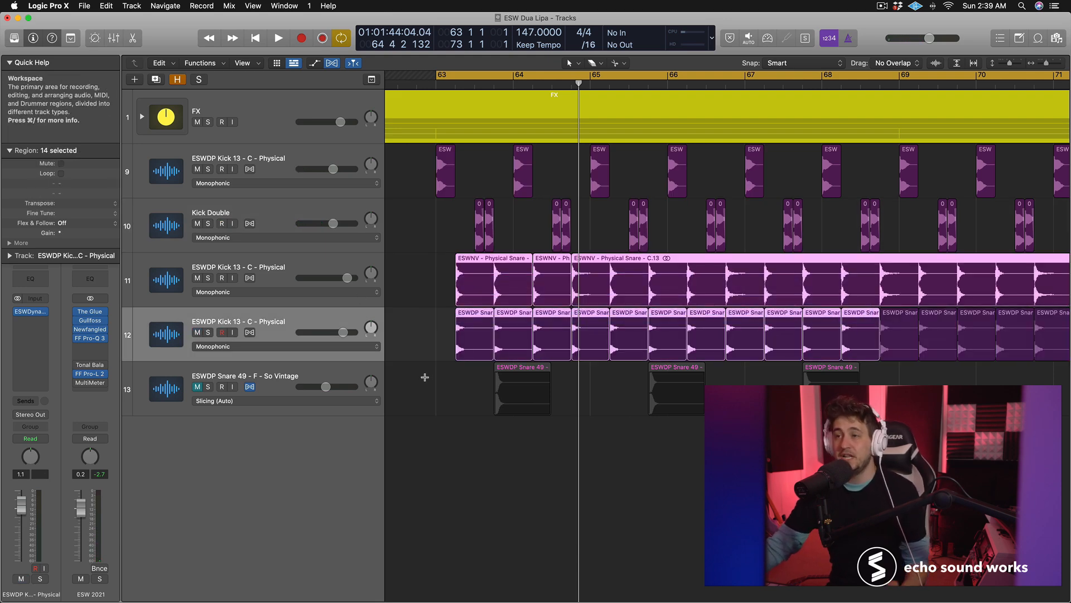
drag(423, 169, 868, 336)
key(space)
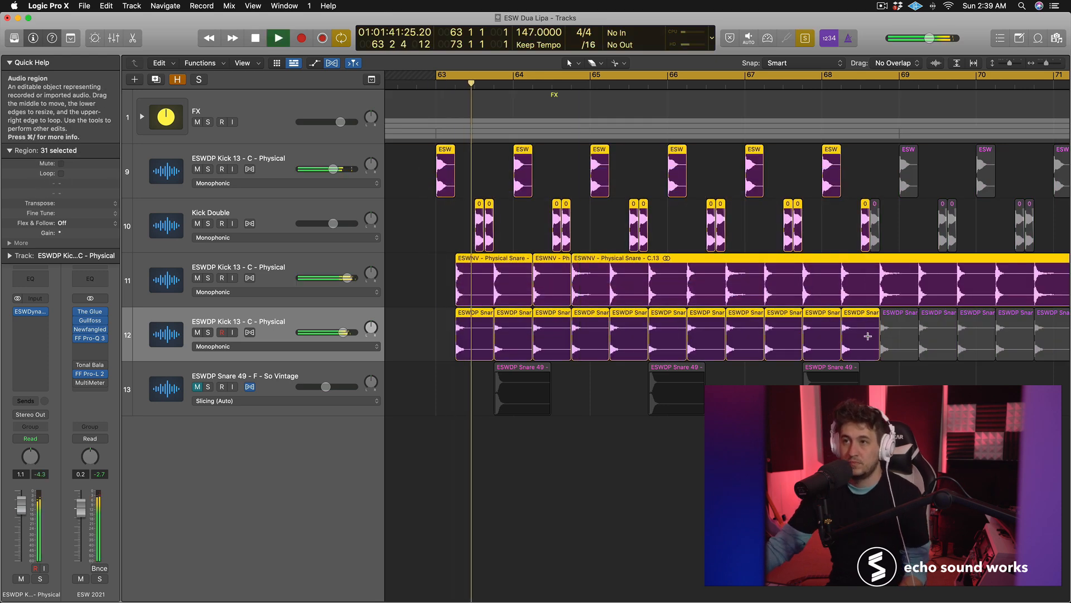
key(space)
click(605, 271)
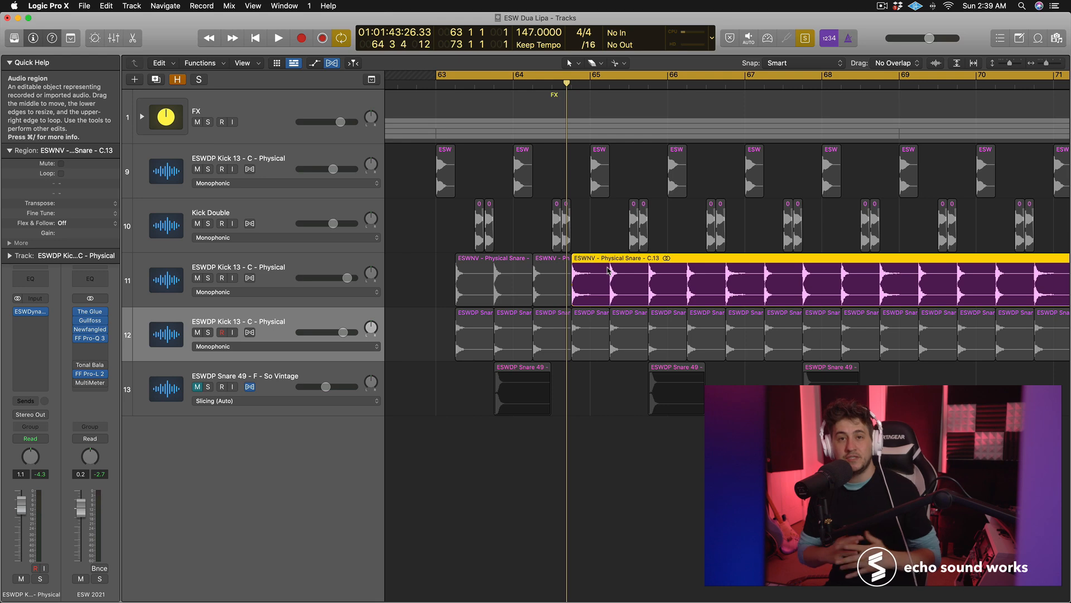
key(super+a)
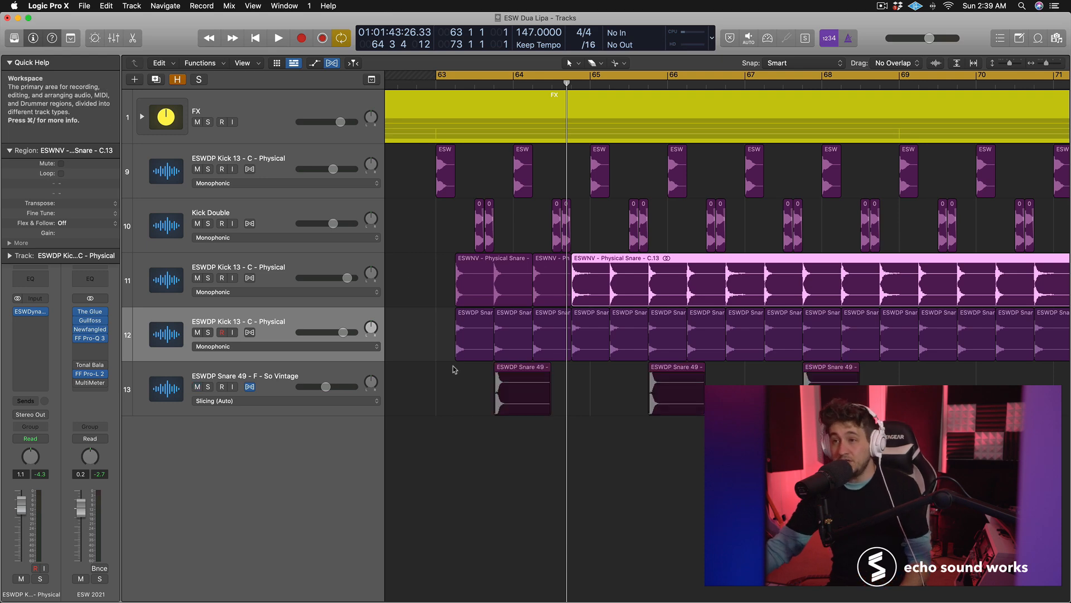
Step: Split off the first Physical Snare hit on track 11 and colour it and the first hit on track 12 green
drag(425, 273, 468, 318)
click(488, 282)
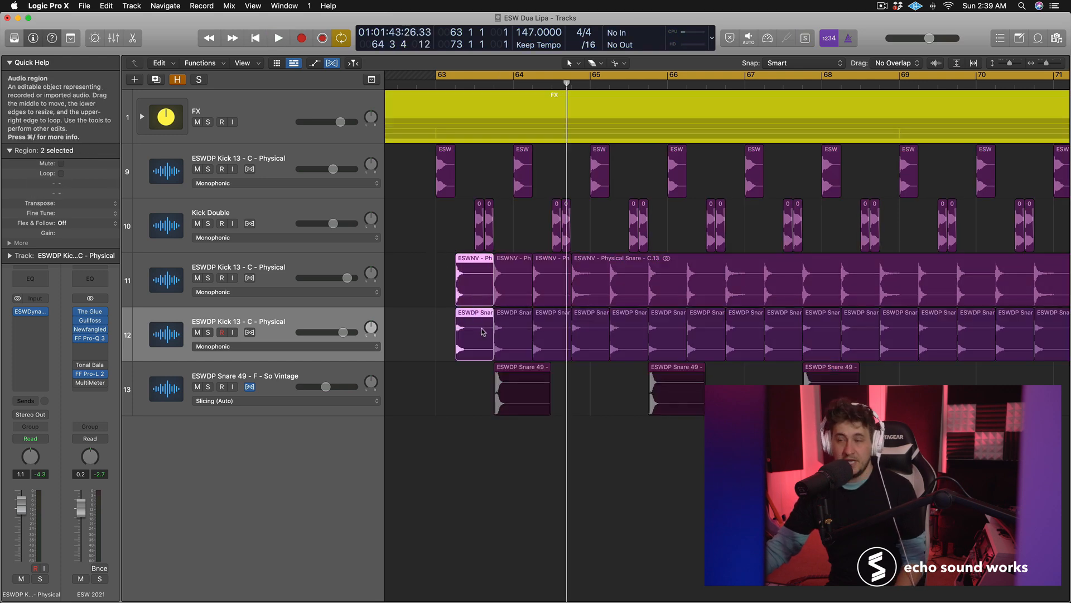
key(alt+c)
click(695, 456)
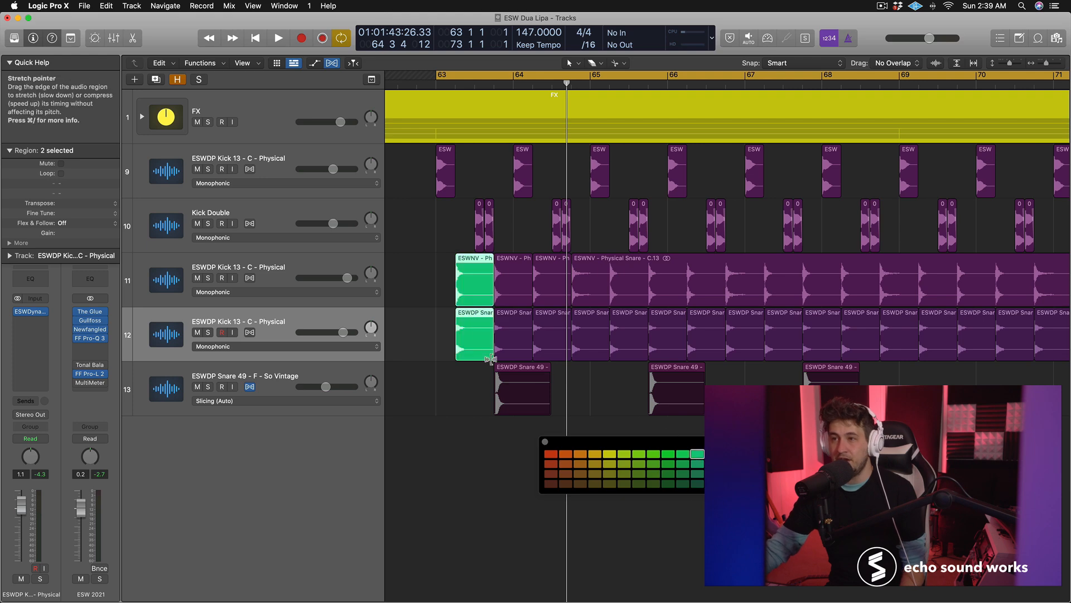
Step: Colour the second and third Physical Snare hits on track 11 the same green as the first
click(511, 274)
click(695, 454)
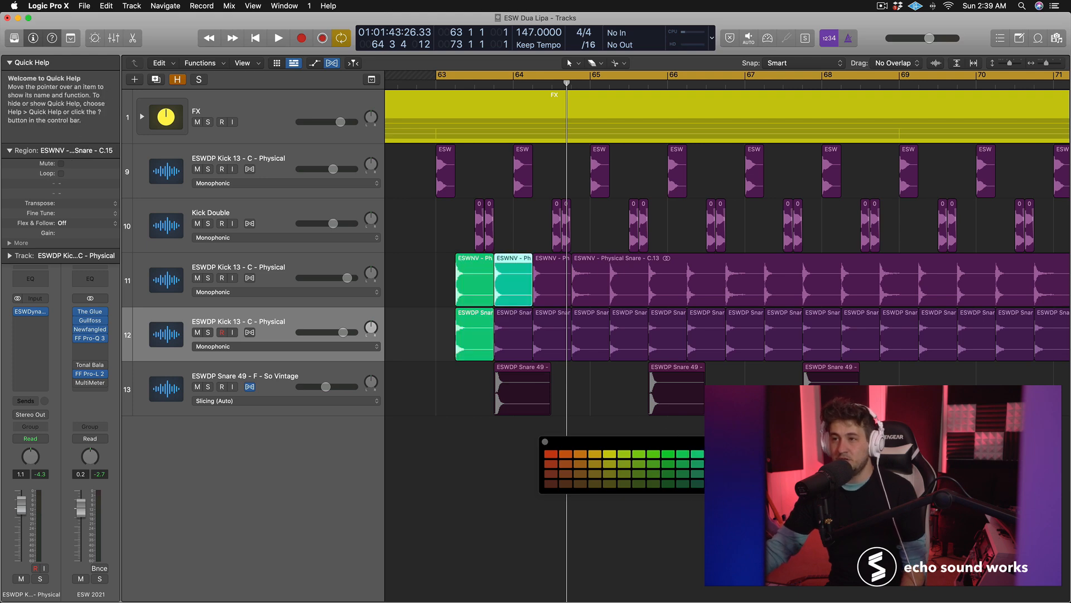
click(474, 281)
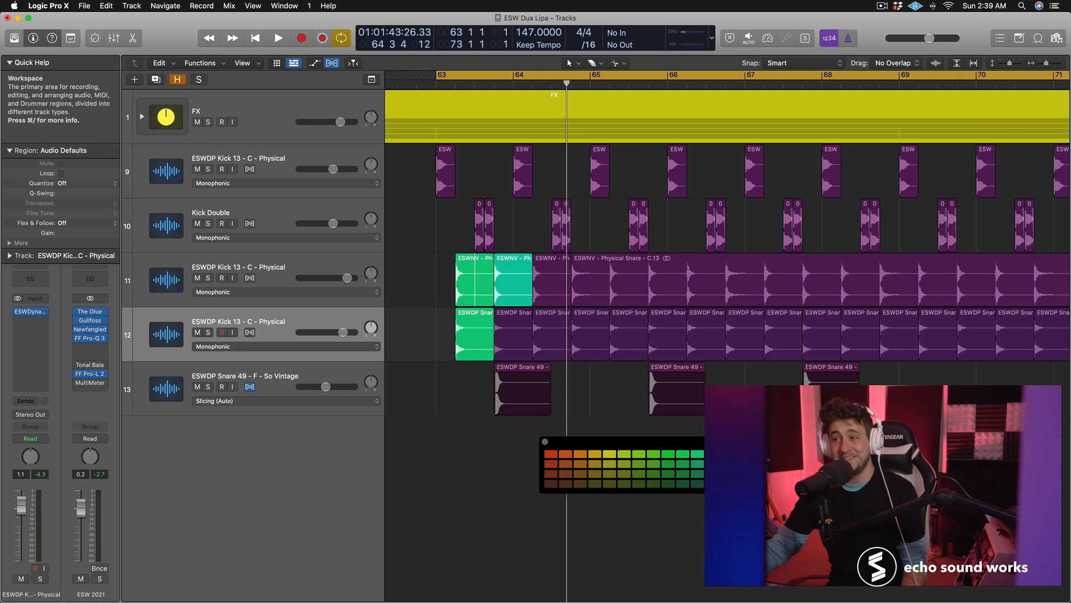
drag(417, 268, 530, 280)
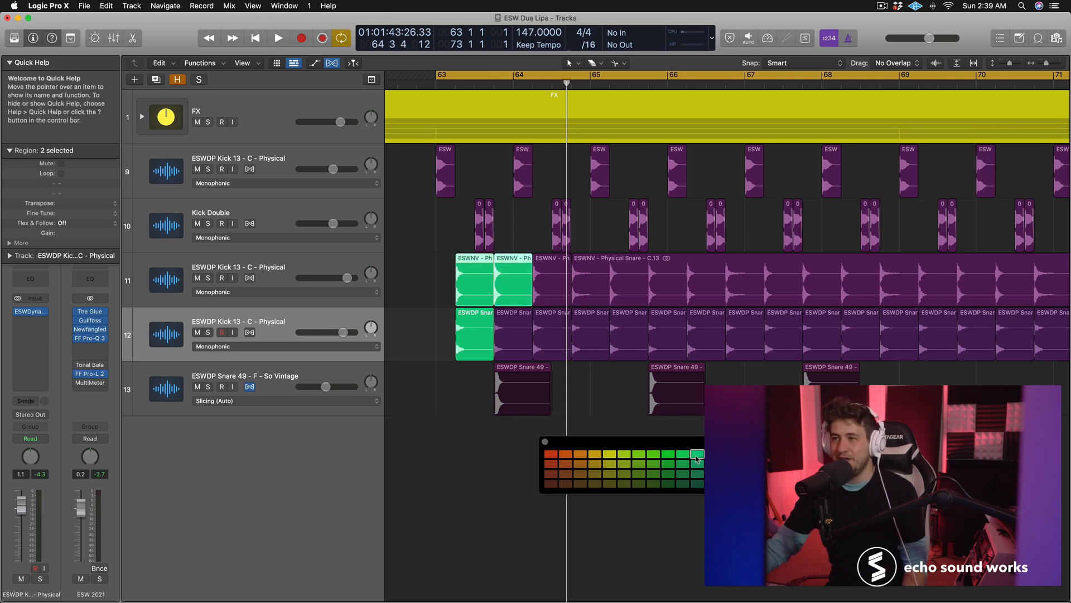
shift+click(549, 277)
click(697, 453)
click(591, 384)
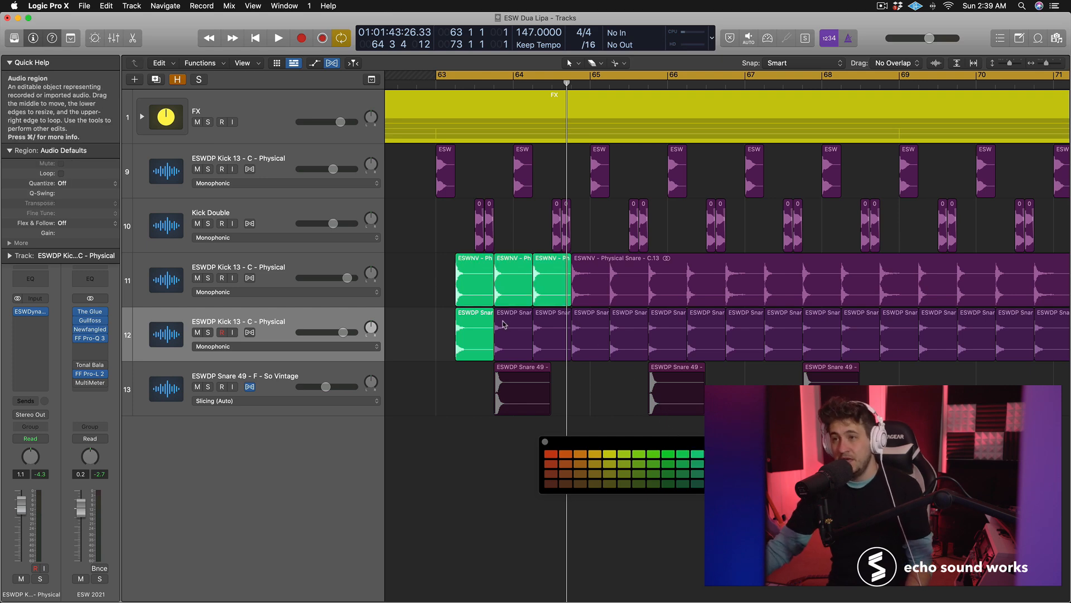
Step: Solo the snare regions on tracks 11 to 13 and listen to the three layers together
click(541, 388)
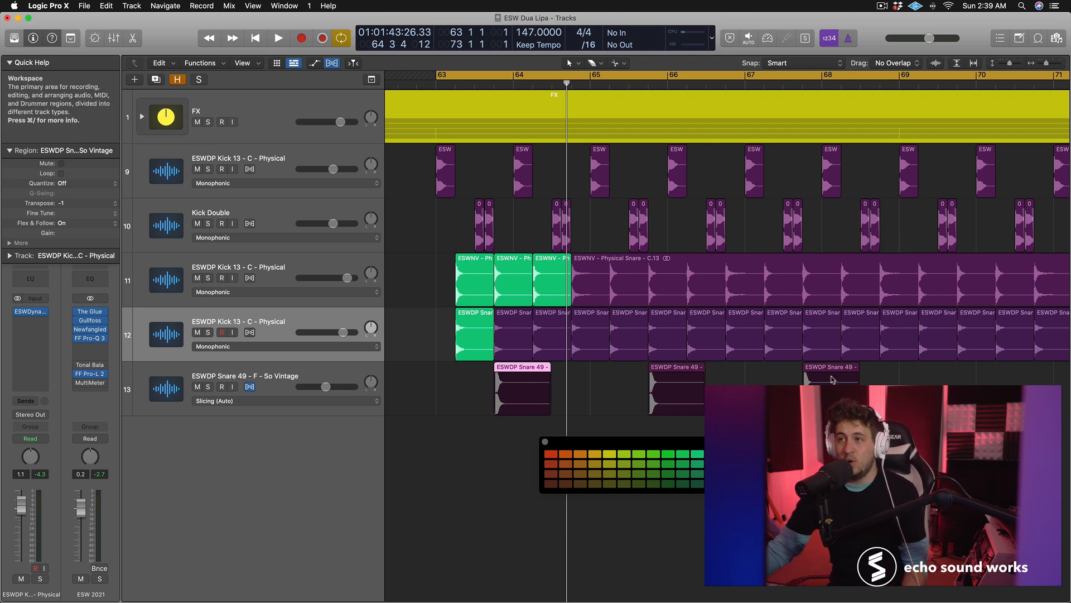
click(601, 277)
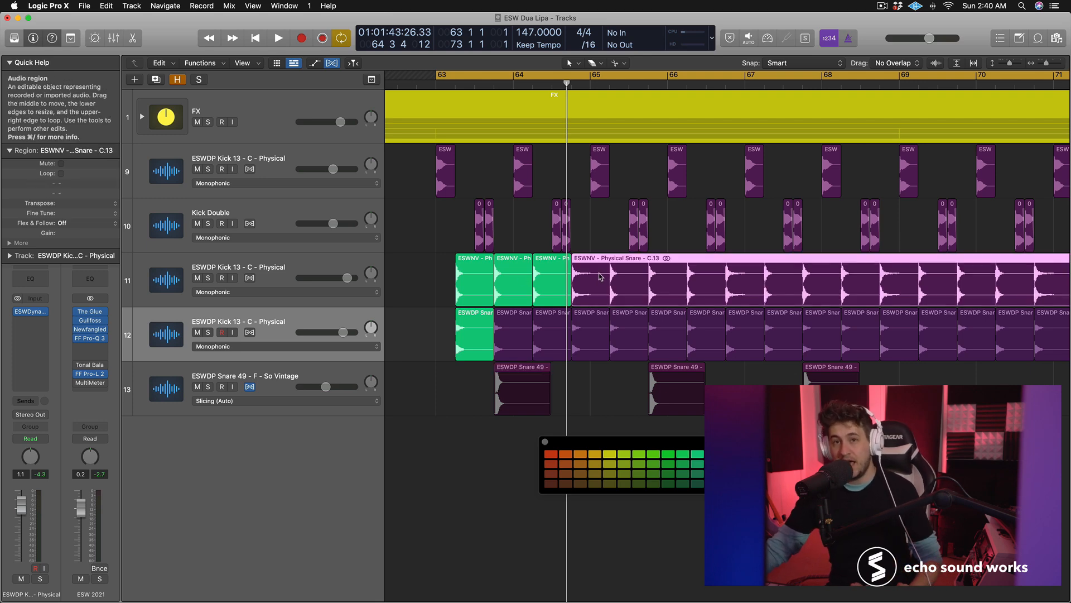
drag(436, 277, 918, 394)
key(ctrl+s)
key(space)
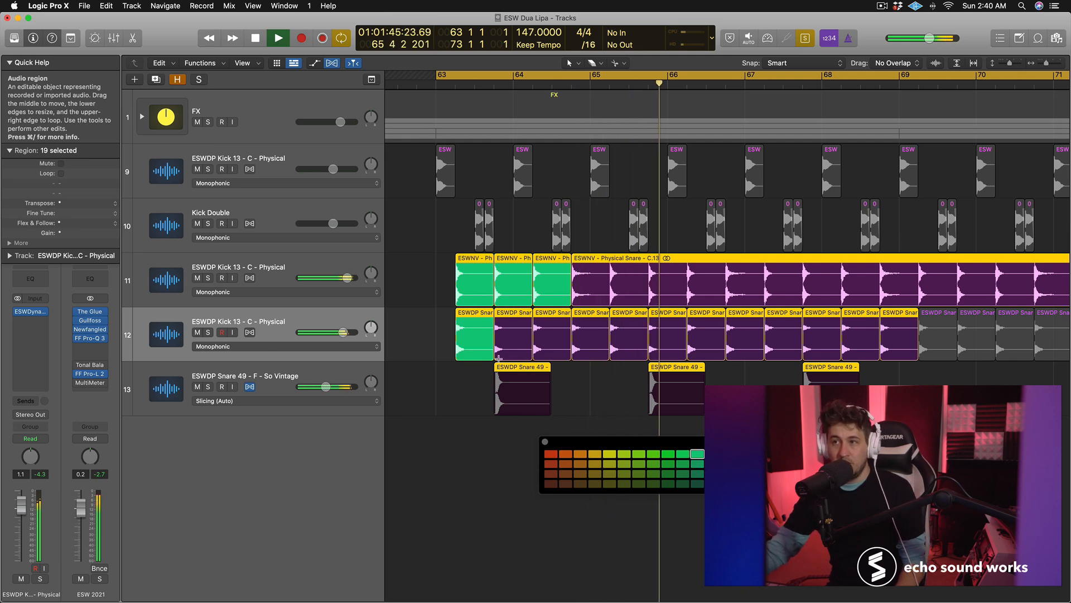
key(space)
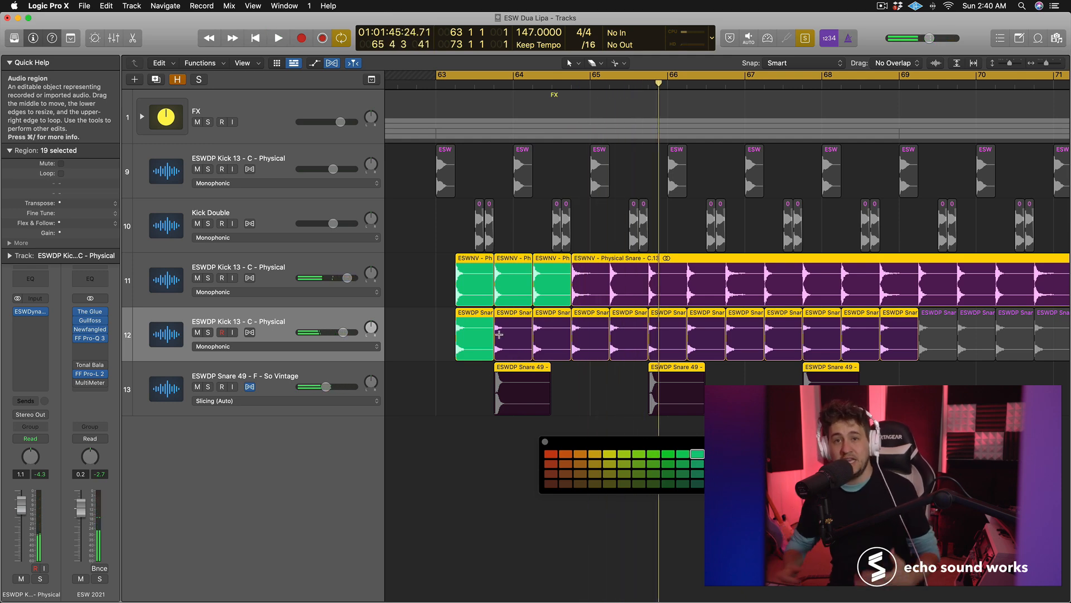
key(super+a)
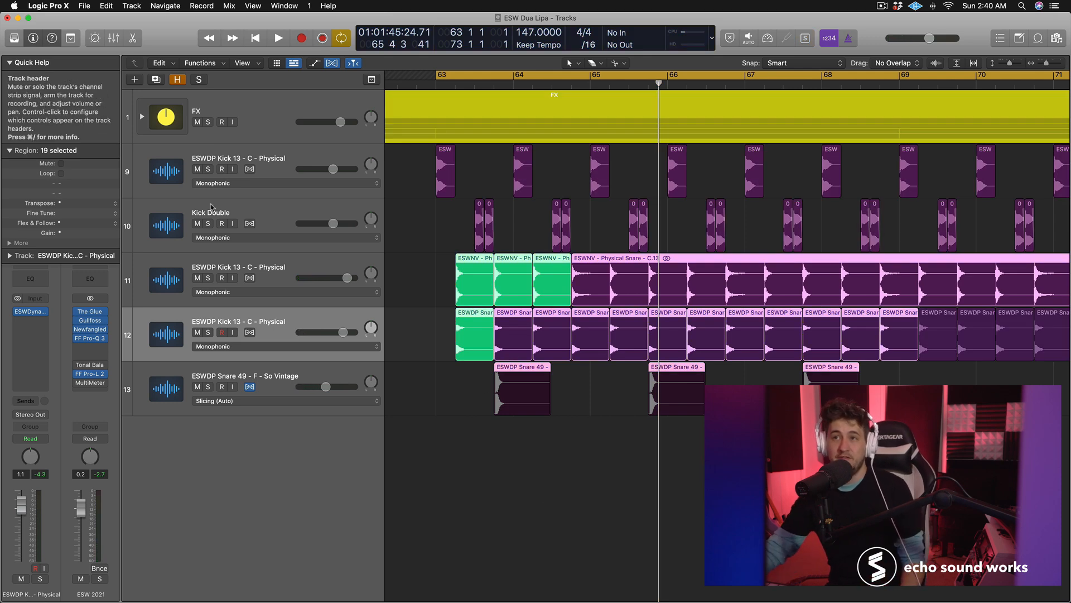
Step: Select all kick and snare tracks from 9 to 13 and play the full drum pattern
click(288, 164)
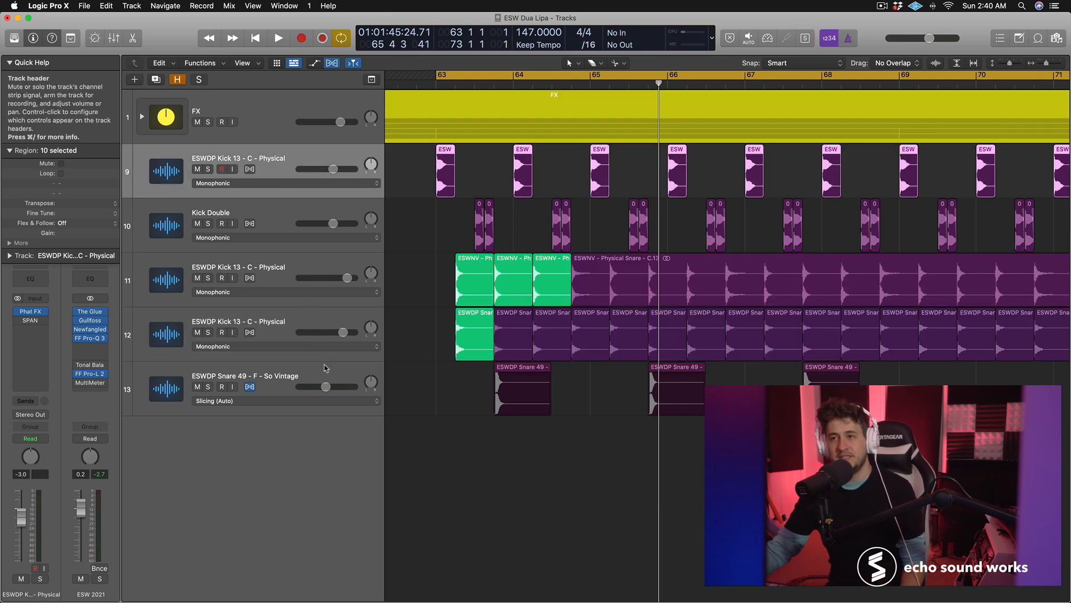
shift+click(325, 367)
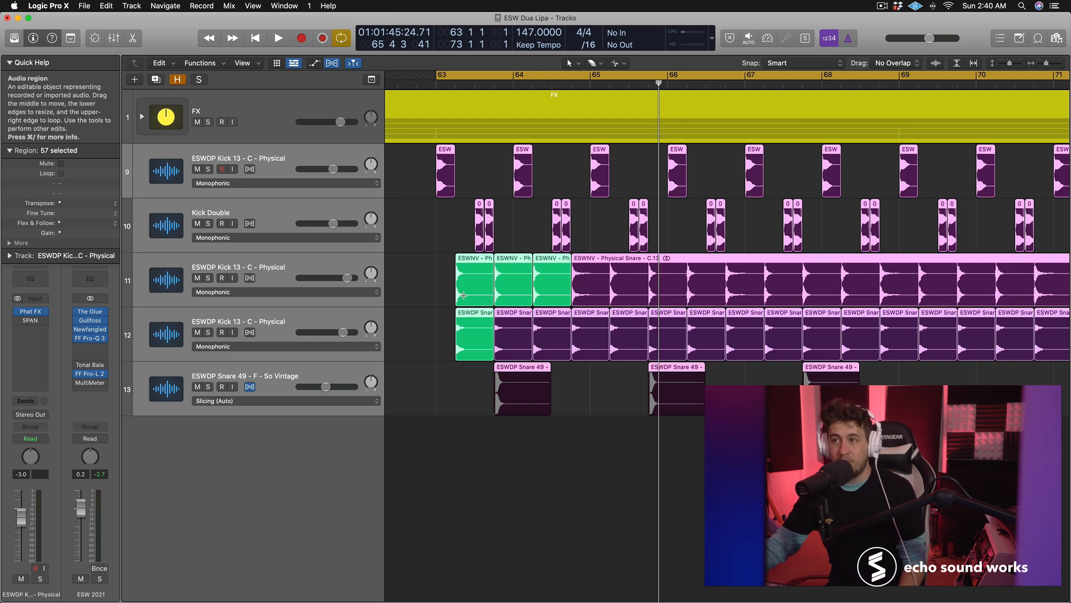
key(space)
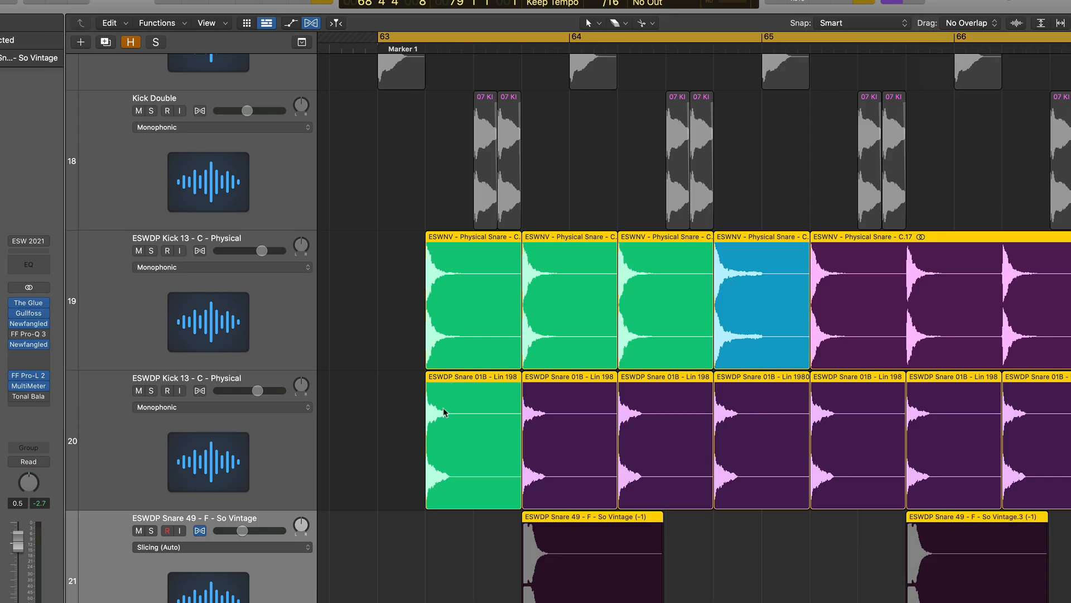
Step: Examine the snare layering on tracks 19 to 21 by selecting all layers, the first green pair, and the first Snare 49 region
click(530, 533)
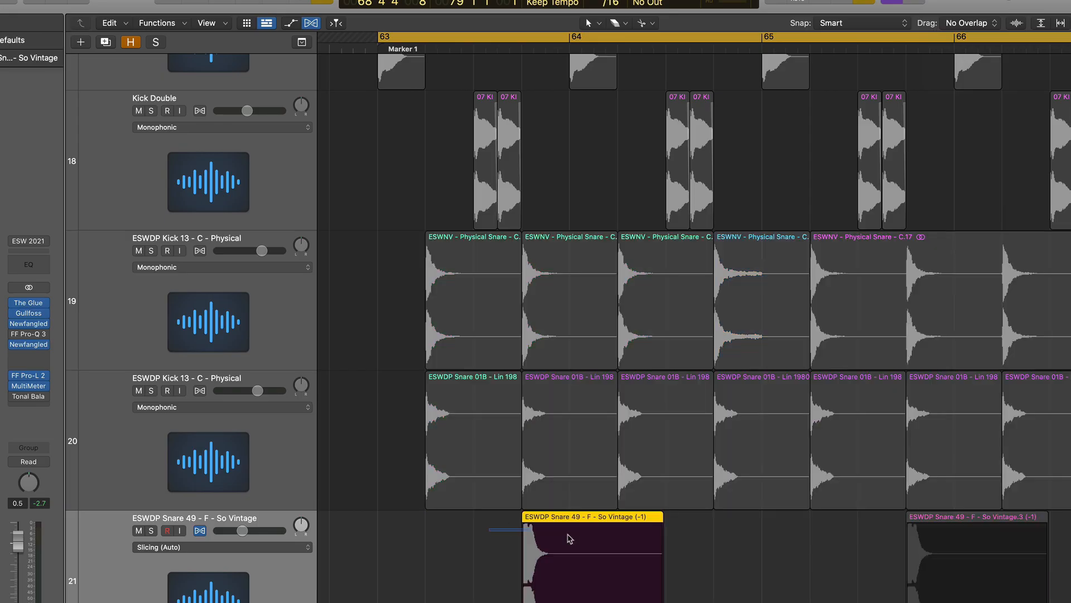
drag(384, 270, 1024, 565)
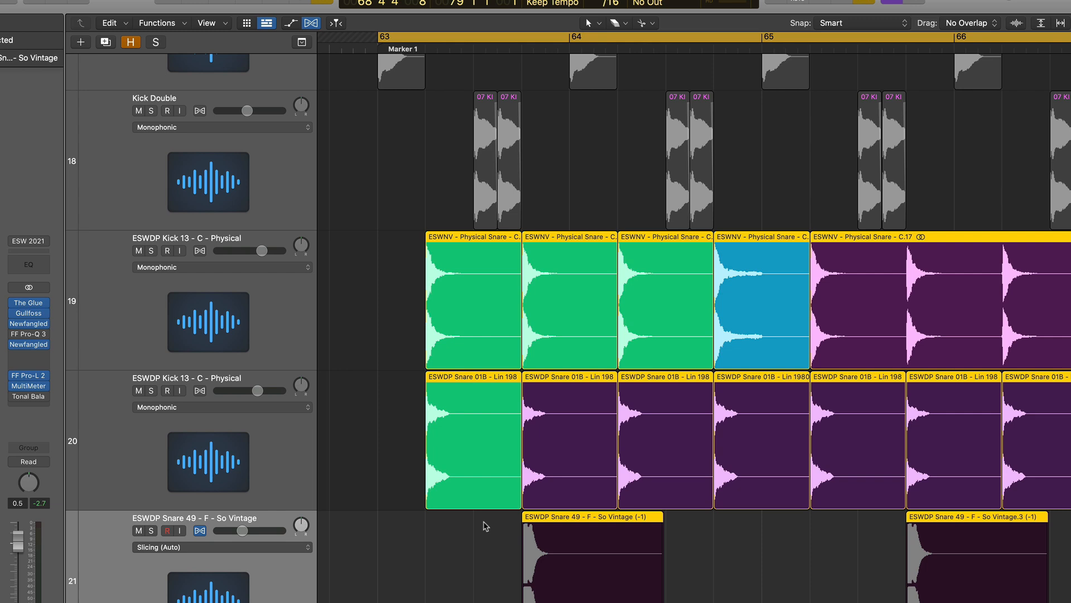
drag(371, 263, 509, 444)
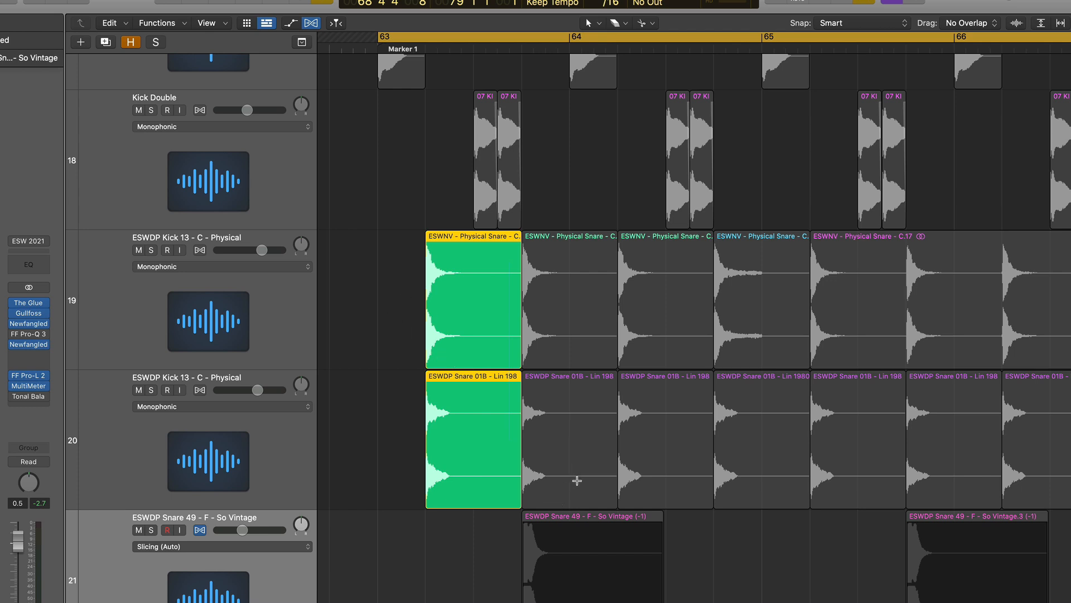
click(584, 516)
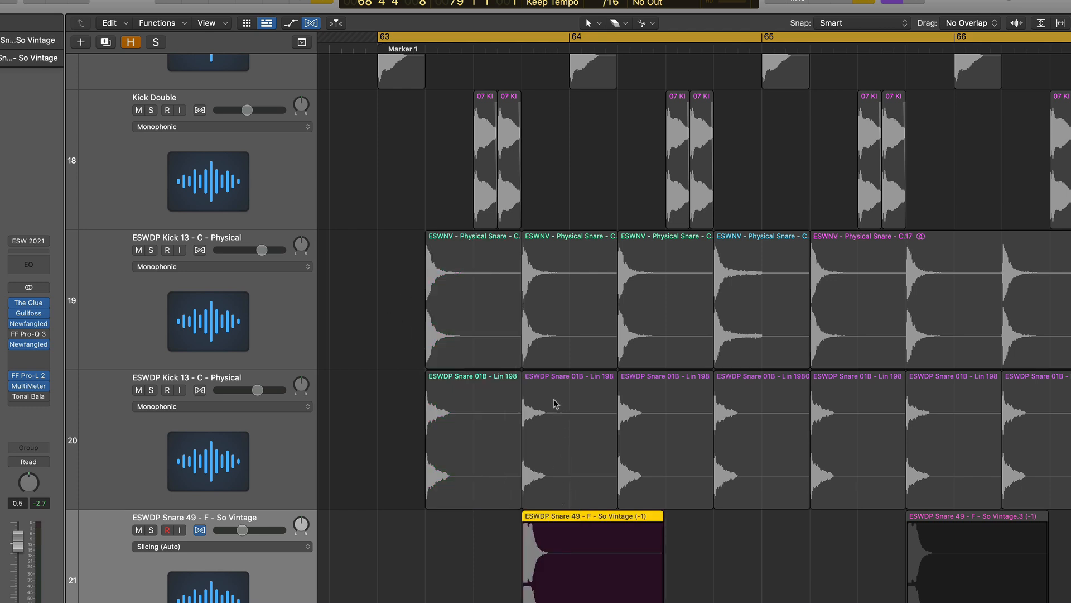
Step: Examine the second snare hit's layers on tracks 19 to 21, selecting each region individually and then all three together
click(552, 404)
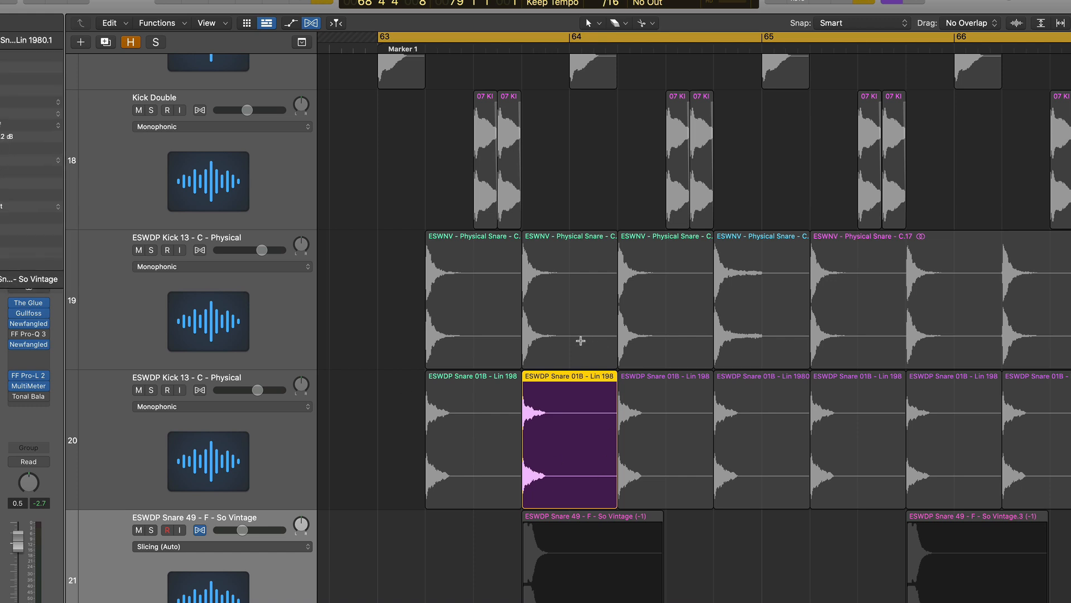
scroll(546, 404, left, 1)
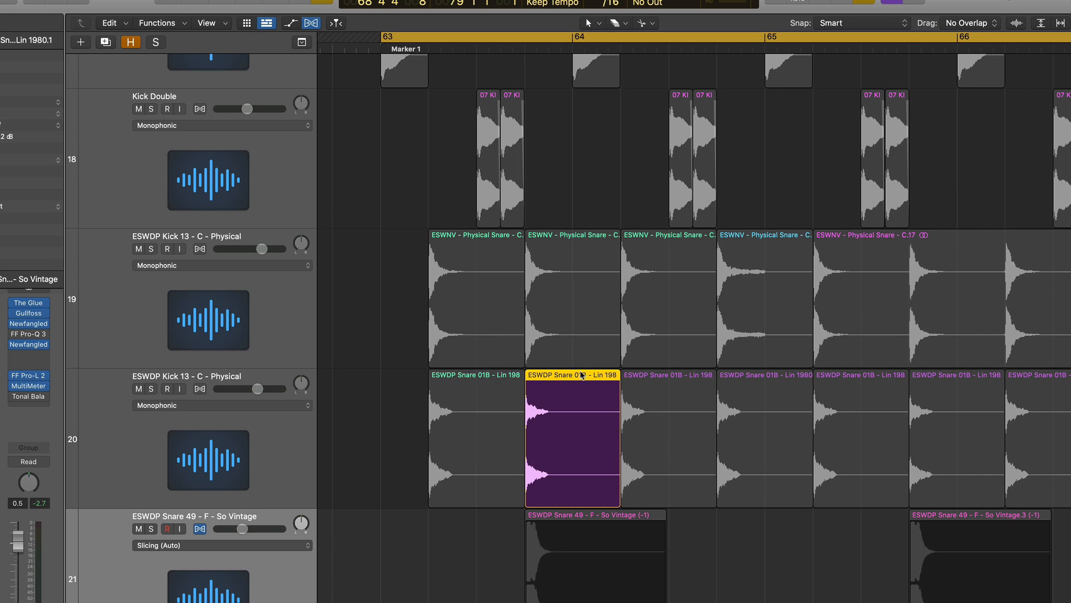
click(576, 518)
click(568, 407)
click(555, 306)
click(540, 240)
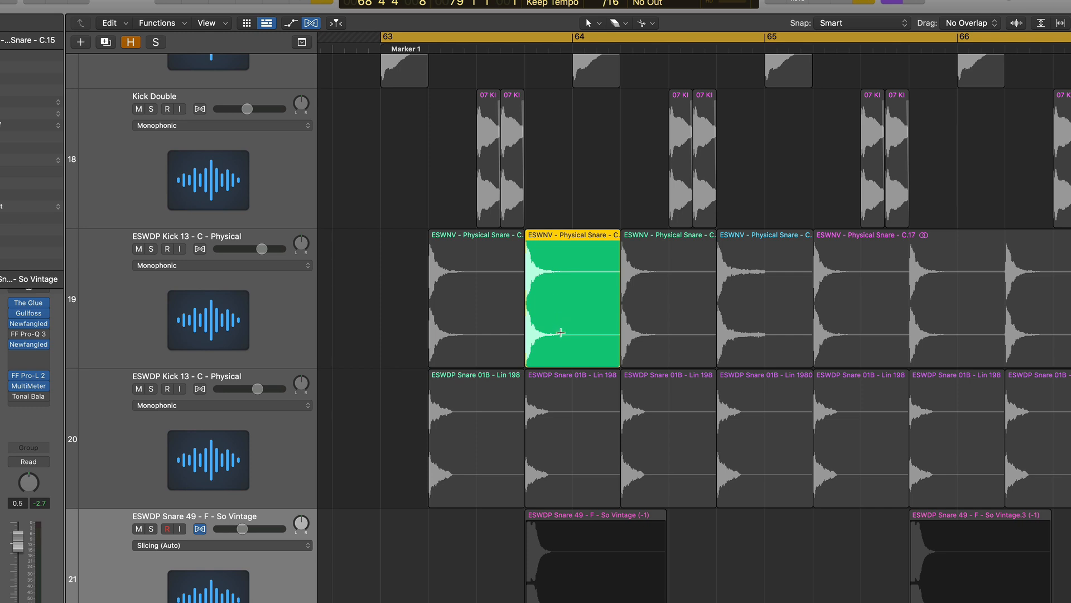
shift+click(577, 424)
shift+click(611, 516)
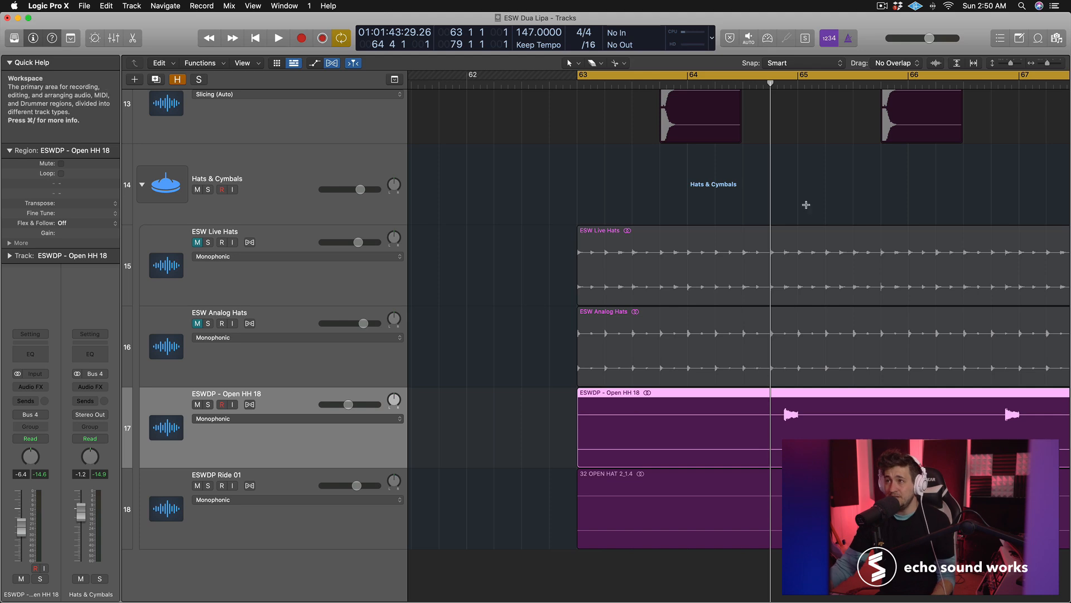
Step: Move the playhead to 64 4 3 to line it up with the first open hi-hat hit on track 17
click(783, 84)
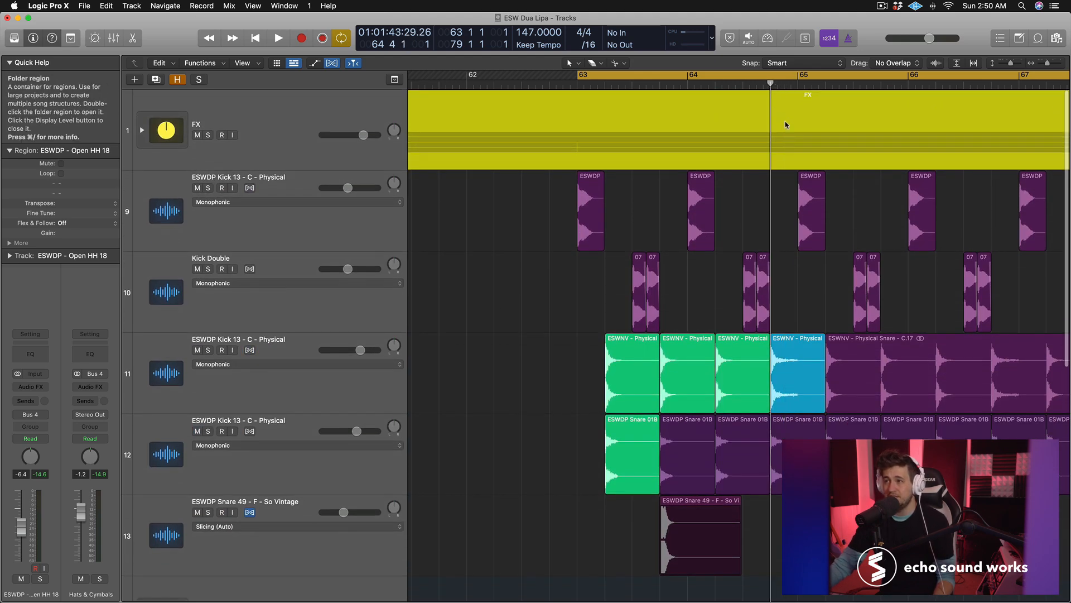
key(super+Right)
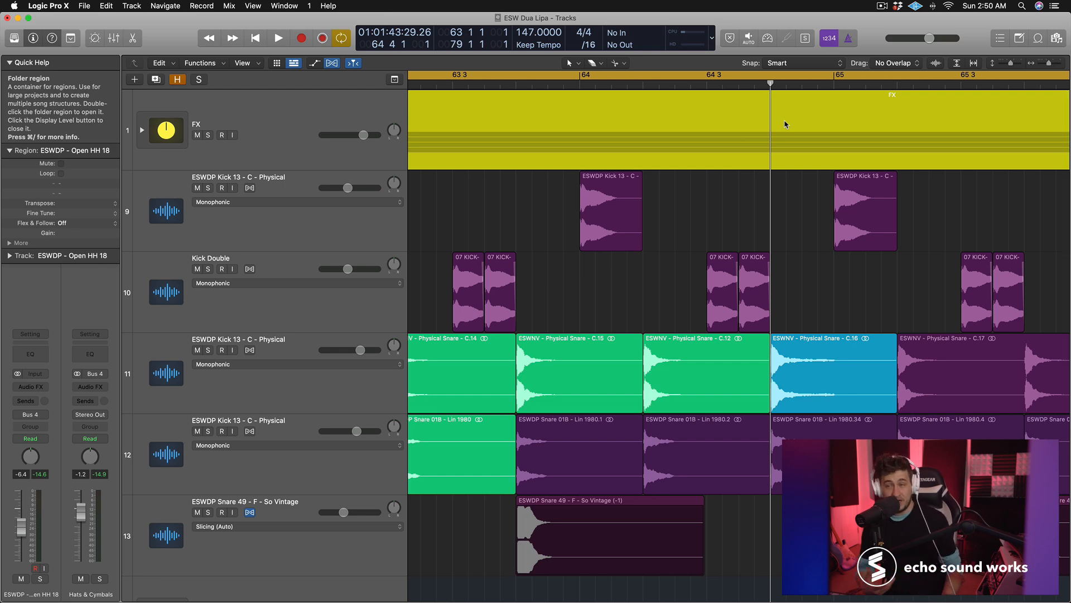
click(785, 93)
drag(789, 84, 804, 84)
scroll(865, 279, down, 3)
scroll(866, 279, down, 5)
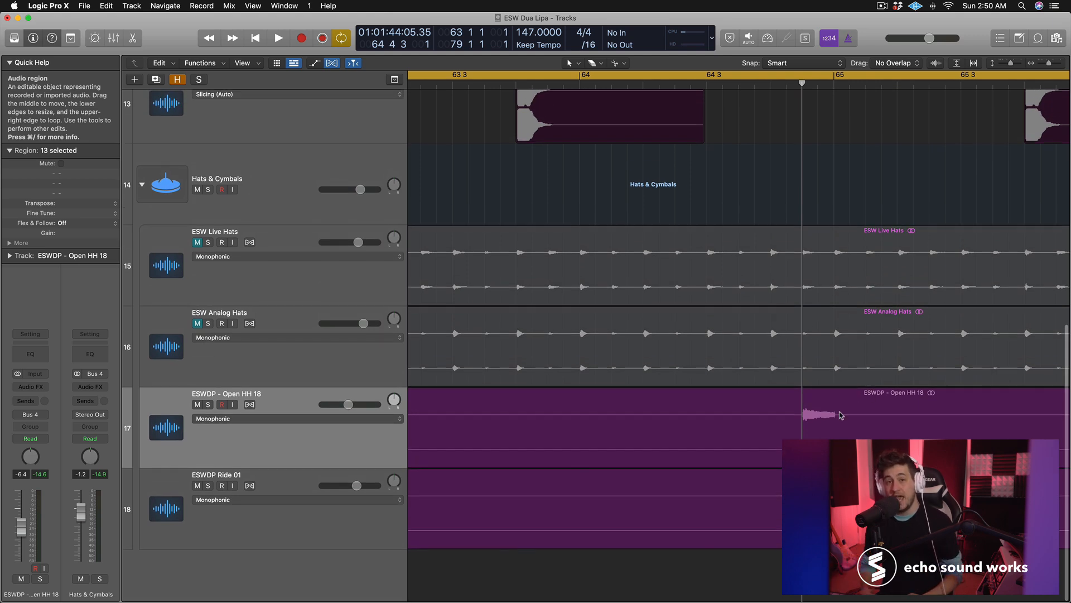
Step: Play the beat from the first open hi-hat hit and stop around the second one
key(space)
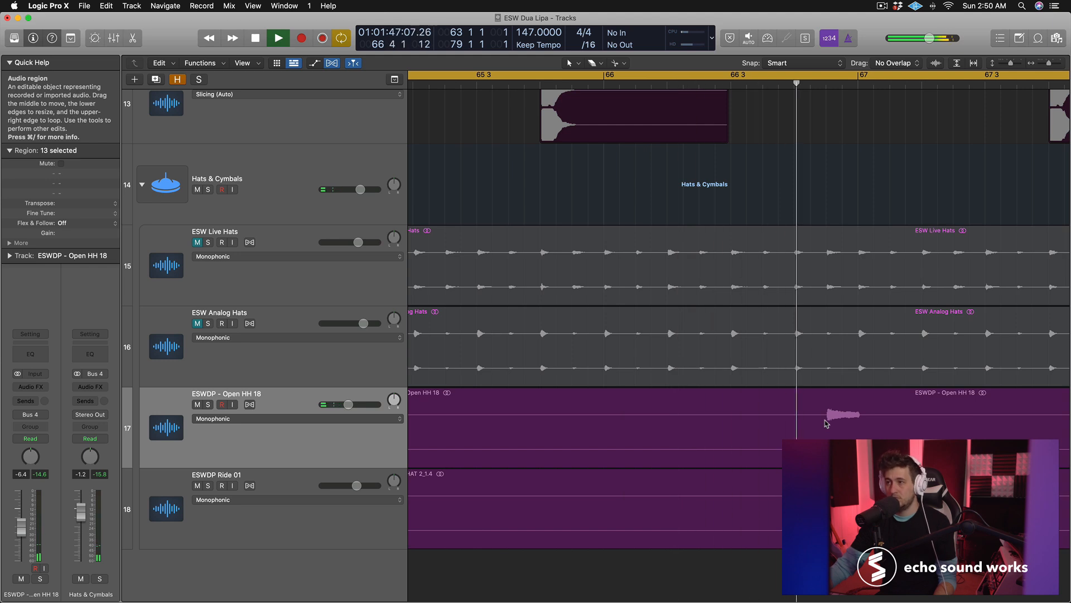
key(space)
scroll(788, 397, down, 3)
scroll(788, 398, left, 10)
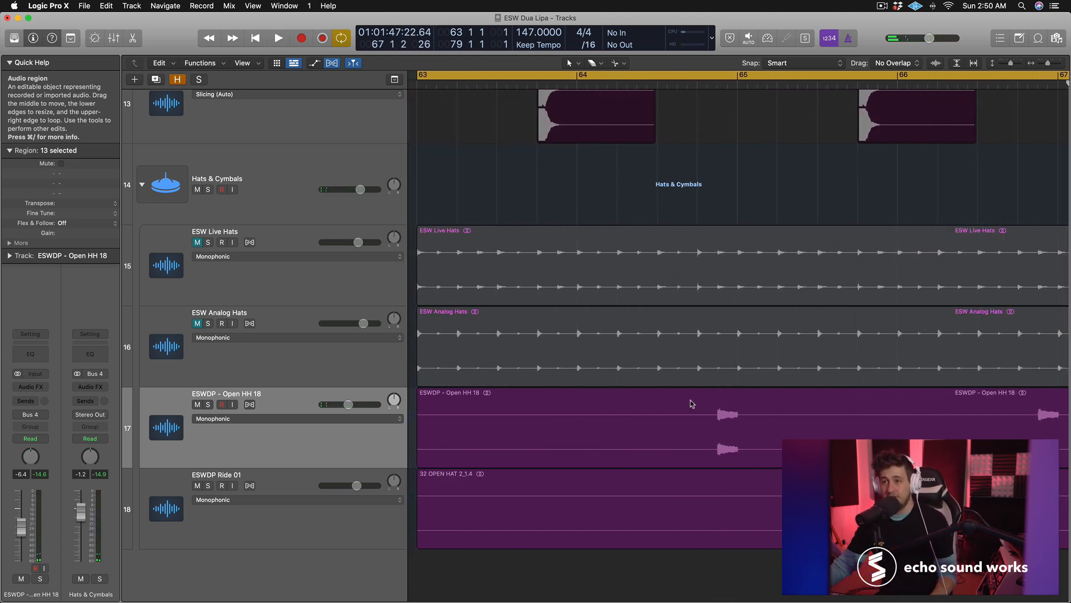
Step: Unmute the ESW Analog Hats track and listen to its region soloed
click(309, 335)
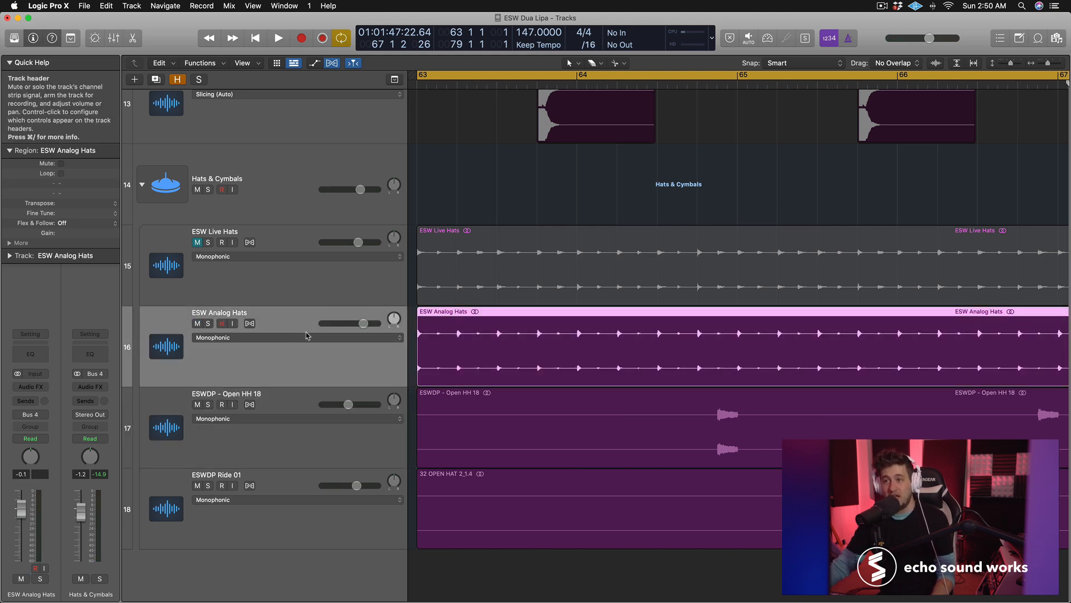
click(475, 343)
key(space)
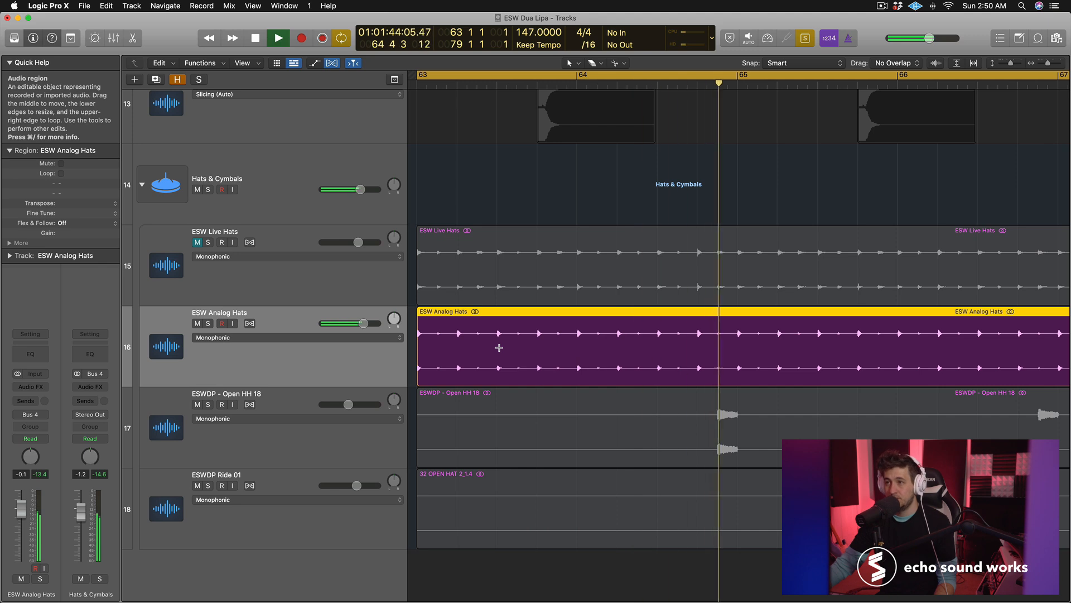
key(space)
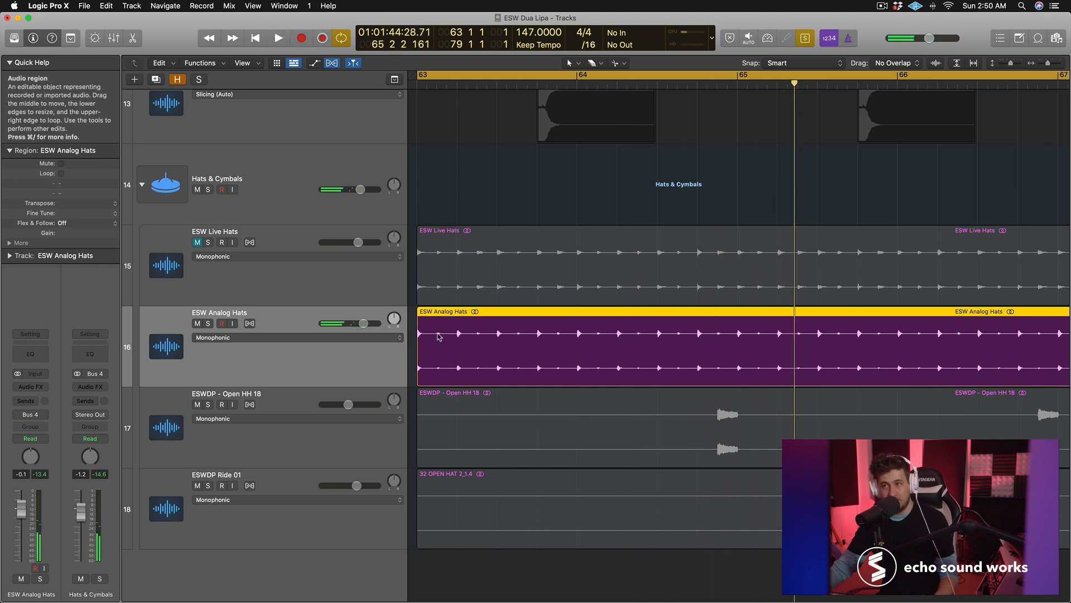
Step: Unmute the ESW Live Hats track and listen to its region soloed
click(212, 268)
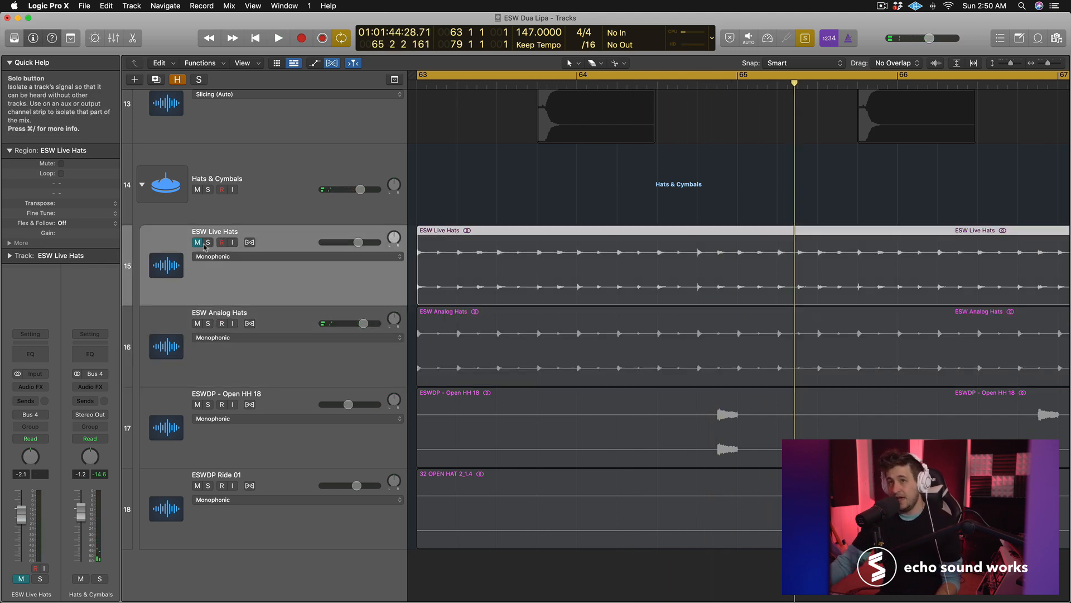
click(197, 242)
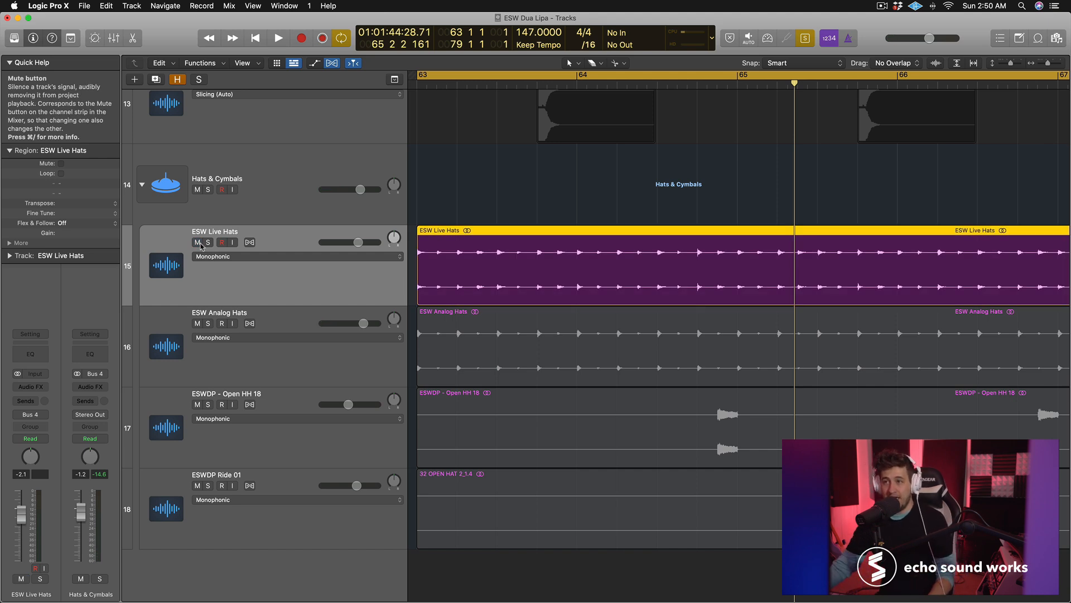
scroll(452, 268, up, 5)
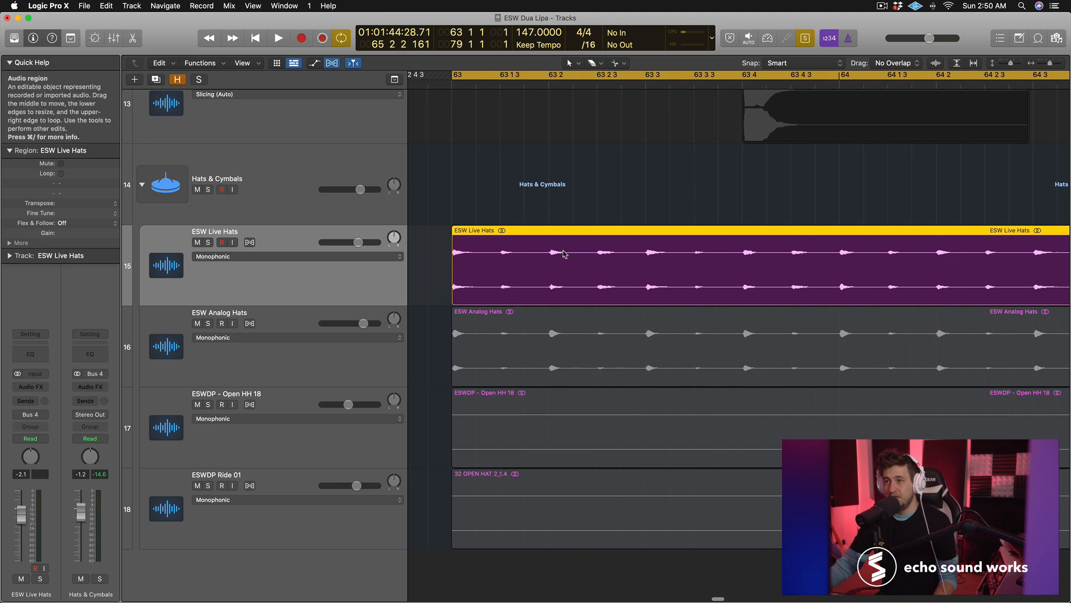
key(space)
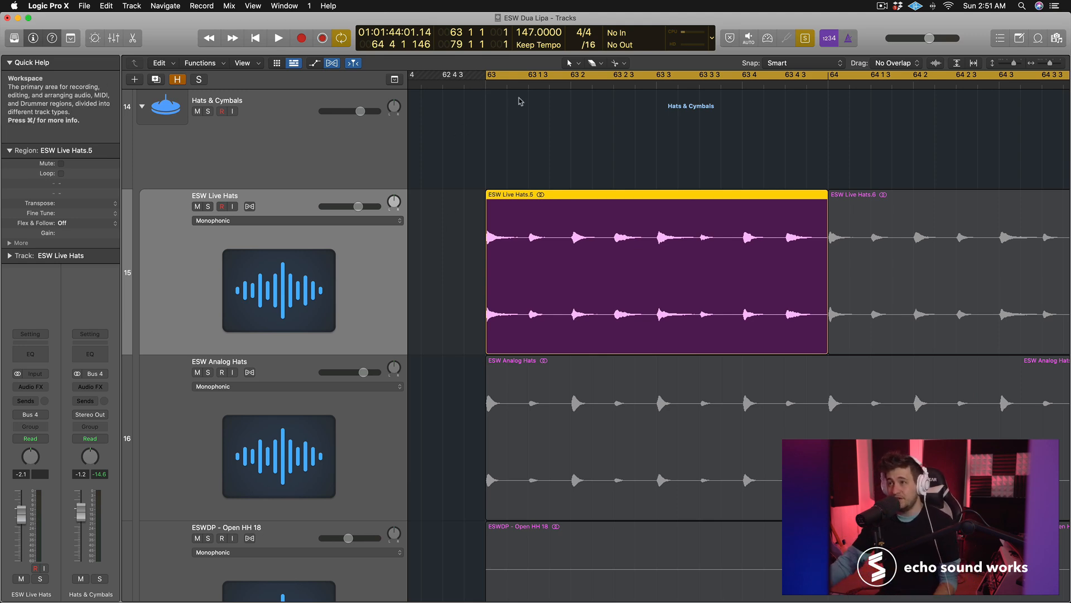
Step: Play the one-bar ESW Live Hats.5 region soloed from bar 63, and again from beat 3 of that bar
click(489, 88)
key(space)
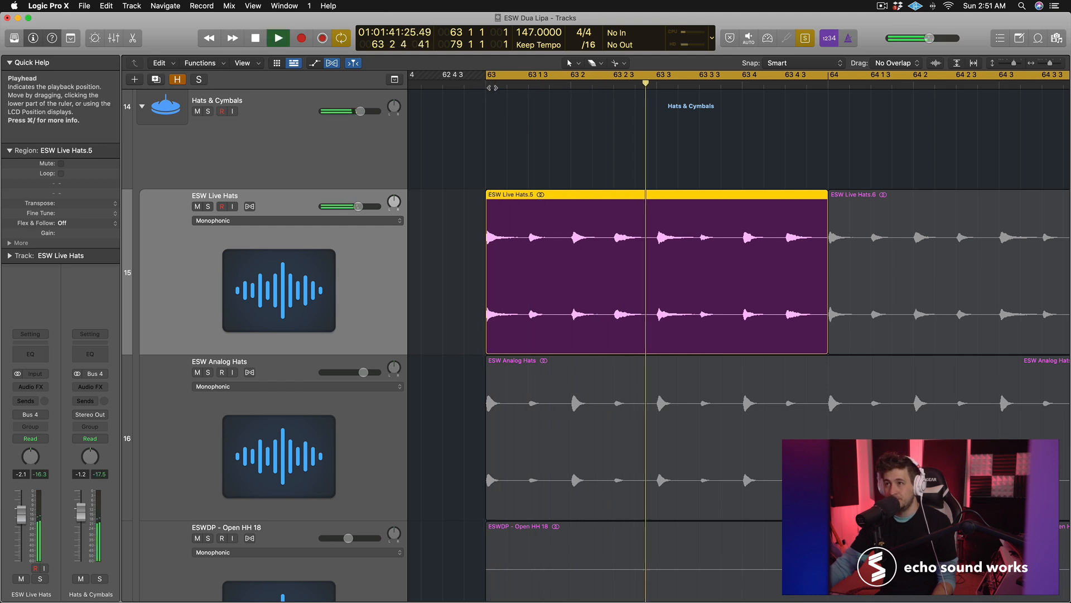
key(space)
click(658, 86)
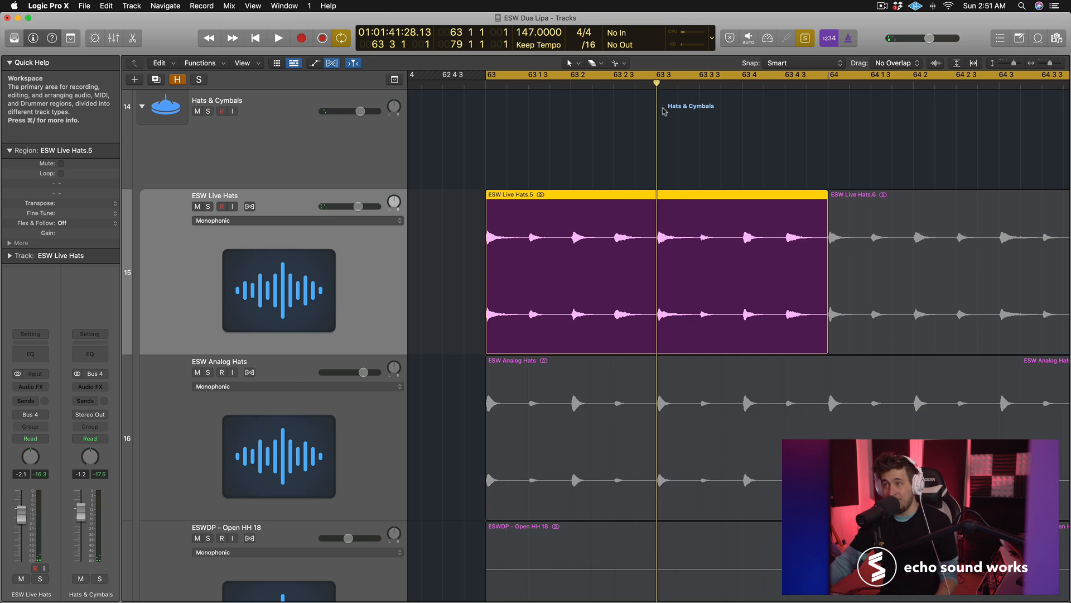
key(space)
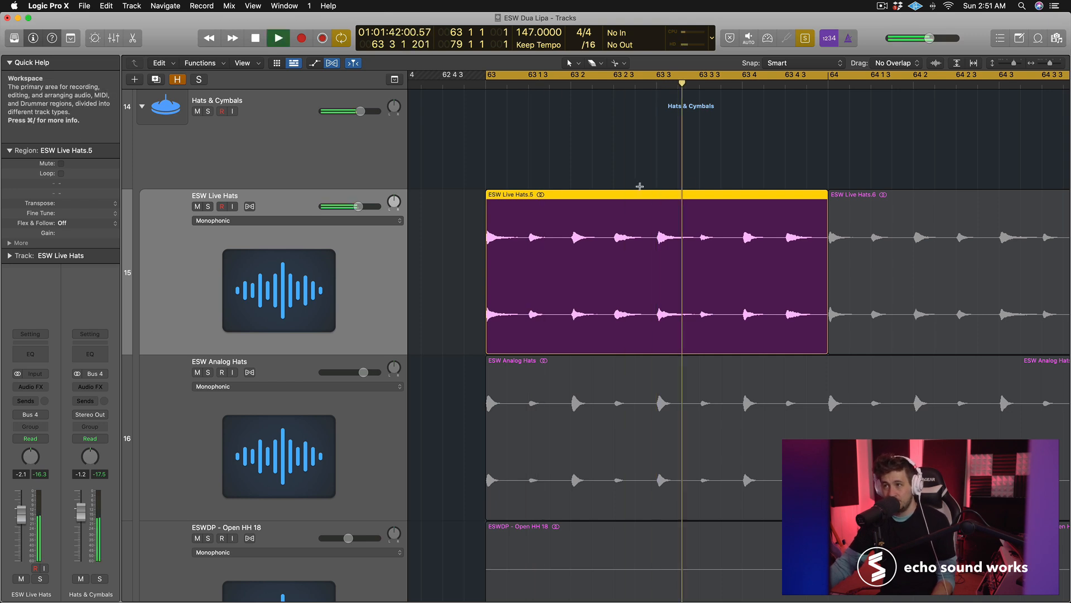
key(space)
Step: Select all hat and ride regions on tracks 15 to 18 and listen to them soloed together
click(920, 232)
key(super+Left)
key(super+Left)
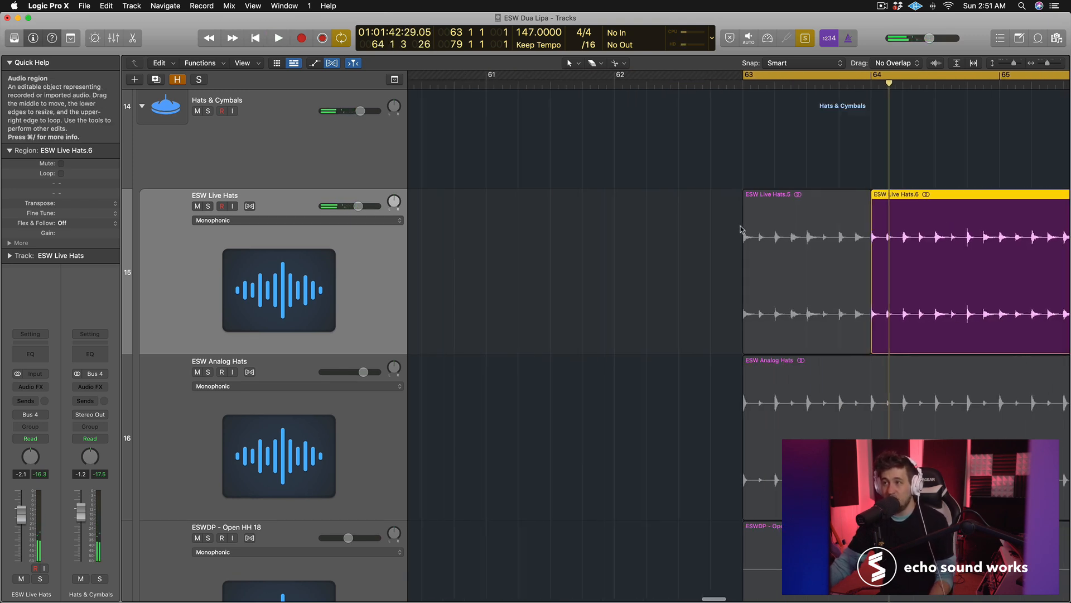
key(super+Up)
scroll(735, 239, right, 5)
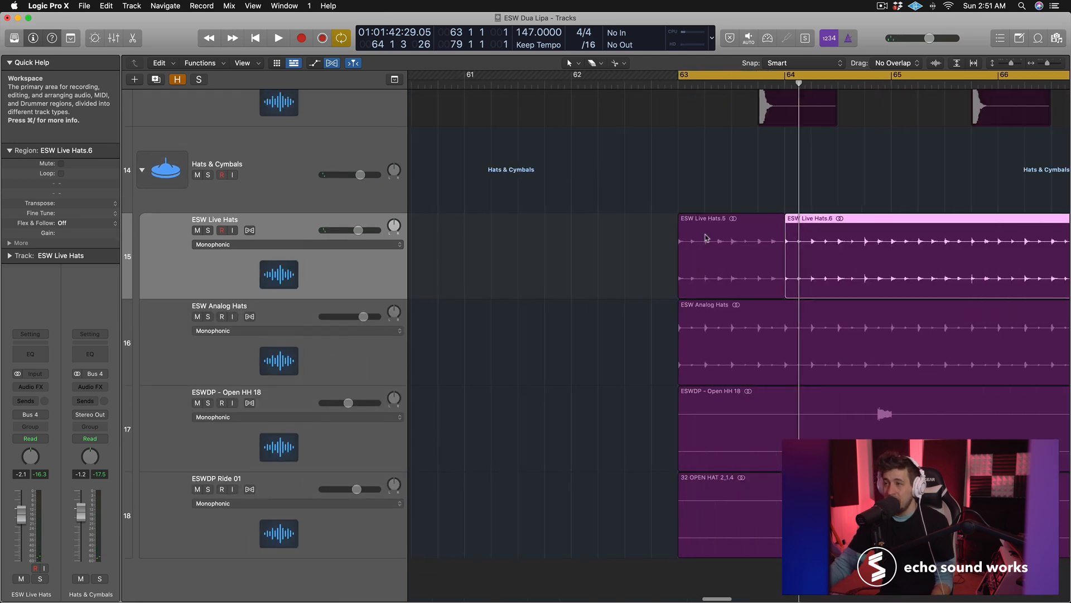
drag(550, 237, 563, 536)
key(ctrl+s)
key(shift+Return)
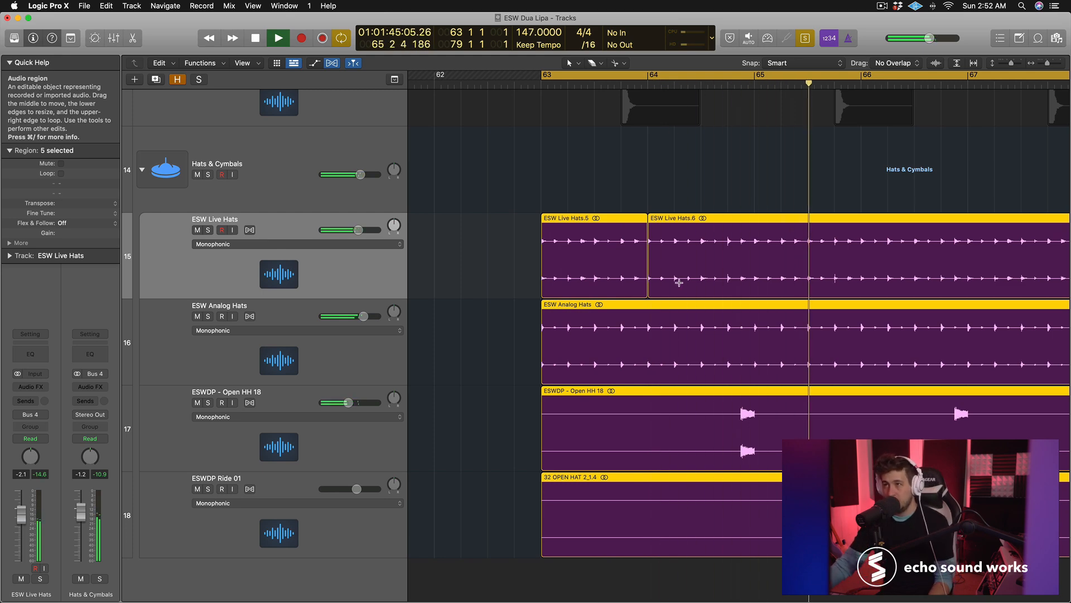
key(space)
Step: Turn solo off and play the hats together with the kick and snare tracks
key(ctrl+s)
key(super+Up)
key(super+Up)
key(shift+Return)
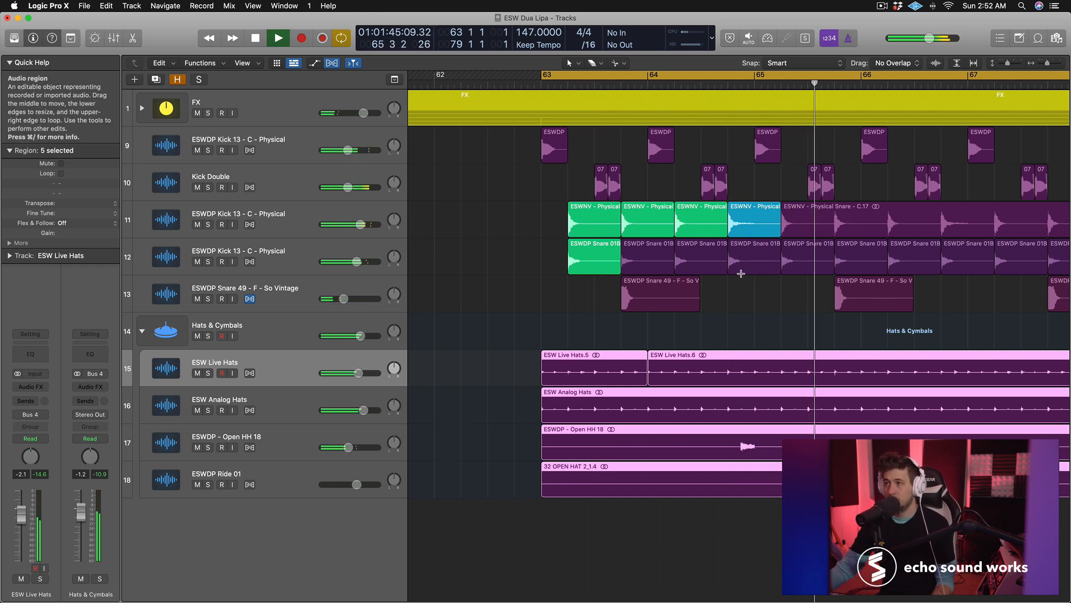
key(super+Left)
key(super+Left)
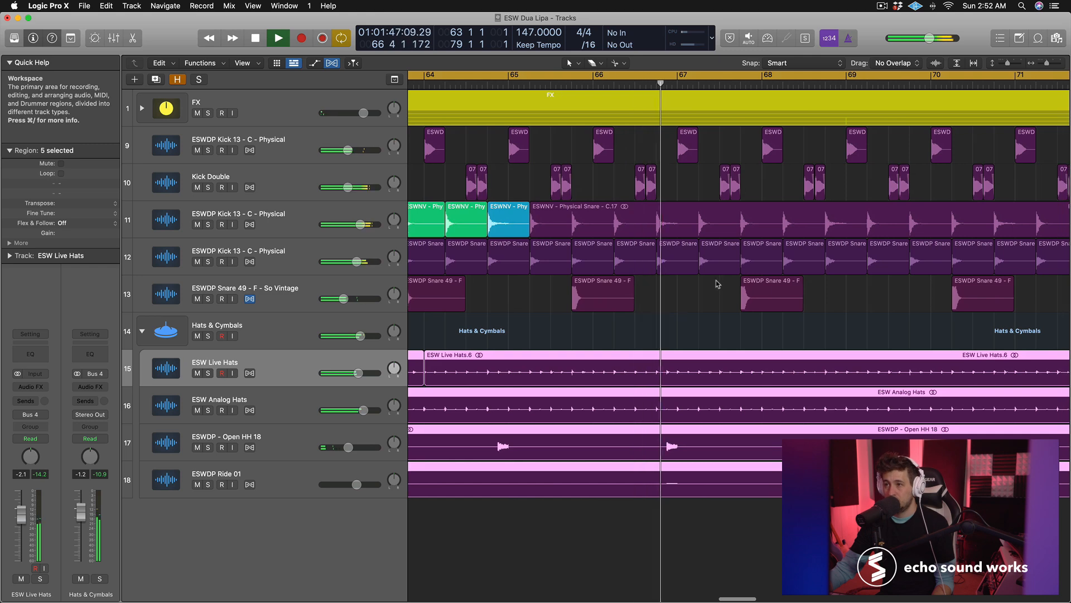
key(space)
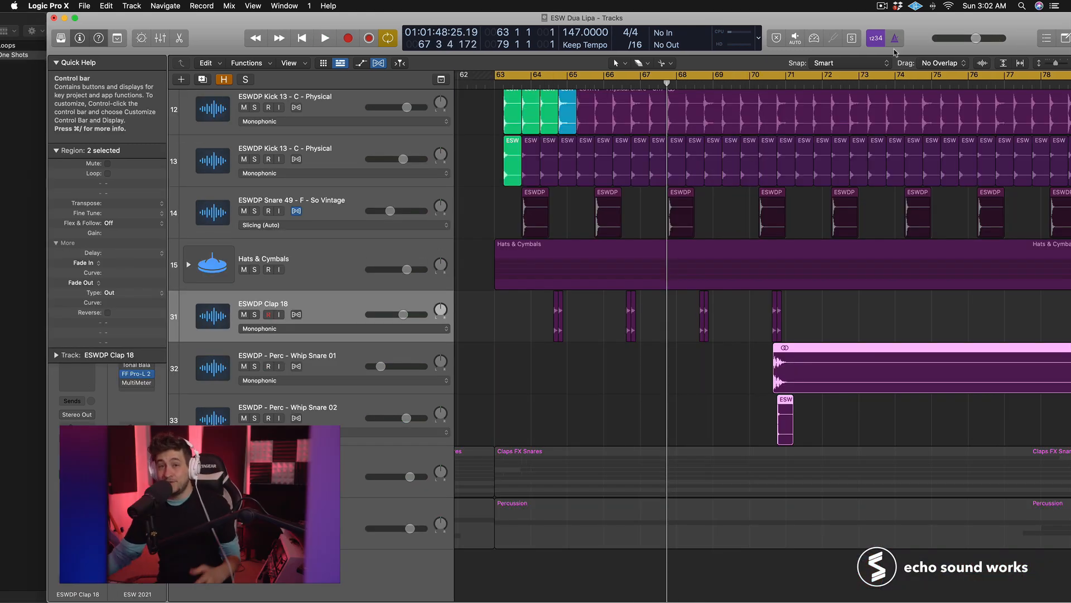
Step: Listen soloed to the eight clap regions on track 31, followed by the two whip snare regions on tracks 32 and 33
drag(531, 296, 811, 410)
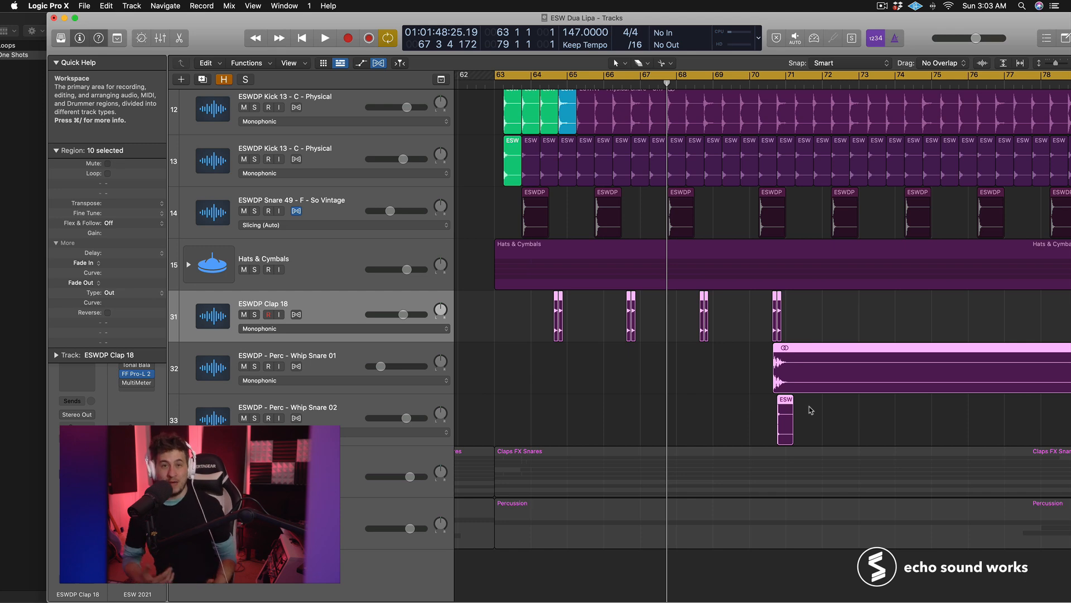
drag(521, 308, 798, 399)
drag(846, 300, 519, 323)
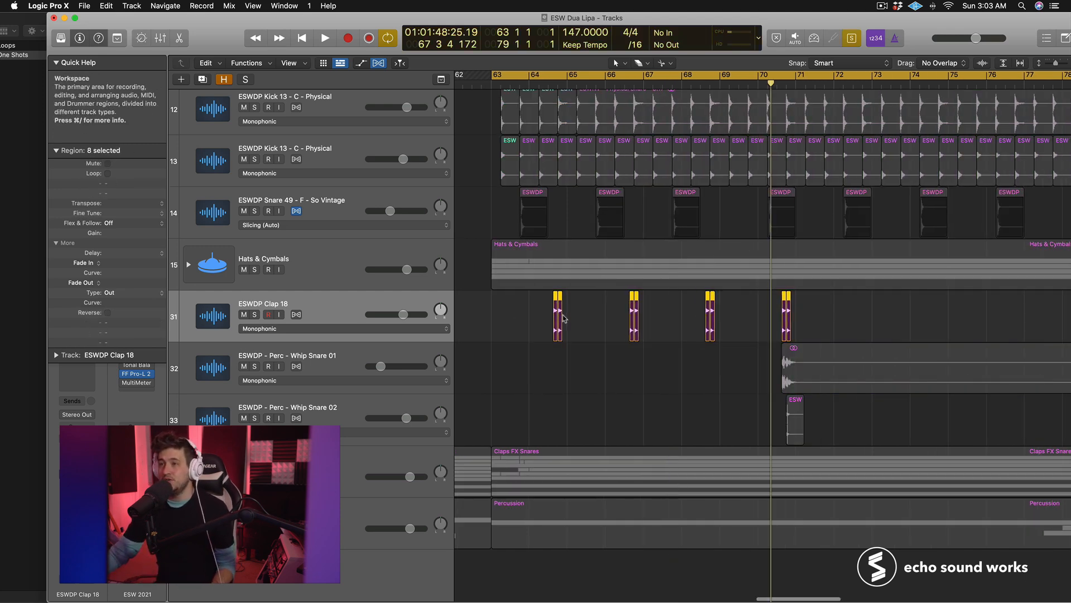
key(z)
key(shift+space)
scroll(740, 334, right, 10)
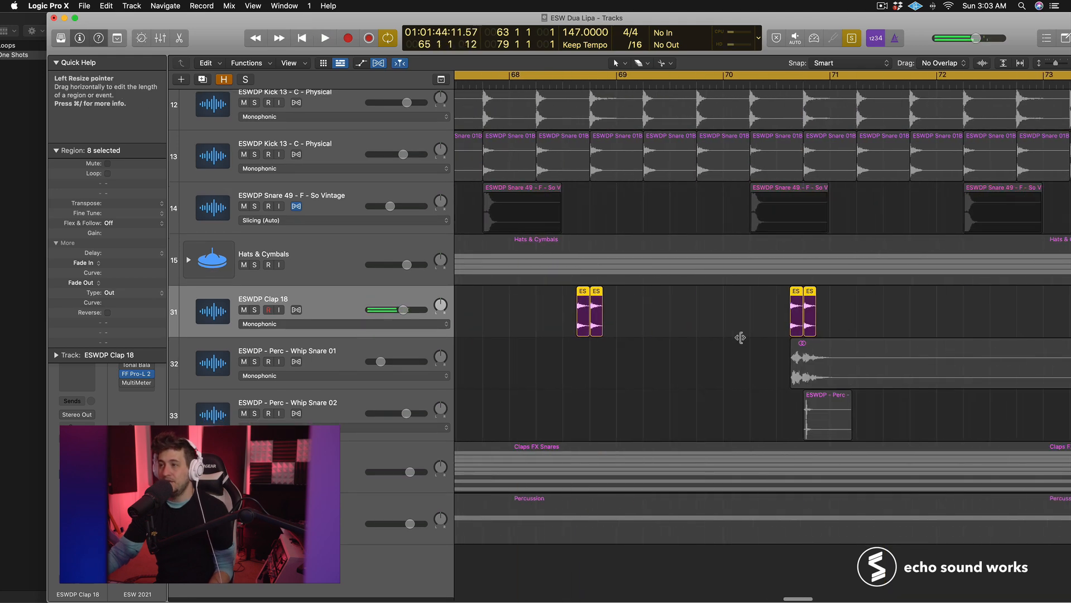
drag(645, 359, 750, 422)
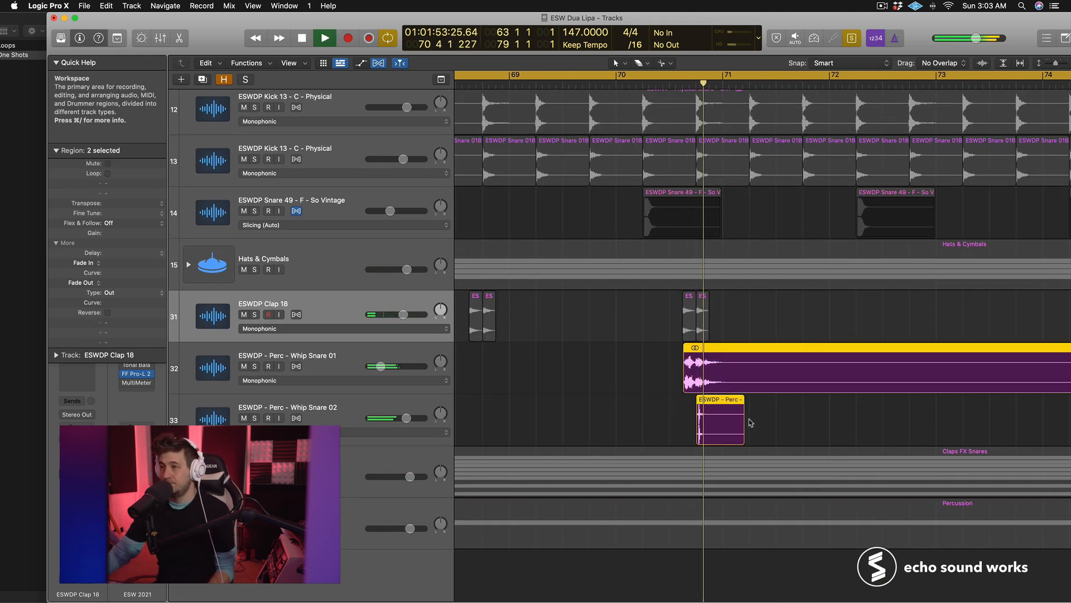
Step: Turn solo off and play the full beat with the claps from bar 63
key(cmd+a)
key(z)
key(shift+space)
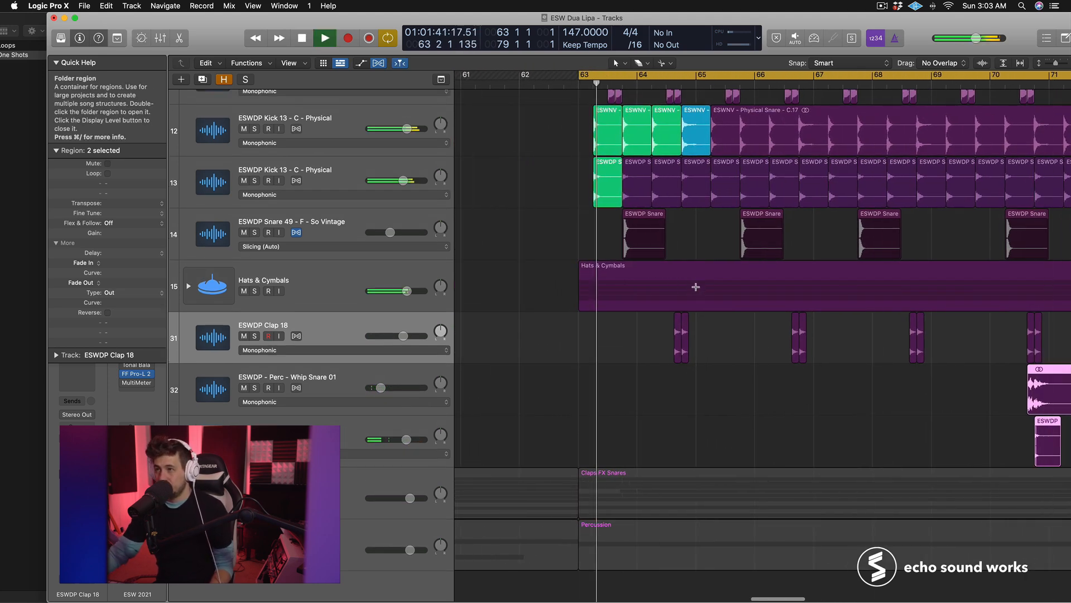
key(z)
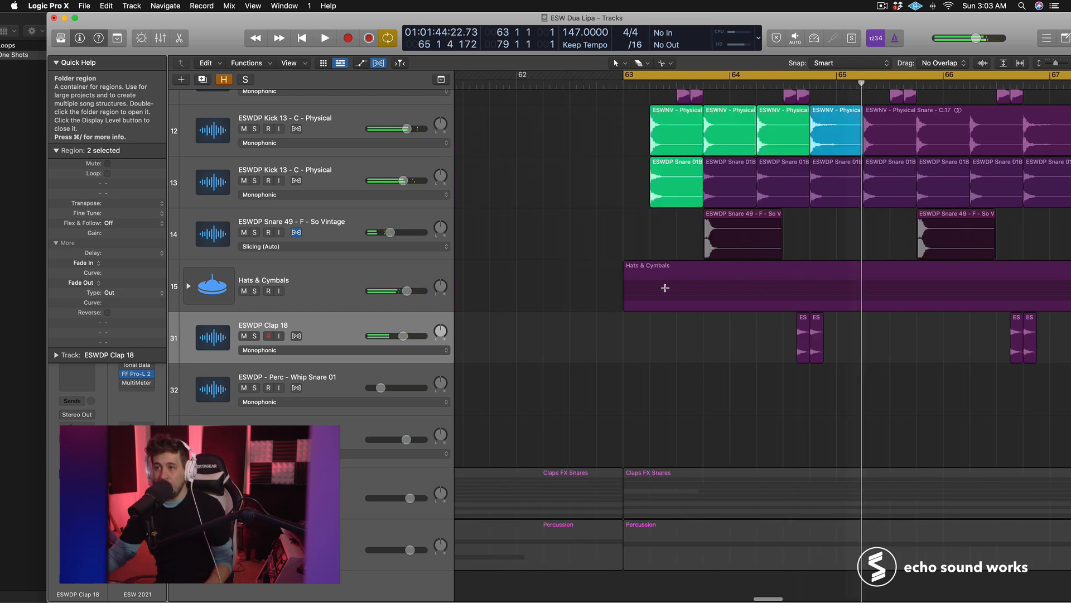
Step: Expand the Hats & Cymbals track stack and select the first pair of clap regions on the ESWDP Clap 18 track
click(188, 286)
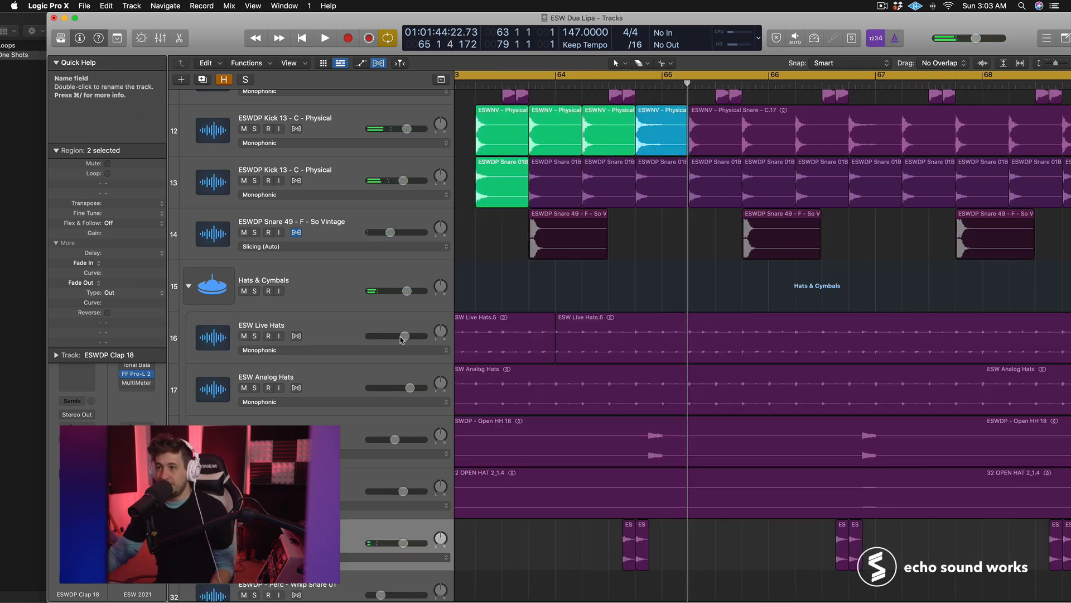
scroll(558, 446, down, 2)
drag(576, 468, 720, 483)
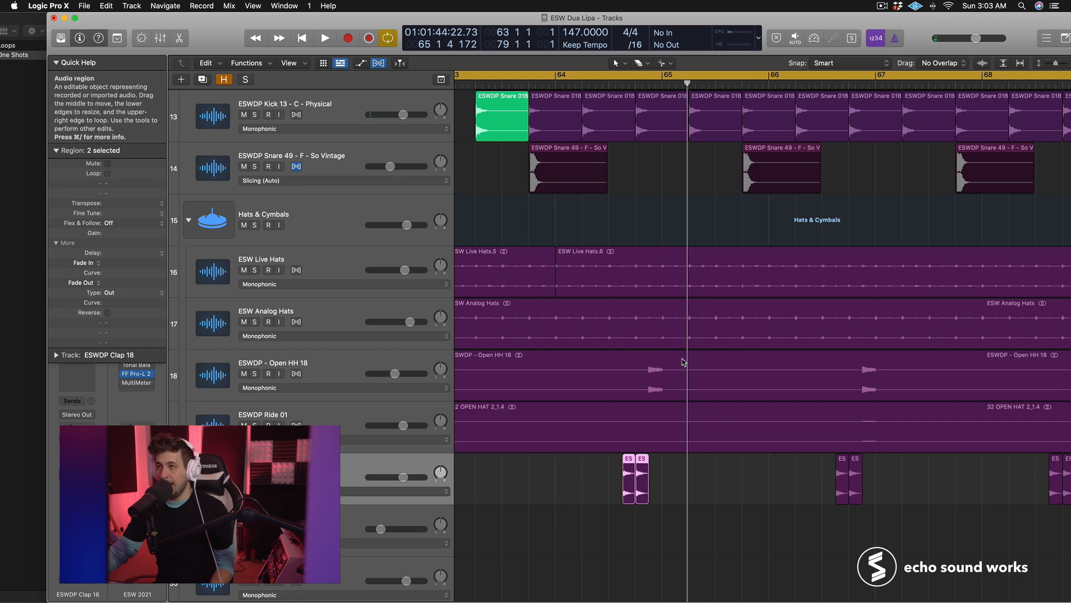
Step: Place the playhead at 64 3 3 to compare the first clap's timing with the second double-kick hit
scroll(720, 483, up, 4)
click(609, 83)
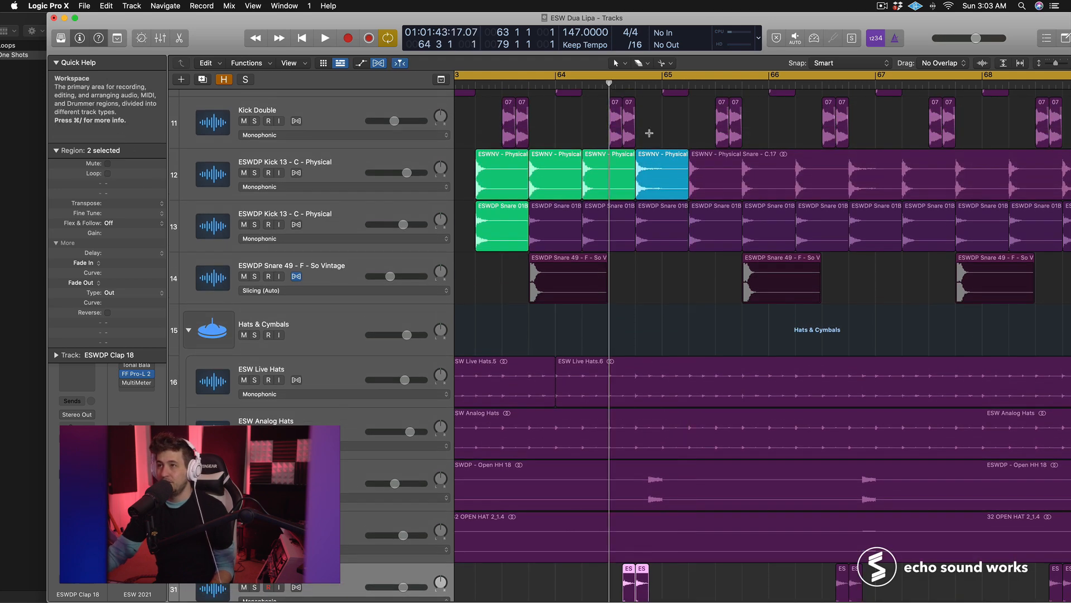
key(super+Right)
key(super+Right)
click(607, 87)
click(623, 83)
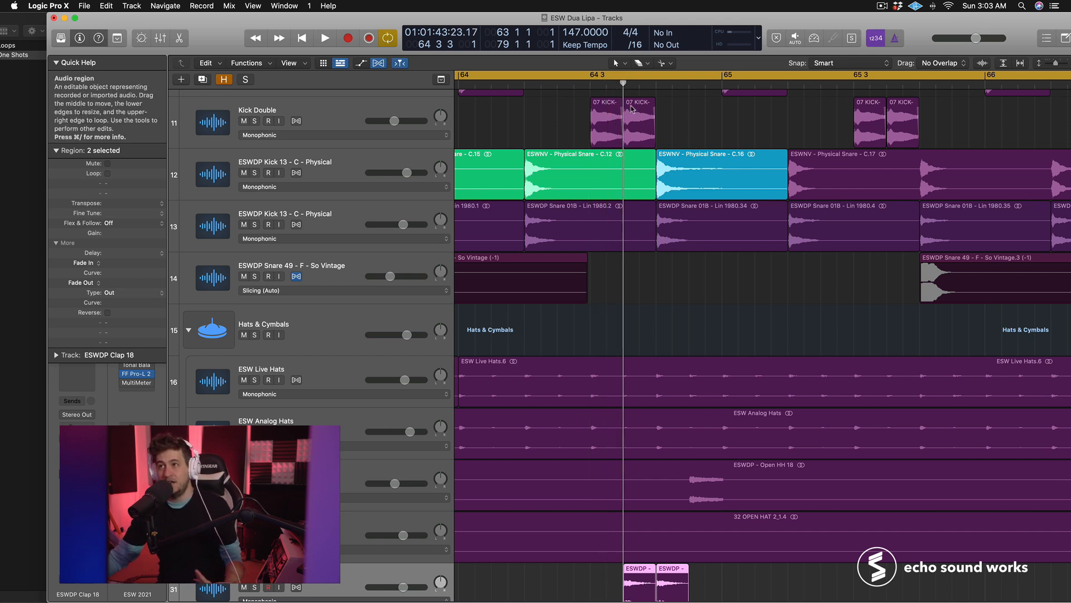
Step: Select the second double-kick region and place the playhead at 64 4 1, 64 4 2 and 64 4 3 to compare the hits' timing
click(630, 105)
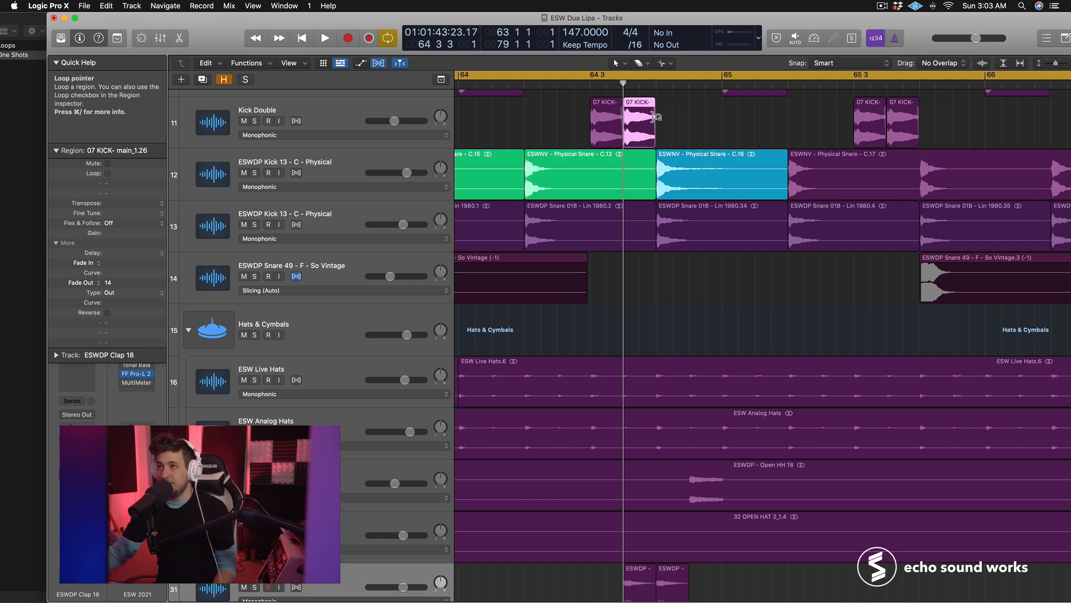
click(656, 83)
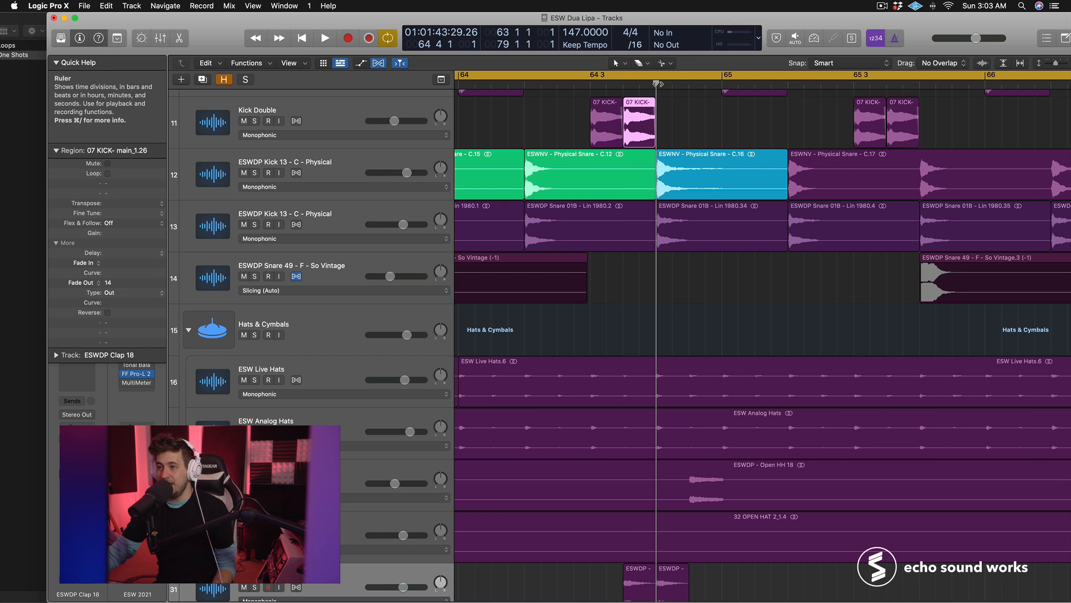
click(673, 84)
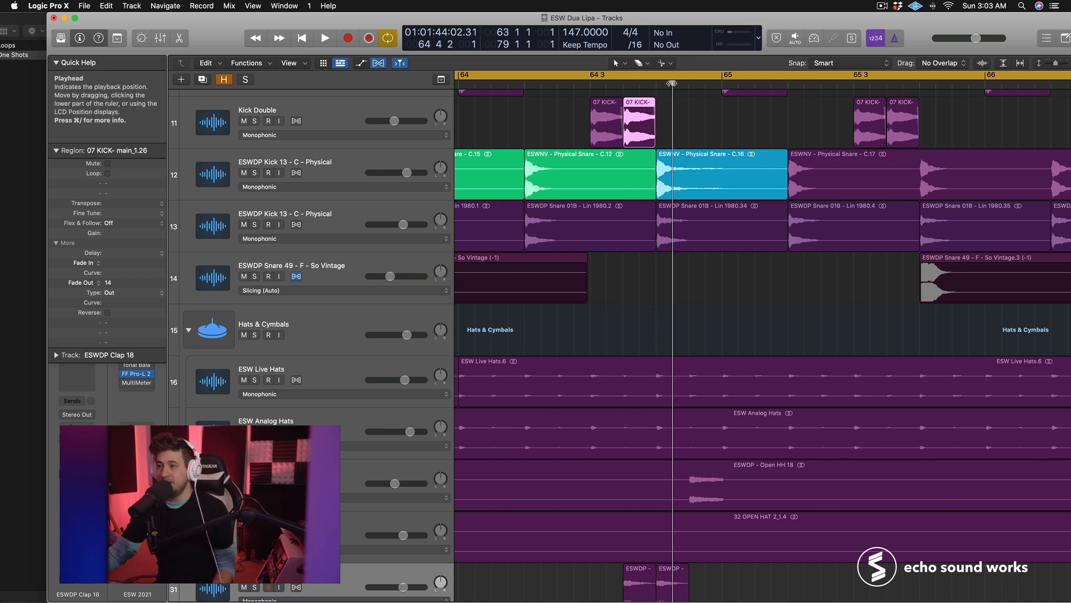
click(687, 85)
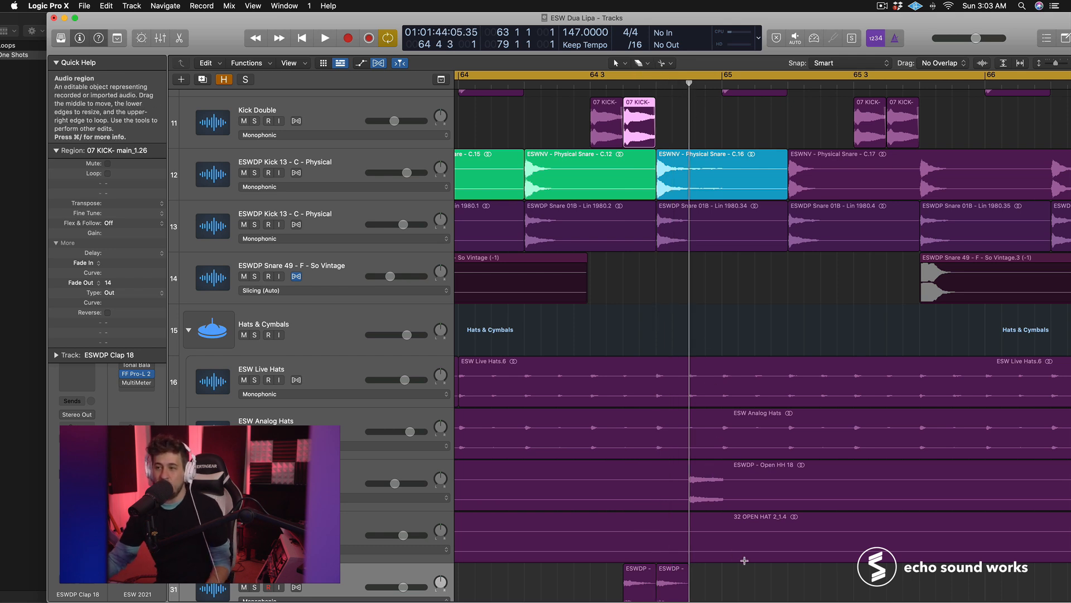
Step: Listen soloed from 64 3 to the first clap pair, the Open HH 18 region and the matching double-kick pair, and turn solo off
scroll(744, 559, down, 2)
drag(588, 538, 735, 566)
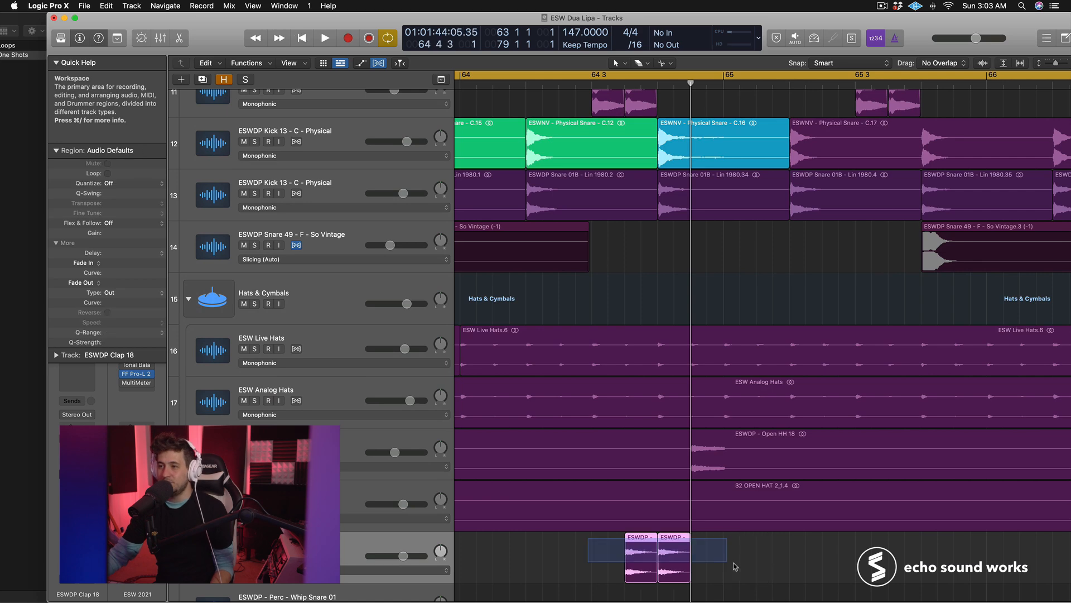
shift+click(720, 453)
key(ctrl+s)
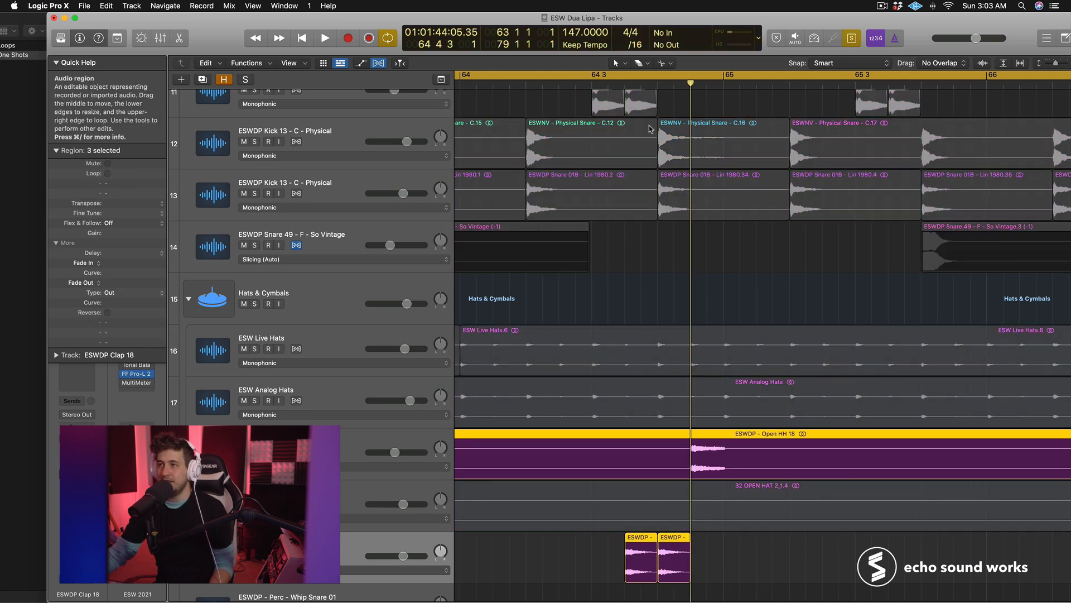
scroll(669, 279, up, 2)
drag(664, 142, 591, 97)
key(shift+space)
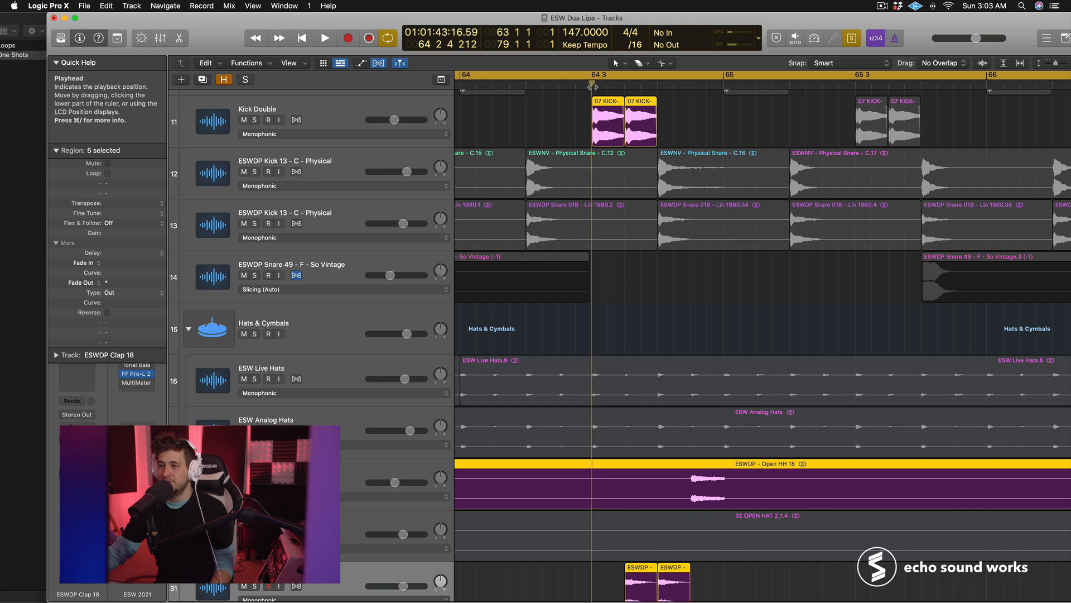
key(space)
key(ctrl+s)
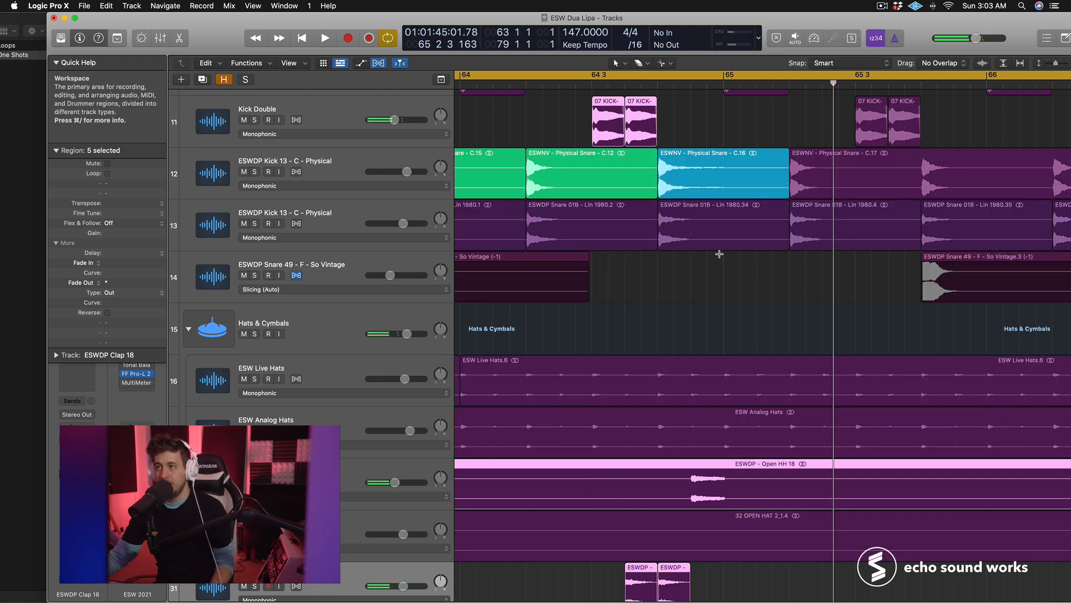
Step: Select the two whip snare regions below the fourth clap pair, between bars 70 and 71
key(super+Left)
key(super+Left)
scroll(786, 342, down, 3)
scroll(787, 342, down, 3)
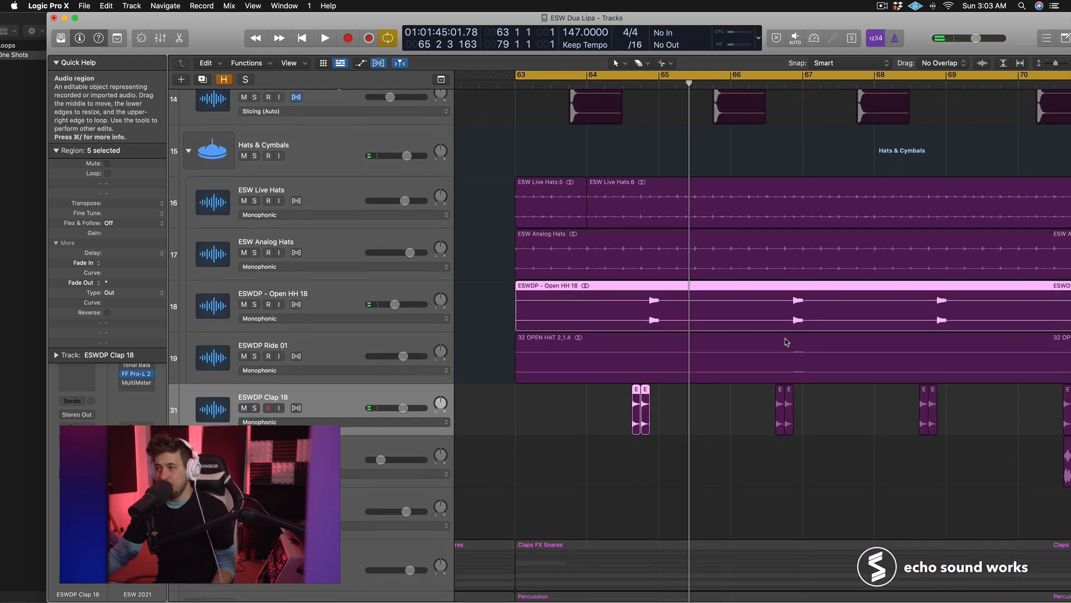
scroll(781, 391, right, 5)
drag(774, 440, 811, 475)
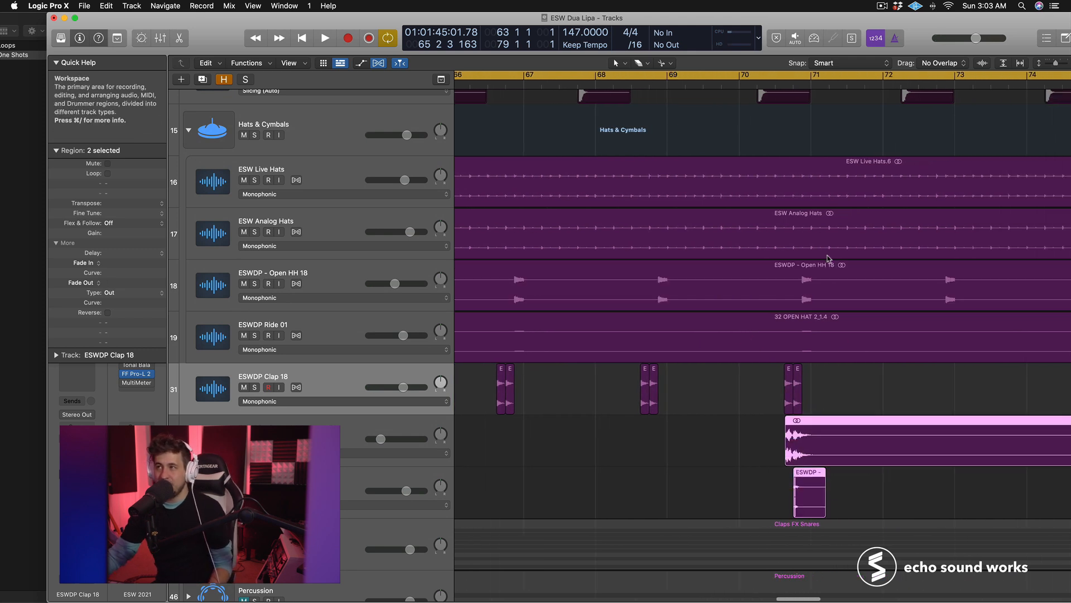
Step: Unmute the Percussion track stack and select its folder region starting at bar 63
key(super+Left)
key(super+Left)
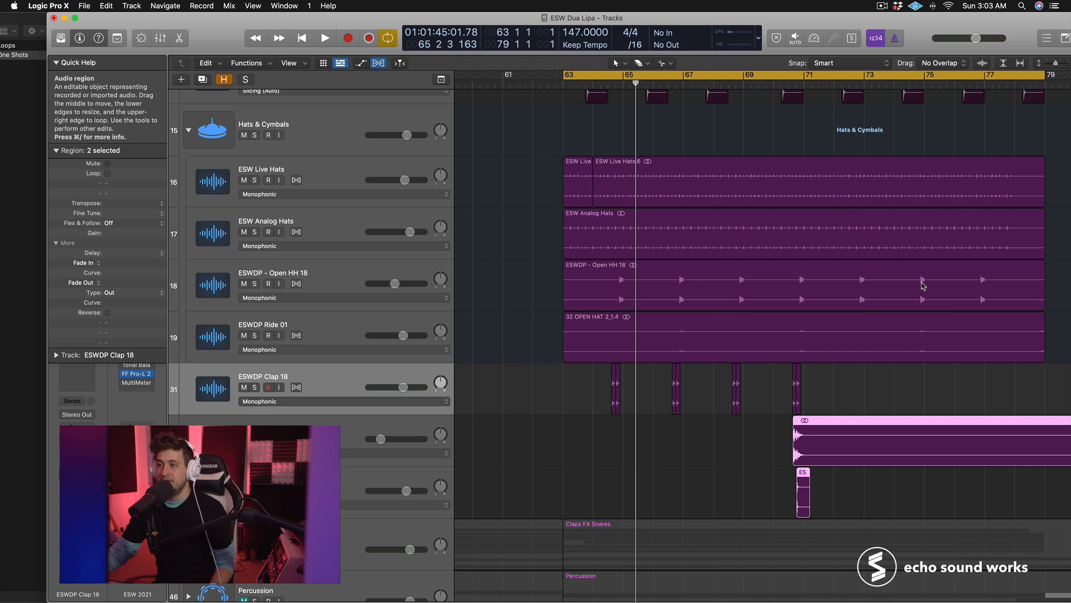
key(super+Up)
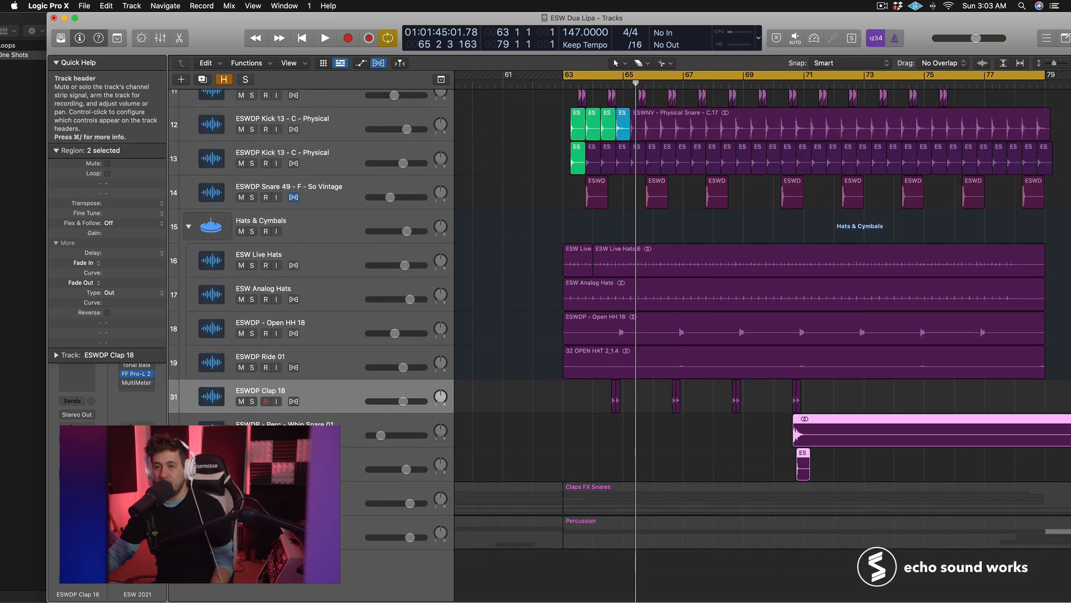
click(599, 533)
key(super+Down)
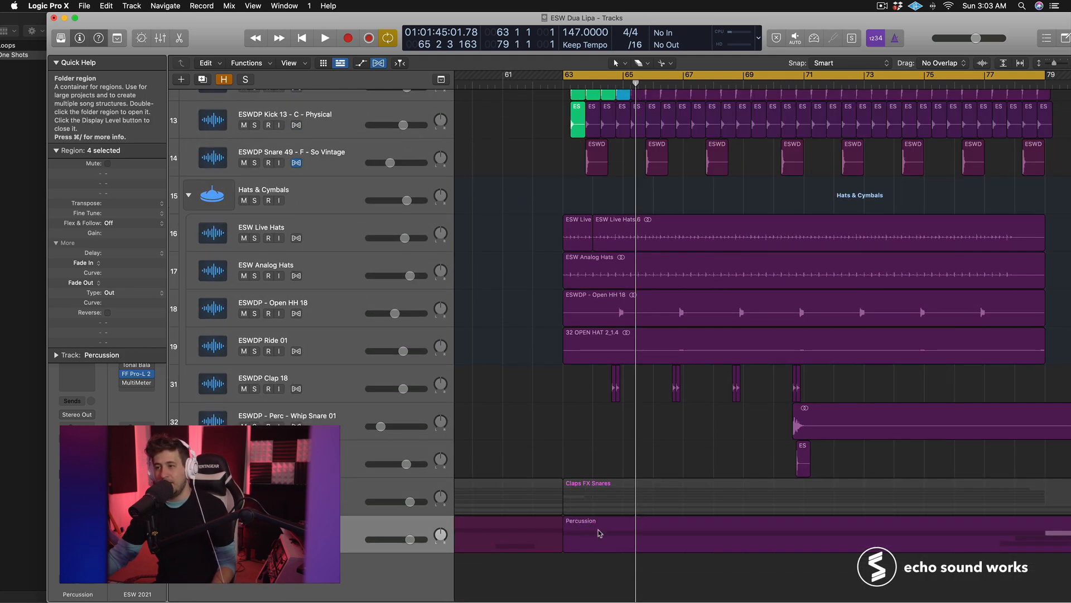
click(610, 518)
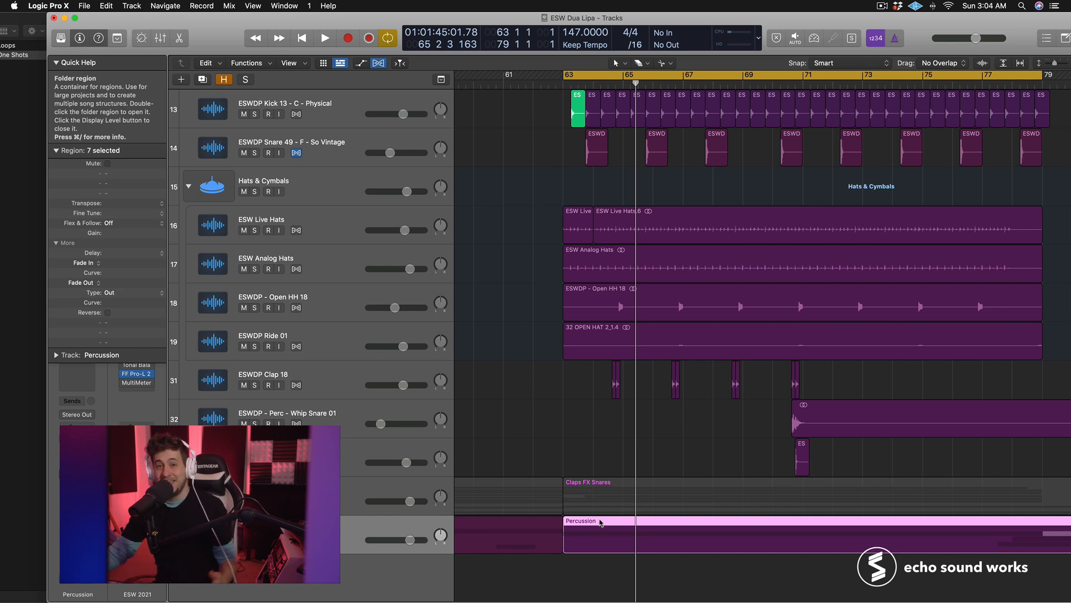
Step: Unmute the Claps FX Snares track and play the full beat with the percussion layers
key(super+Left)
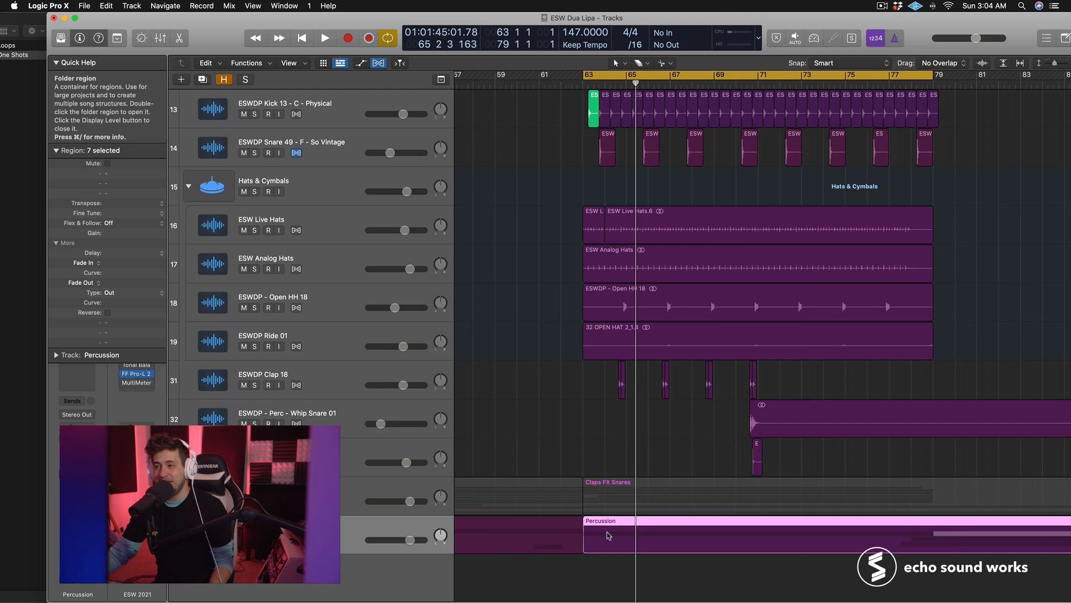
key(super+Left)
key(super+Up)
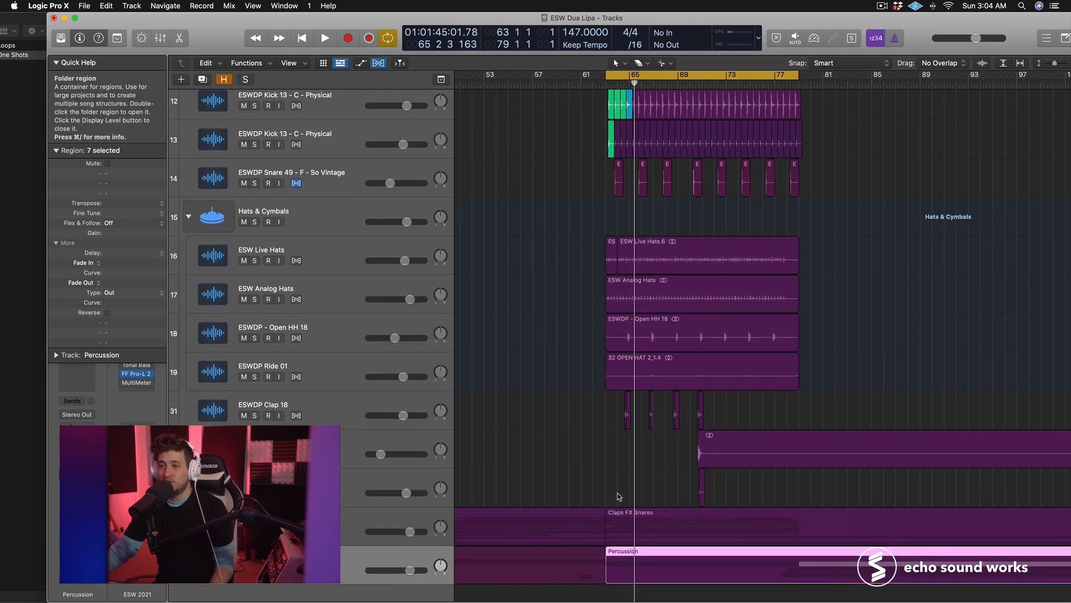
key(super+Left)
key(super+Up)
key(space)
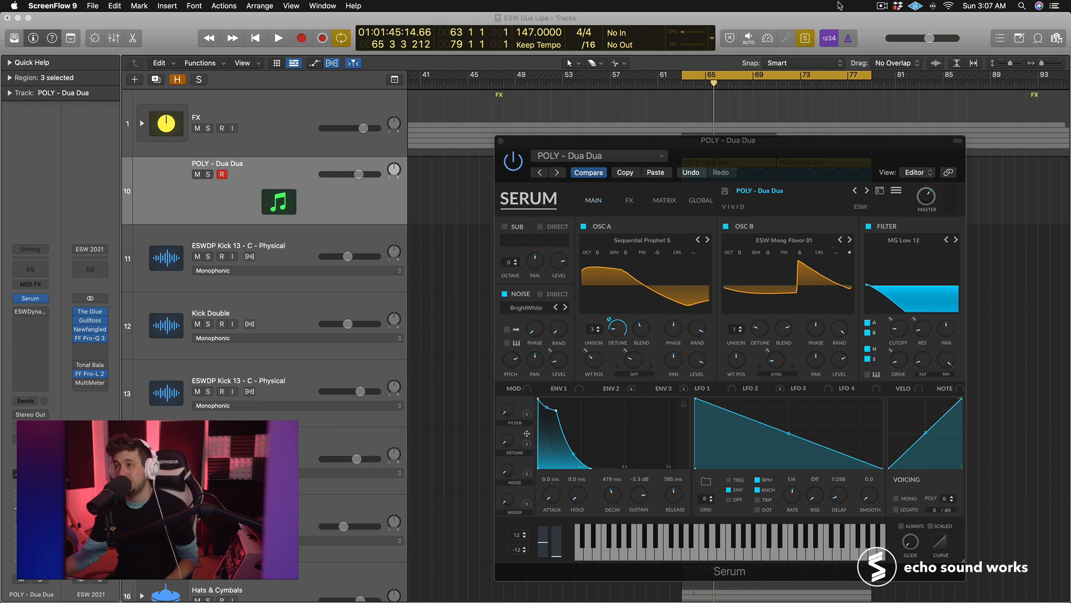
Step: Play the soloed POLY - Dua Dua part and reduce its Serum patch to OSC A by switching off OSC B, the filter and noise
click(784, 145)
key(space)
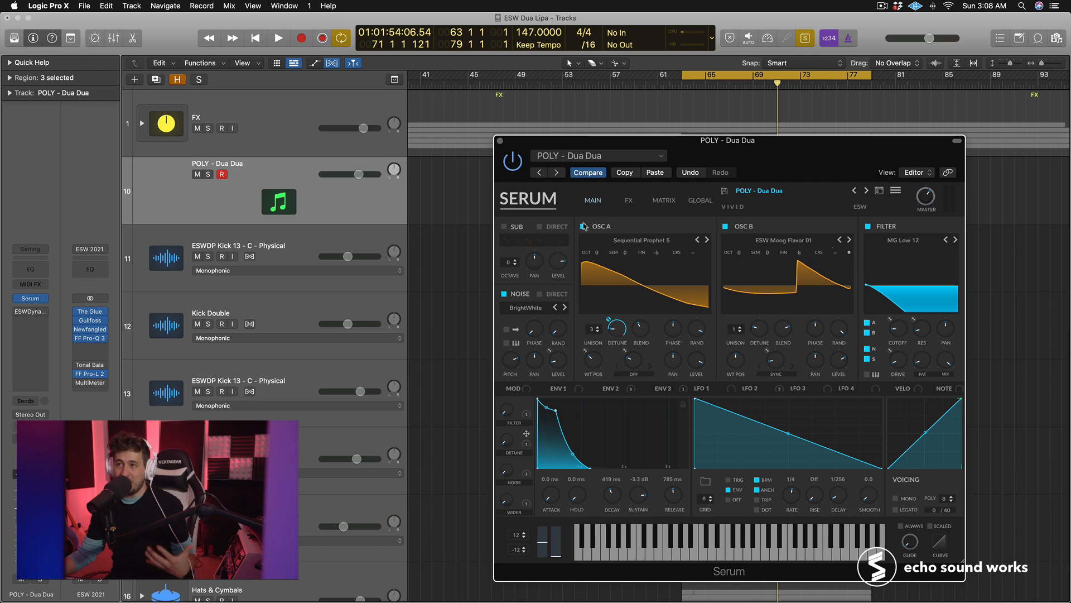
click(726, 226)
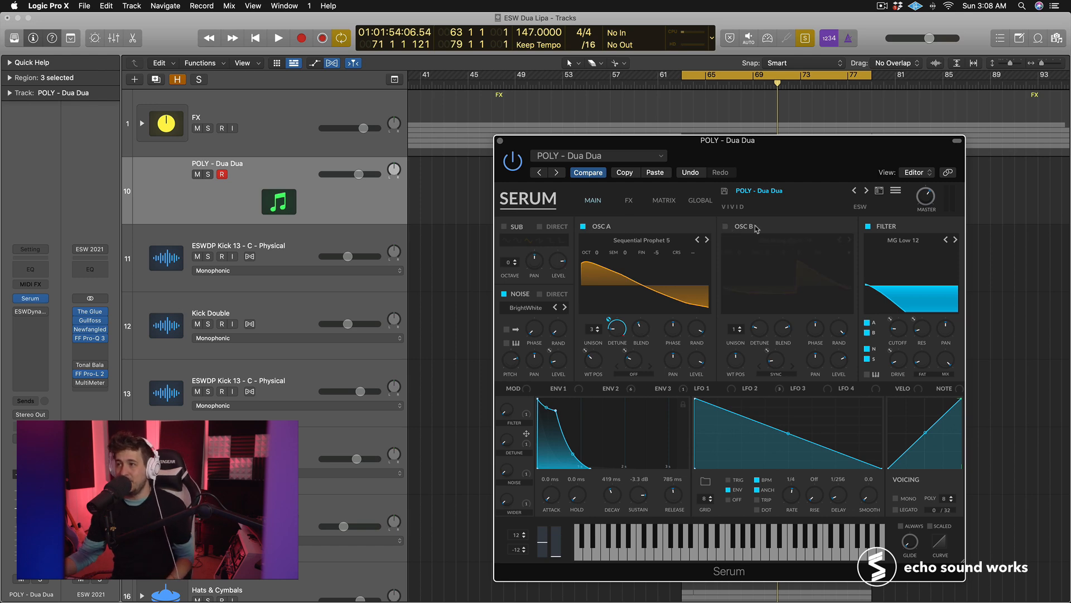
click(868, 227)
click(504, 294)
drag(647, 140, 647, 245)
drag(670, 194, 887, 173)
drag(686, 251, 734, 155)
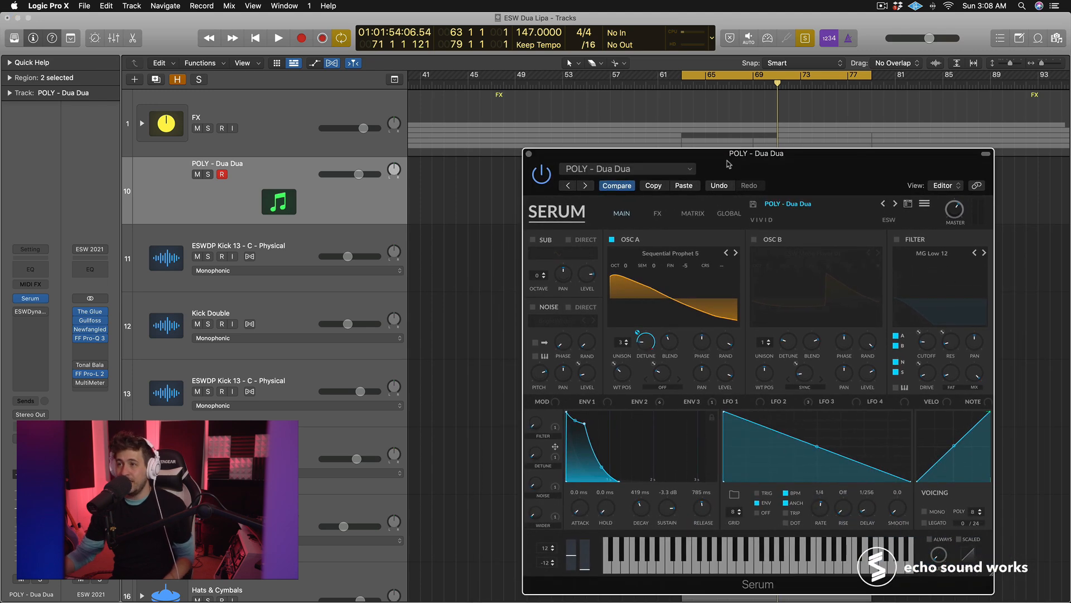
Step: Audition OSC A alone, and switch the MG Low 12 filter on to hear the oscillator through it
key(space)
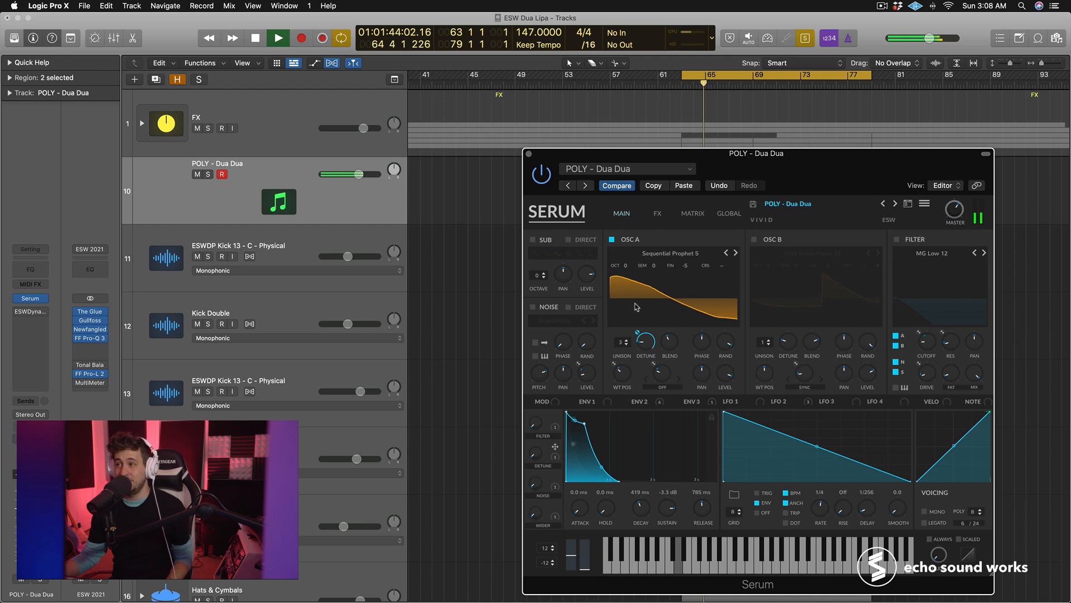
key(space)
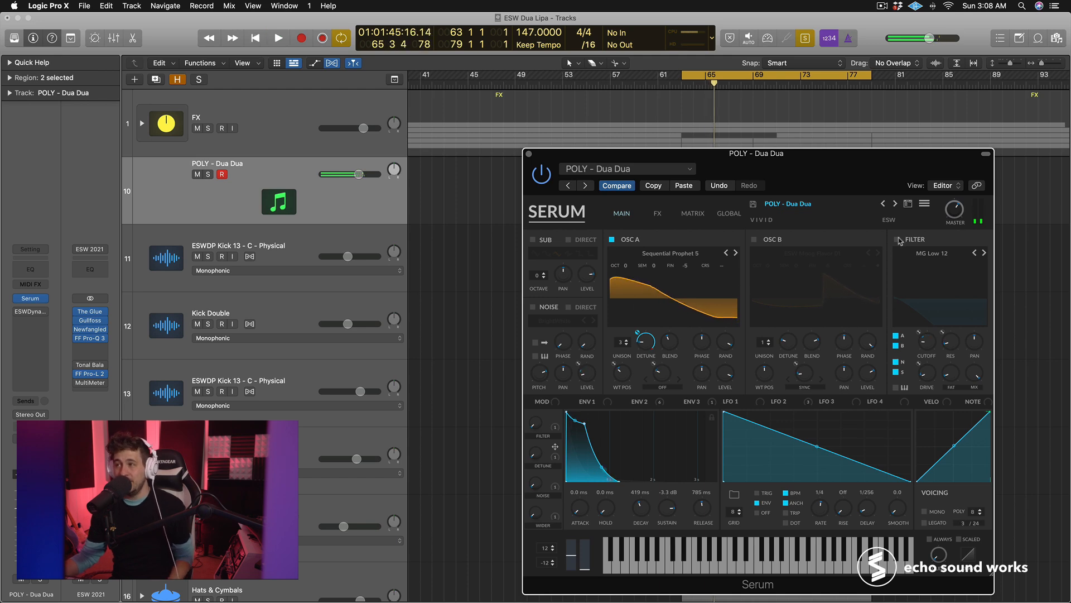
click(896, 239)
key(space)
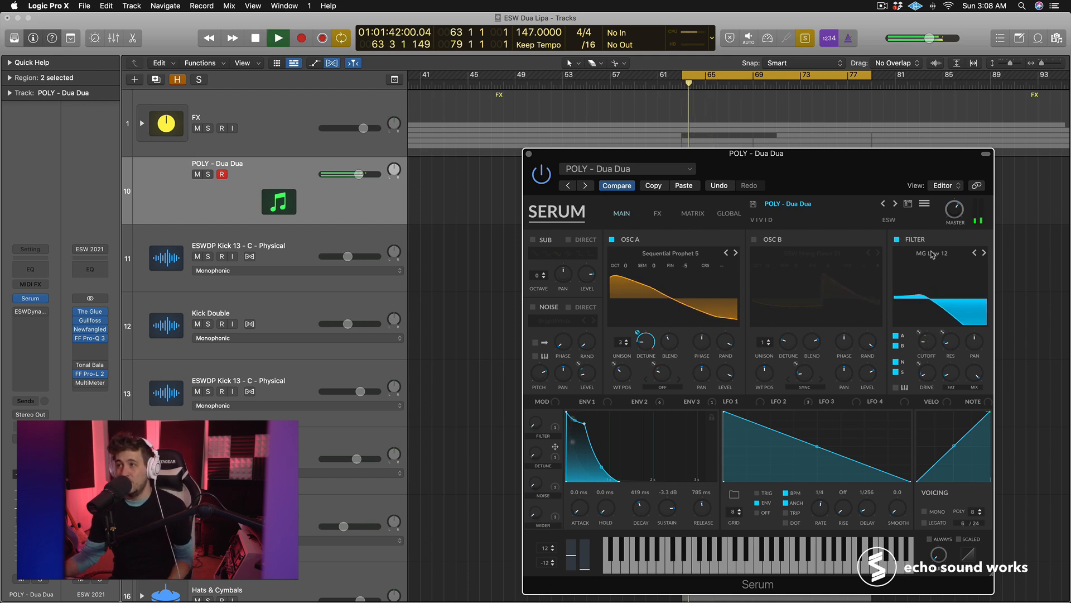
key(space)
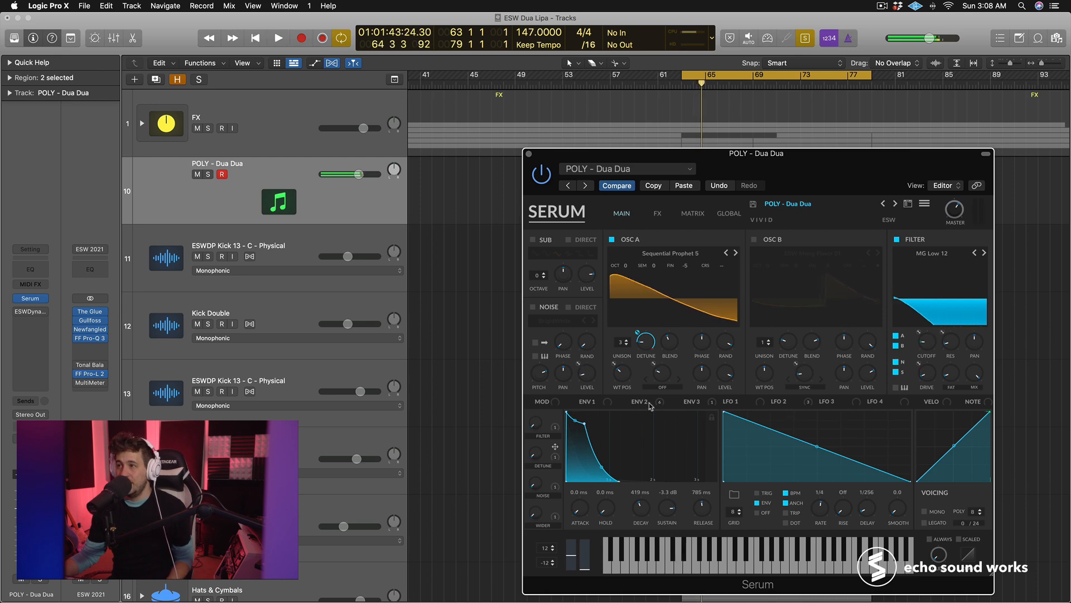
Step: Display Envelope 2 in Serum and play the part to examine how it shapes the filtered sound
click(640, 401)
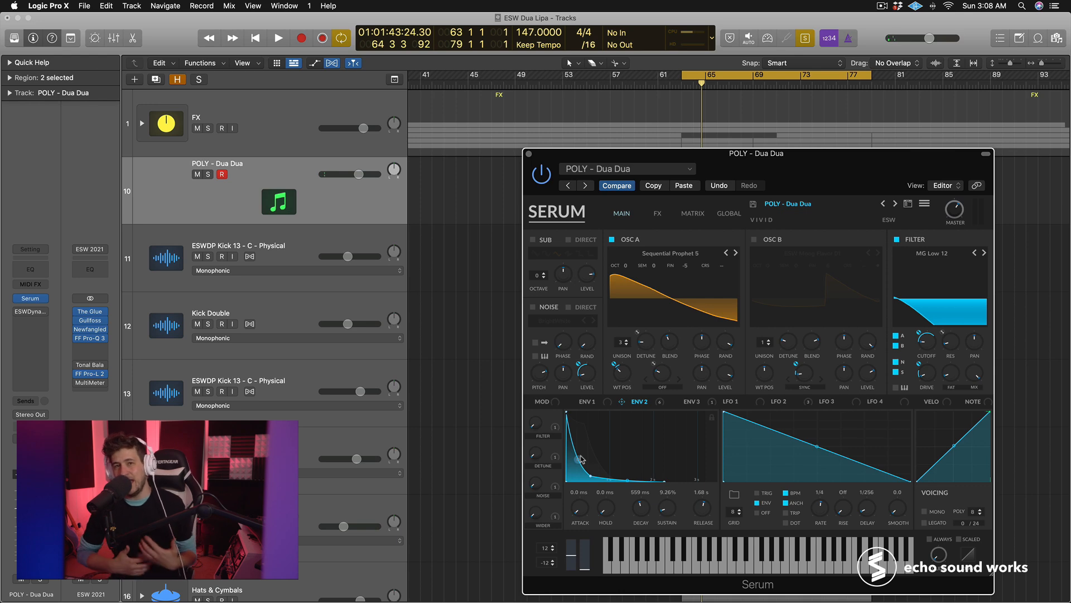
key(space)
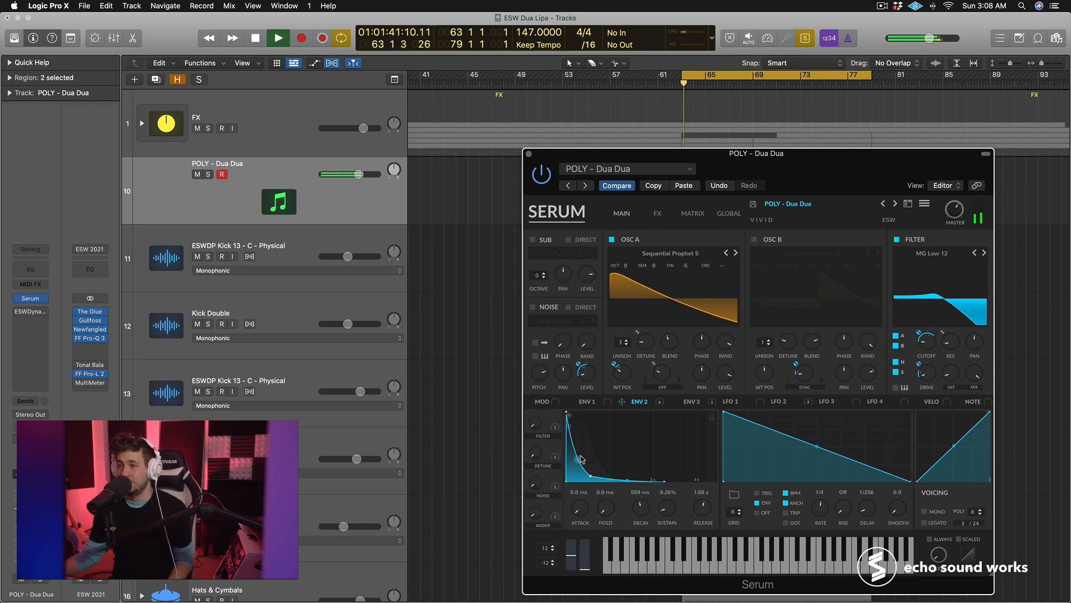
key(space)
Step: Switch on OSC B, the BrightWhite noise and the sub oscillator in Serum, playing the part as layers are added
click(754, 239)
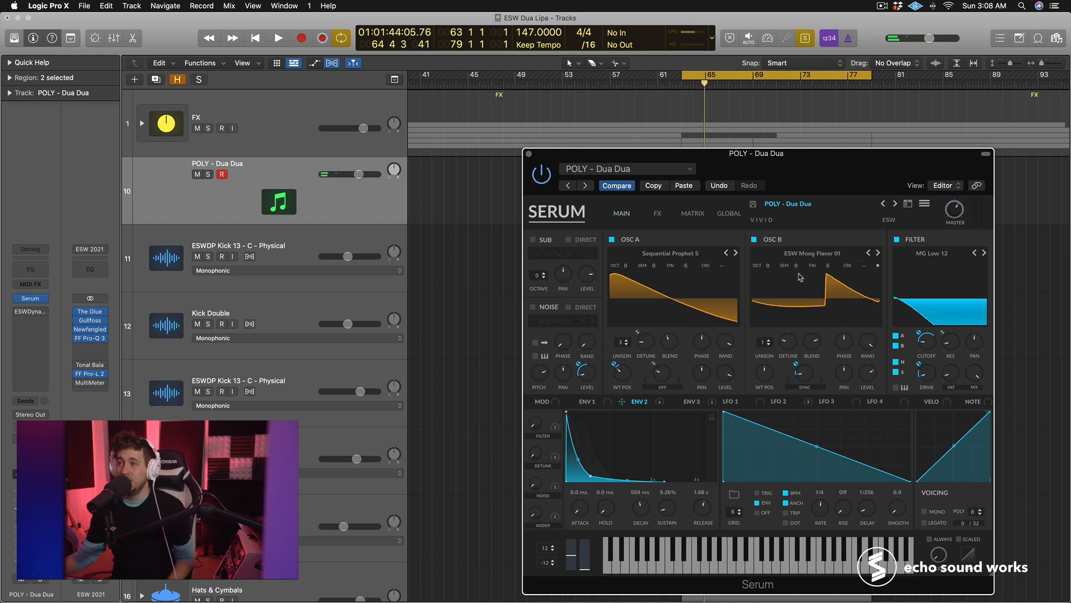
key(space)
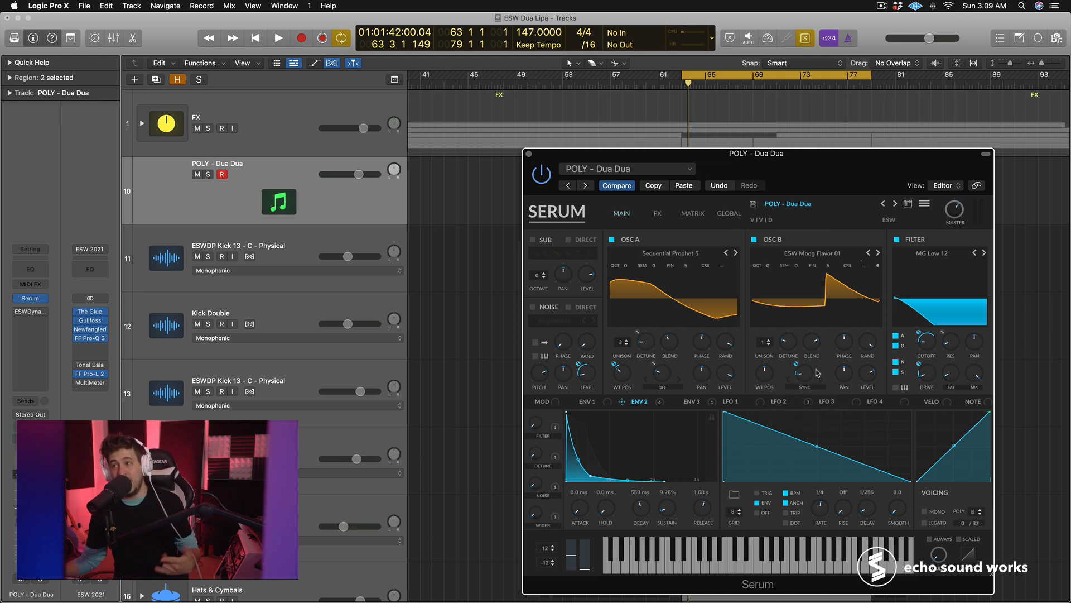
click(533, 307)
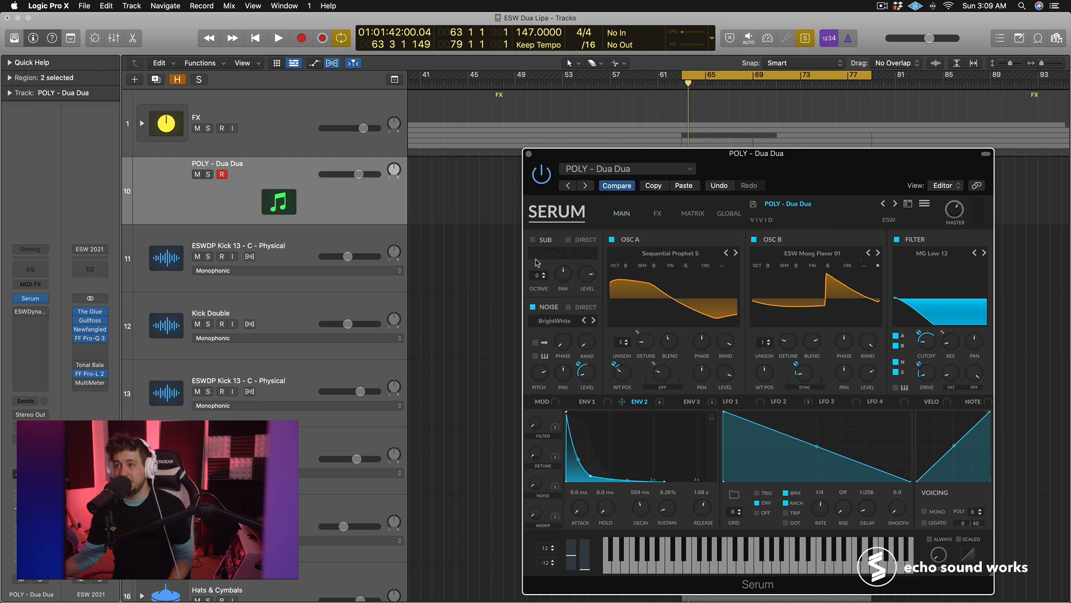
key(space)
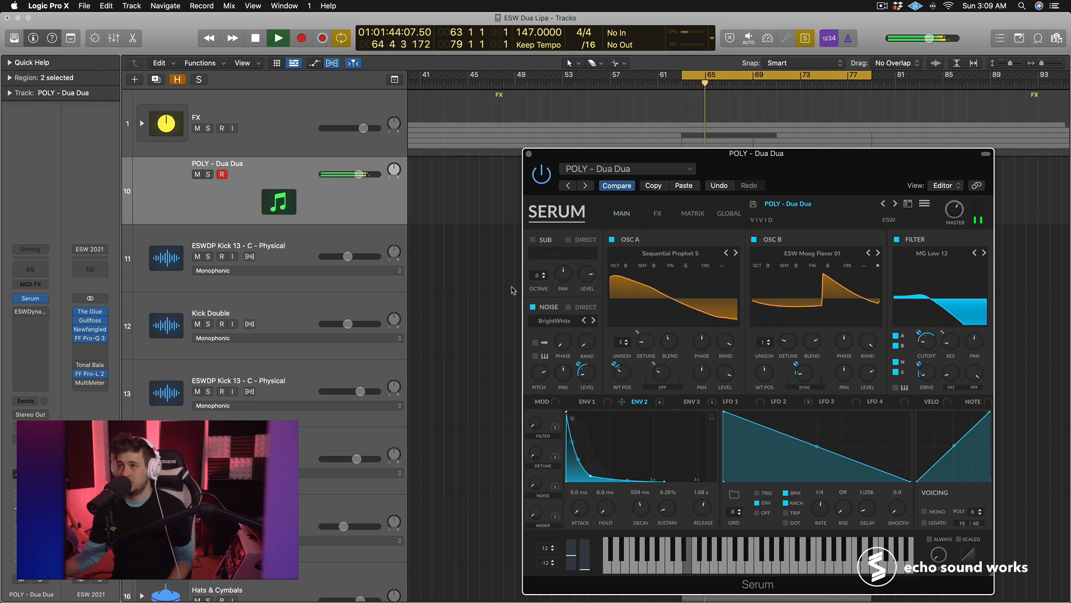
key(space)
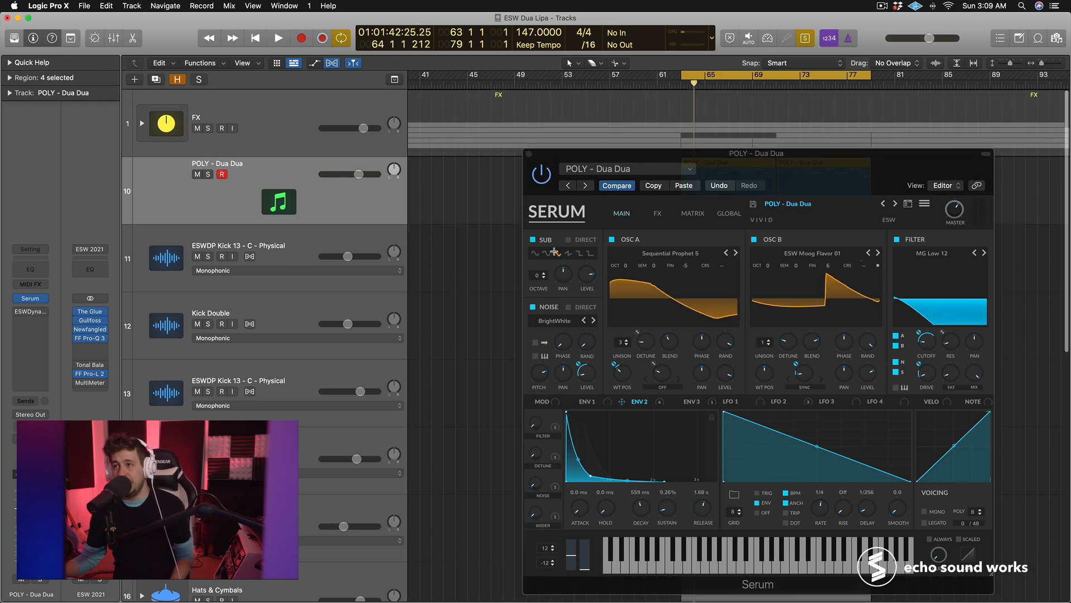
Step: Play the part while examining Serum's FX page, and turn solo off after returning to the Main page
click(656, 213)
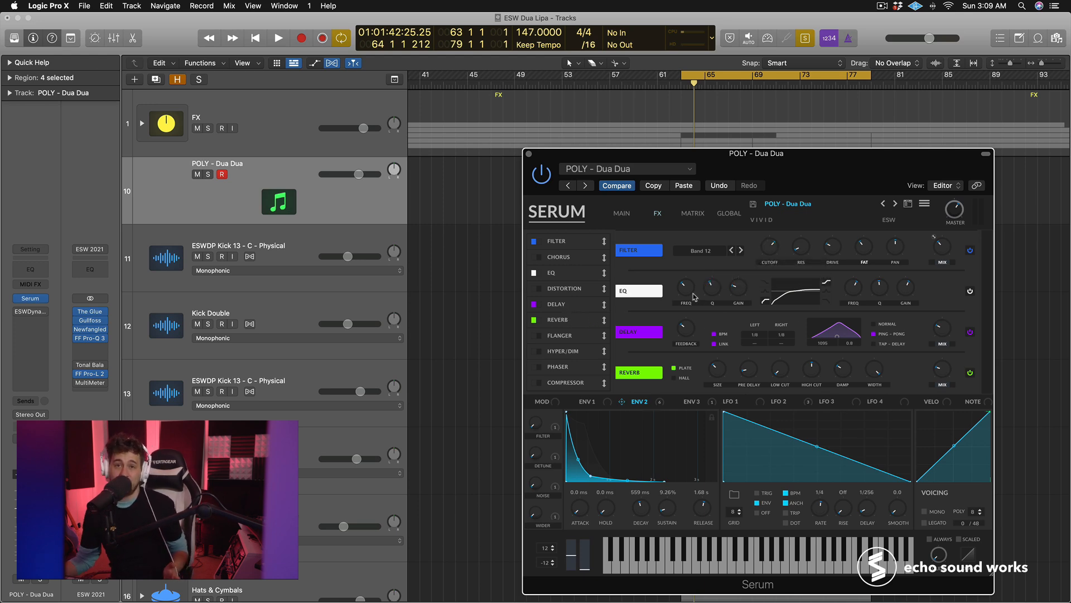
key(space)
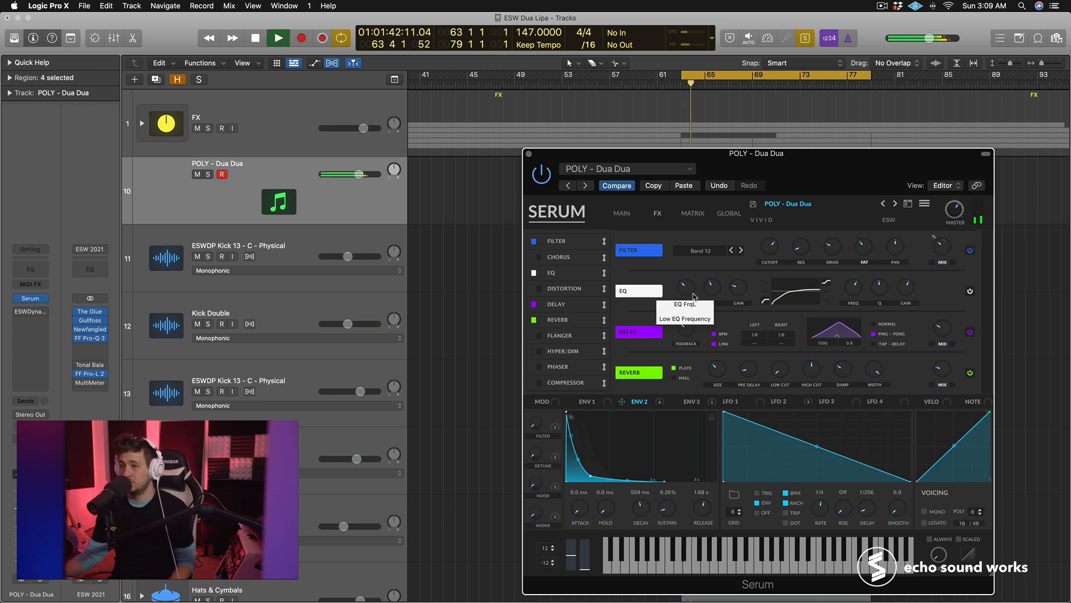
click(625, 215)
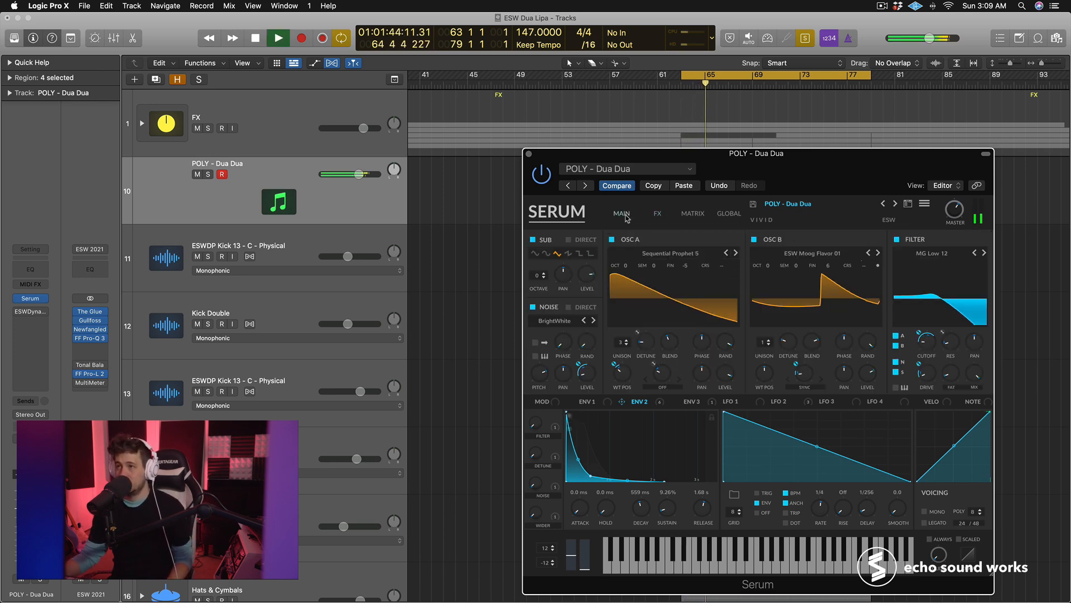
key(space)
key(ctrl+s)
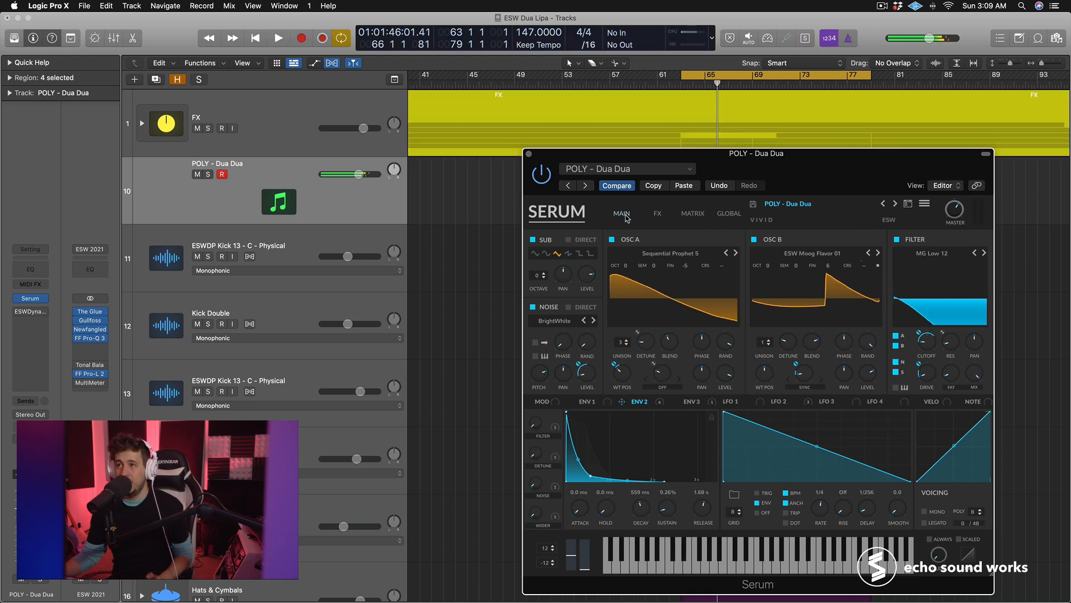
Step: Audition the ESW - Simple Sub Bass region in solo
key(space)
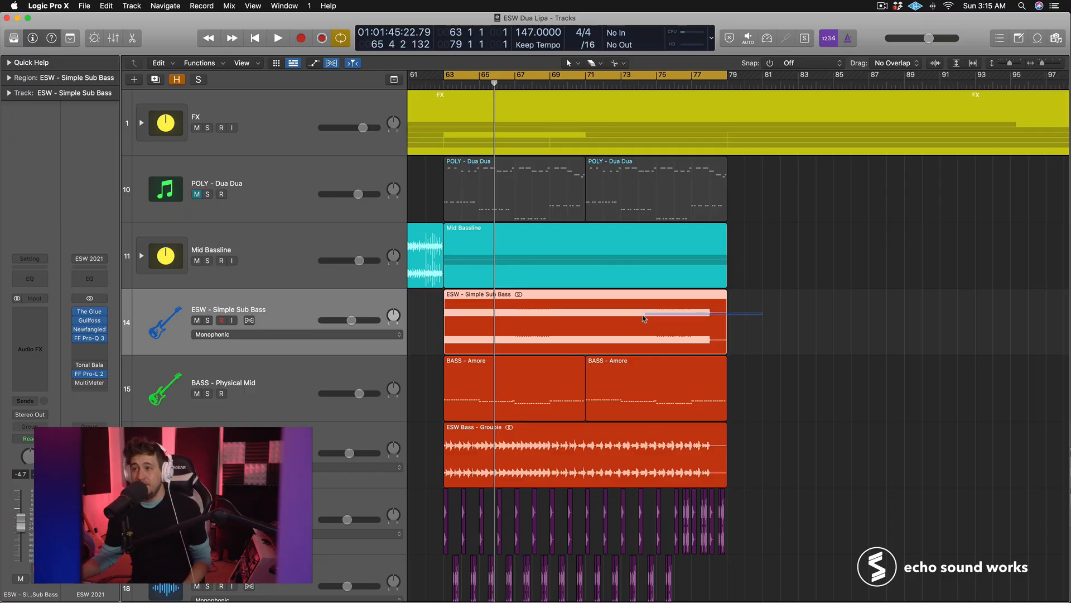
key(ctrl+s)
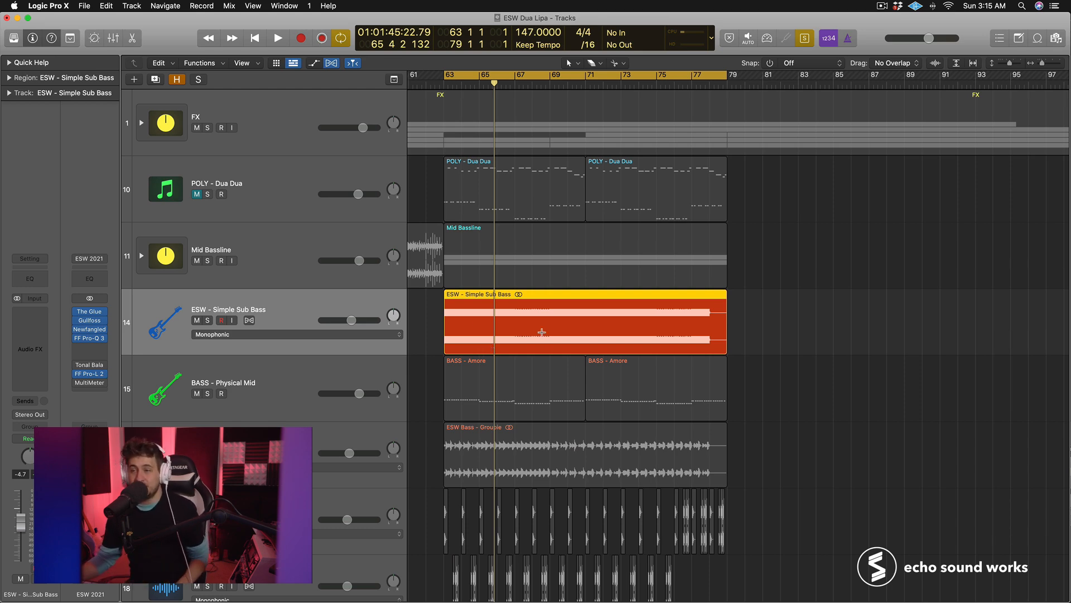
key(space)
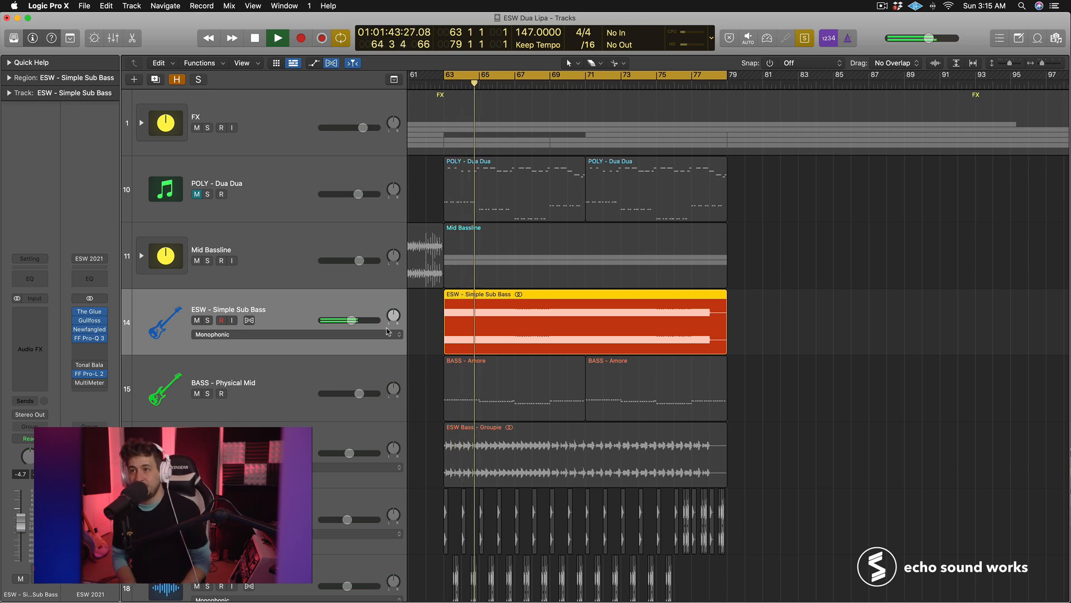
key(space)
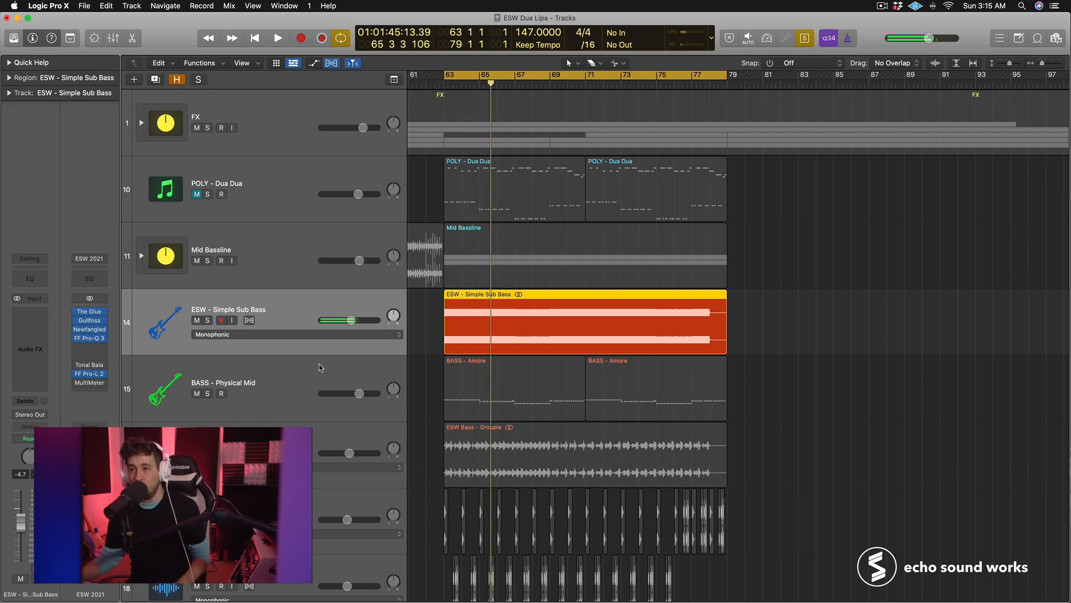
Step: Select the BASS - Physical Mid track, solo its regions and display its Serum patch
click(320, 367)
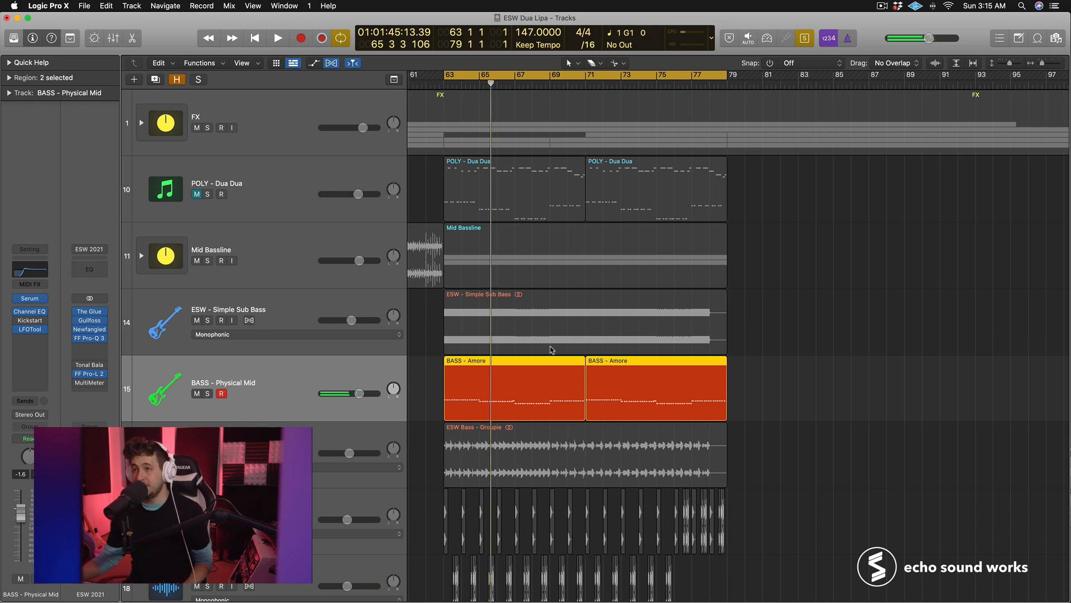
key(ctrl+s)
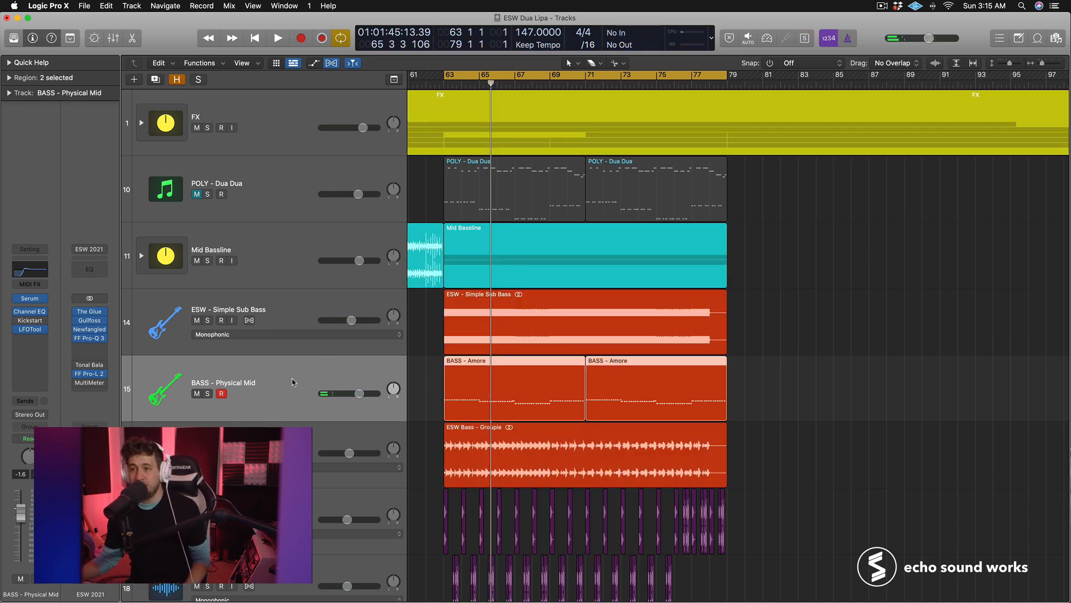
key(ctrl+s)
click(27, 300)
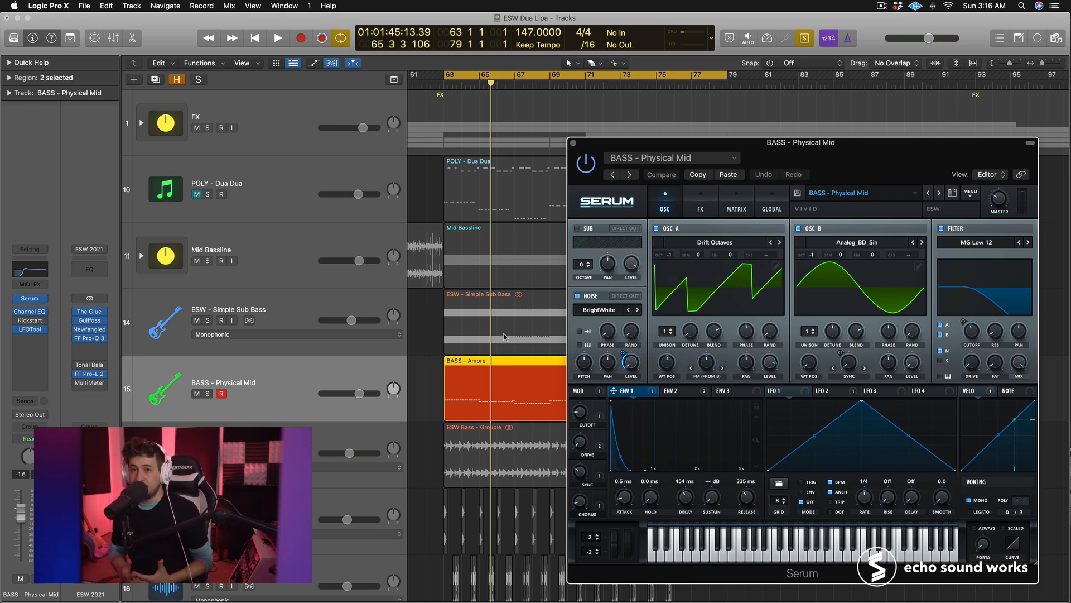
Step: Audition the Mid Bassline region on its own in solo
click(518, 244)
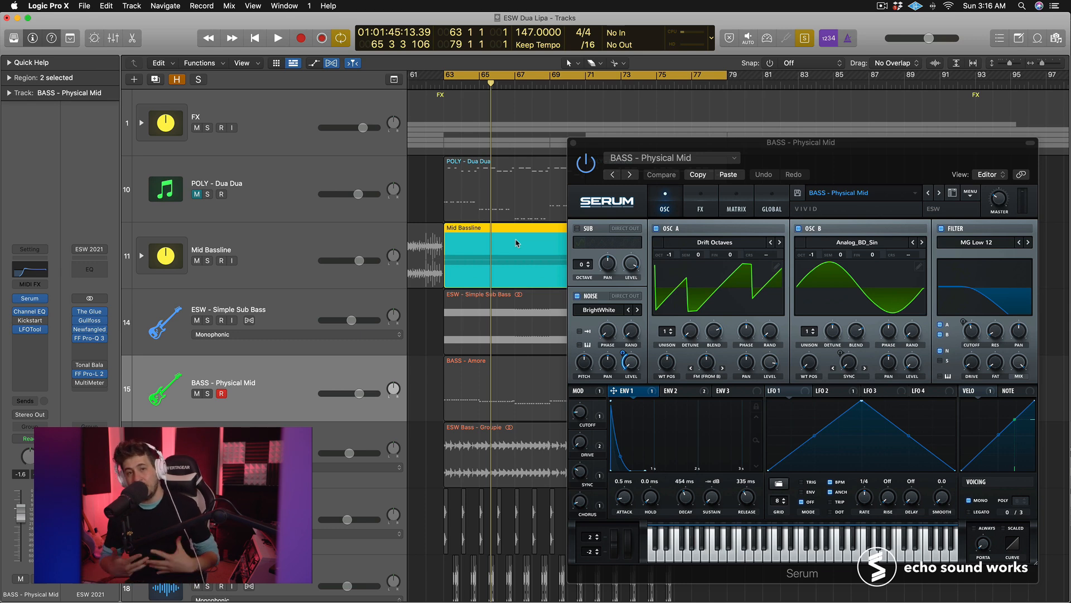
key(space)
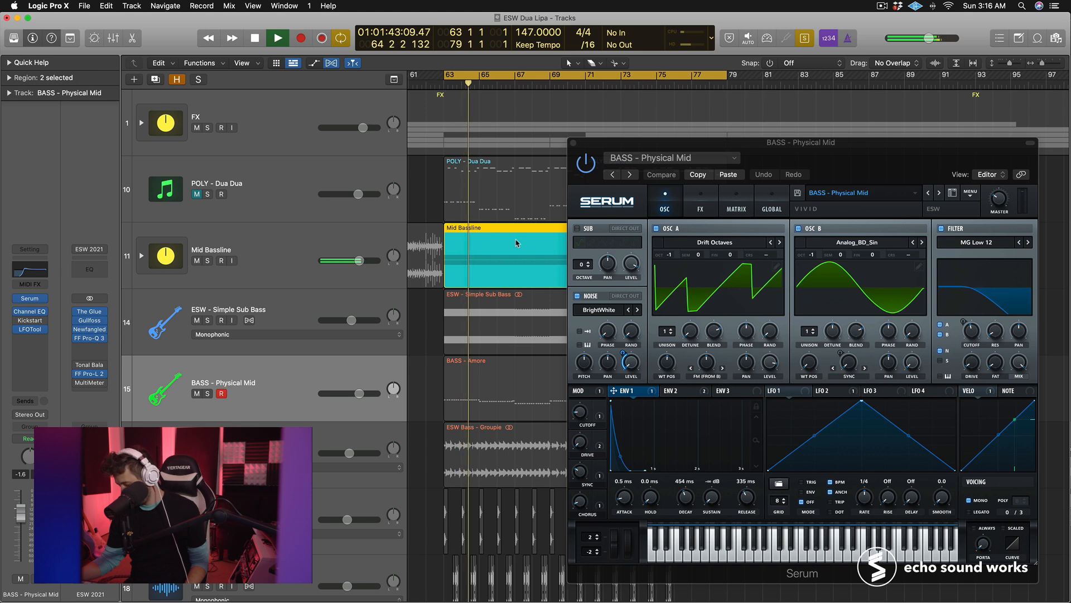
key(space)
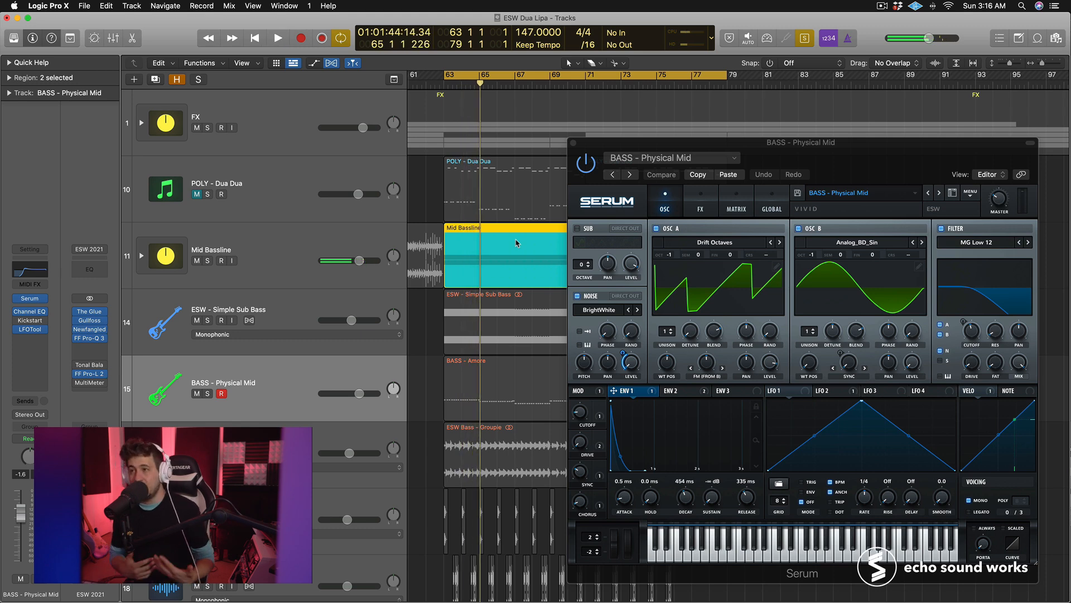
Step: Add the BASS - Amore, ESW - Simple Sub Bass and Mid Bassline regions to the soloed selection and play them together
click(490, 377)
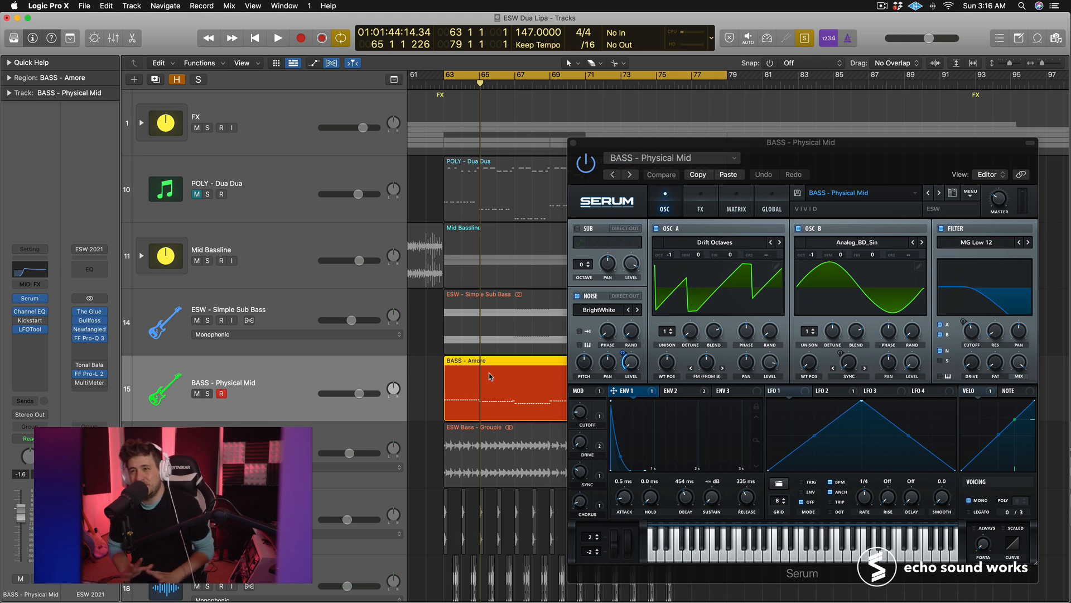
shift+click(533, 305)
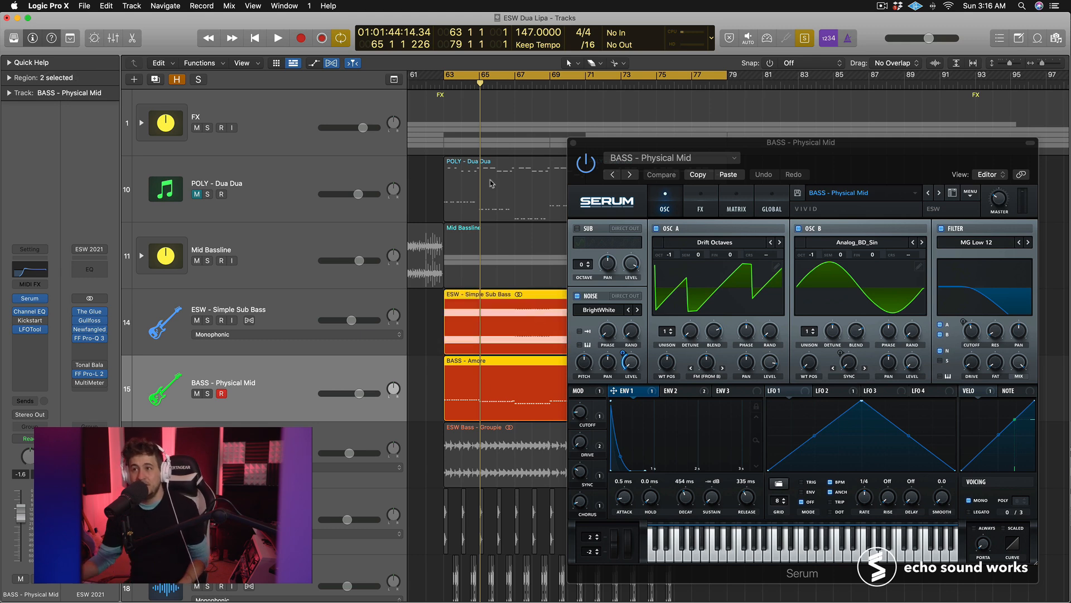
shift+click(502, 230)
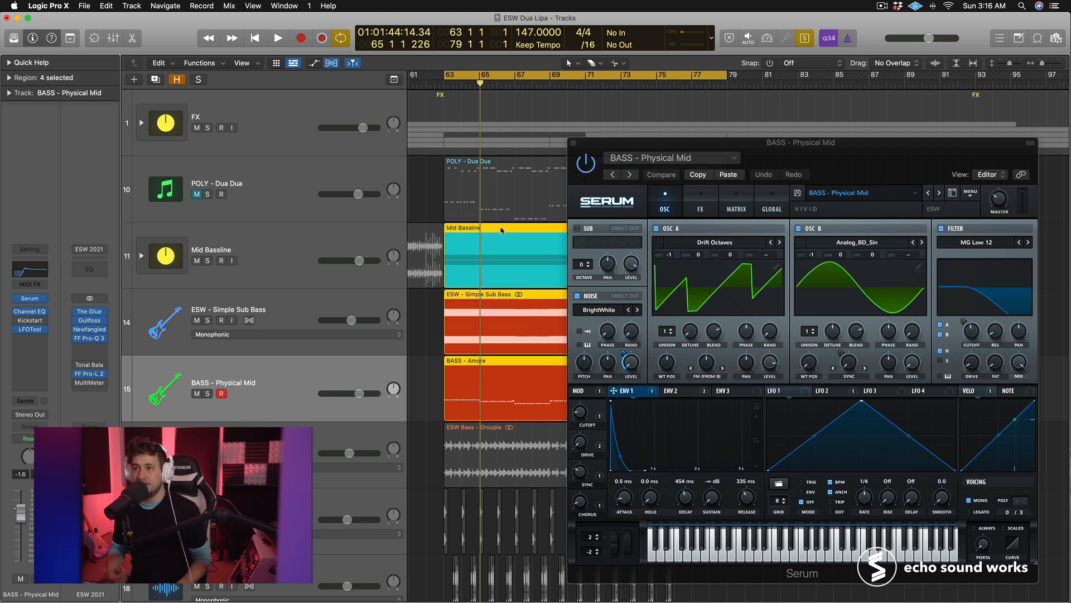
key(shift+space)
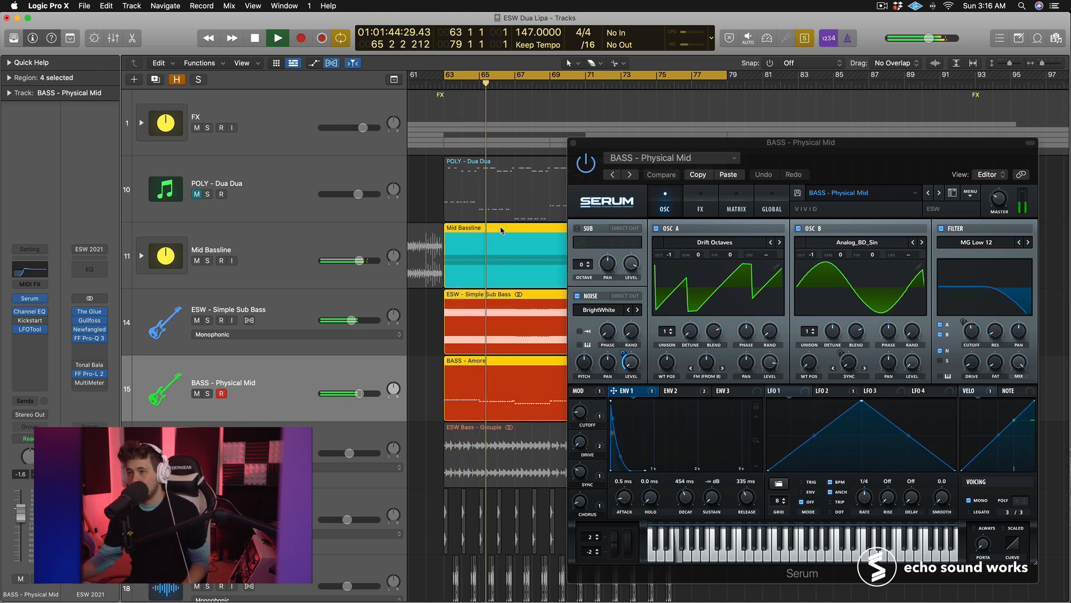
key(space)
Step: Select the ESW Bass - Groupie region, turn solo off and play the arrangement with the Serum window hidden
click(484, 444)
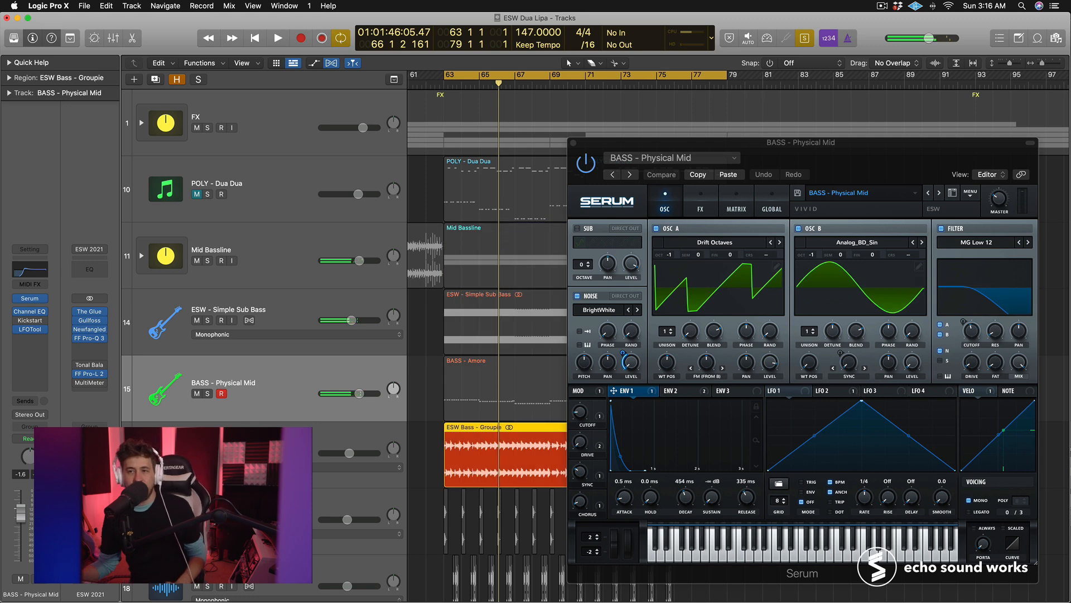
key(super+a)
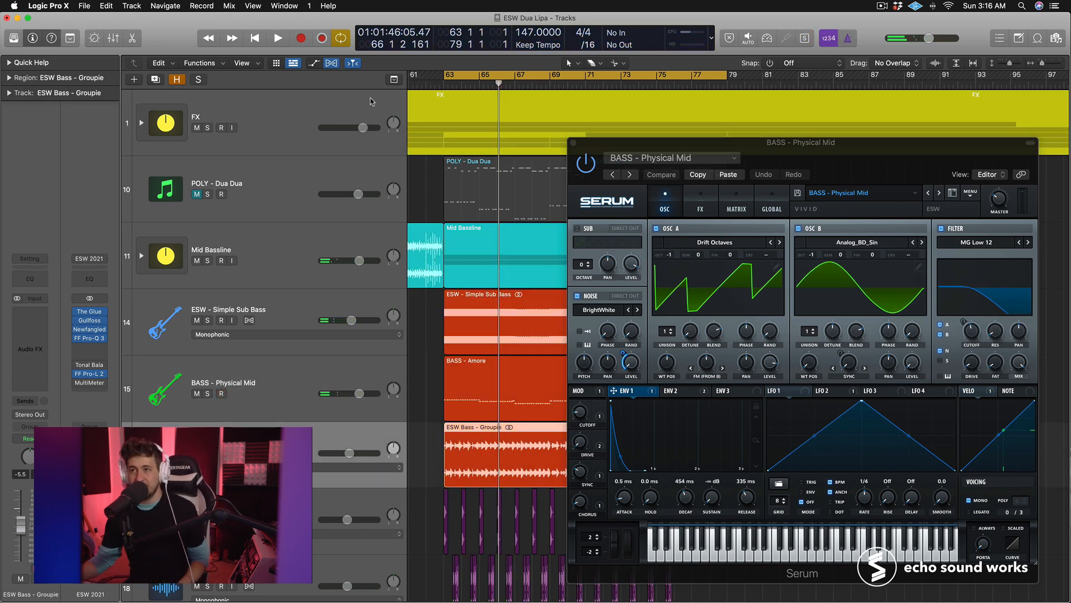
key(v)
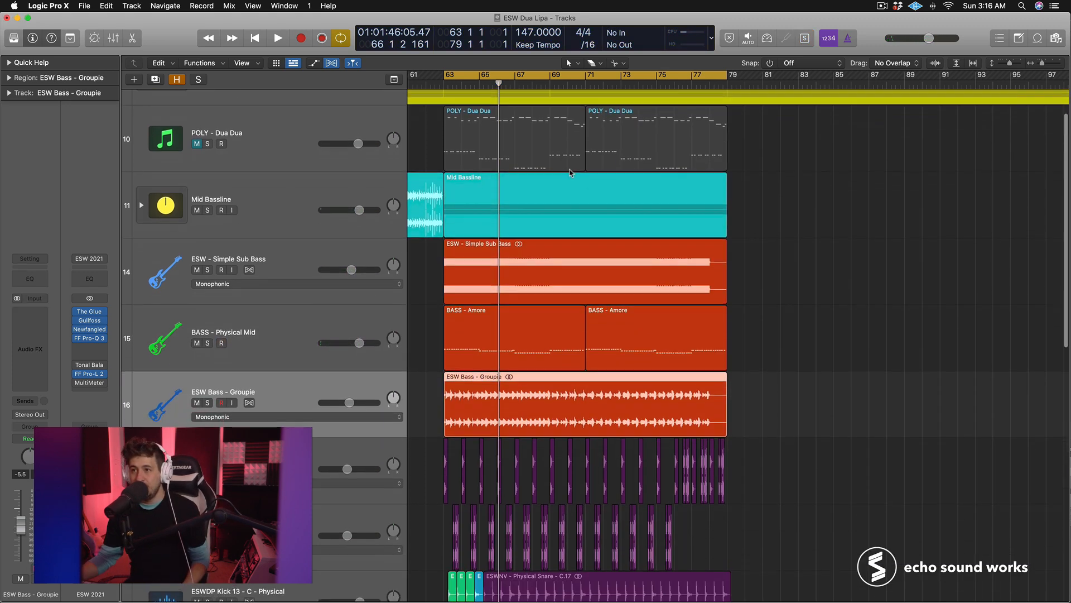
scroll(514, 218, down, 2)
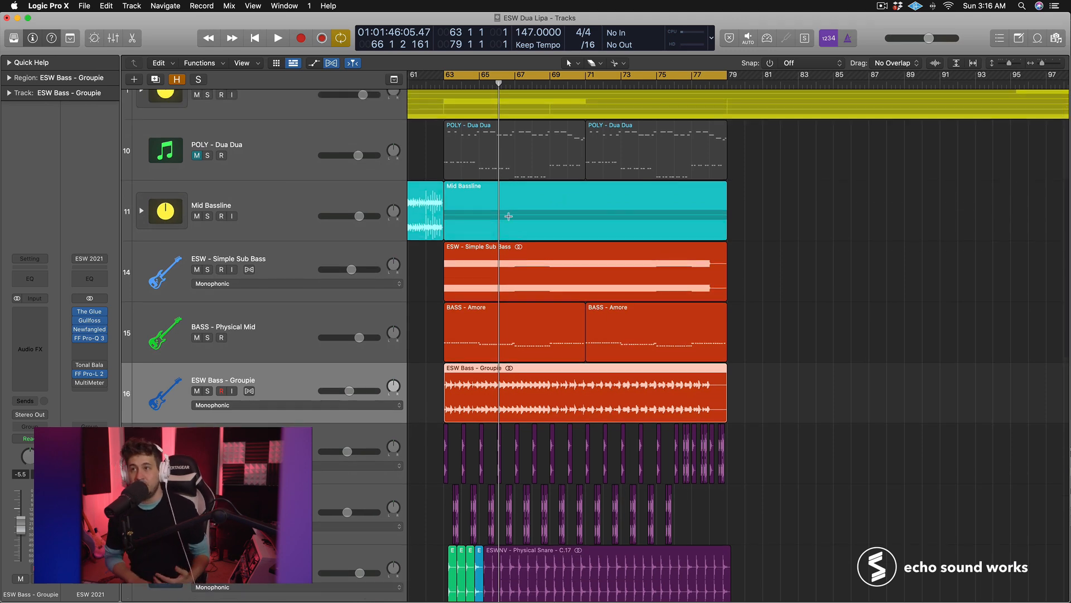
key(space)
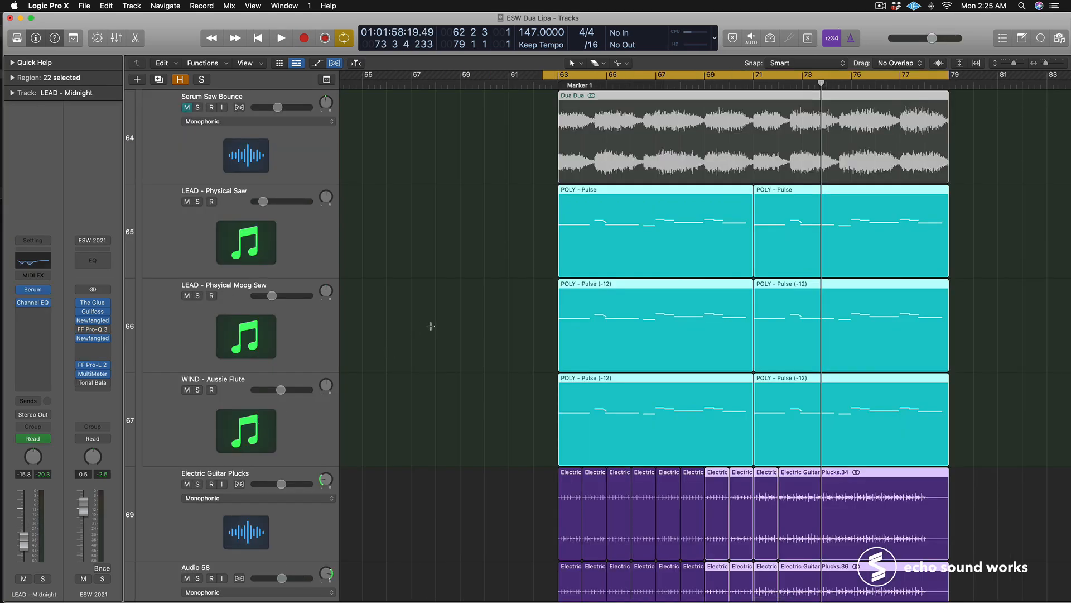
Step: Select the regions of LEAD - Physical Saw and LEAD - Phsyical Moog Saw and audition them together in solo
scroll(430, 326, down, 5)
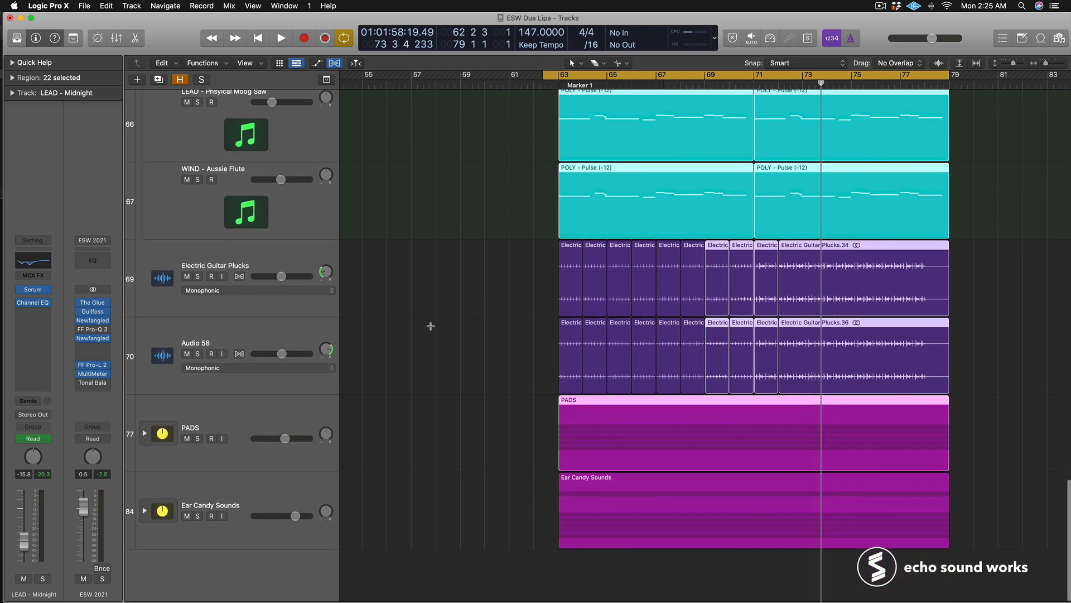
scroll(507, 306, up, 5)
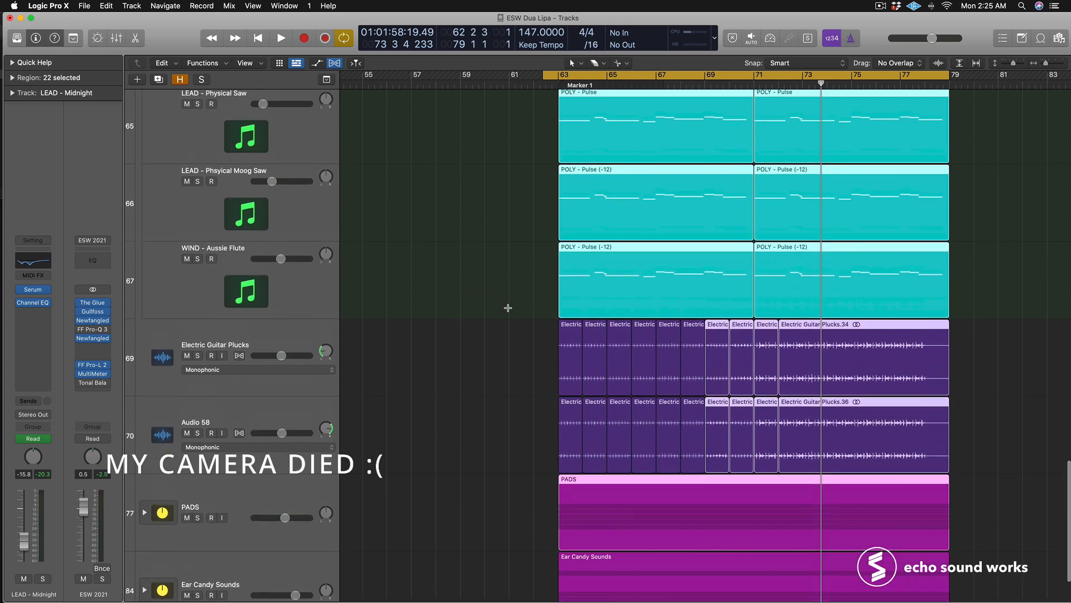
drag(1029, 410, 518, 176)
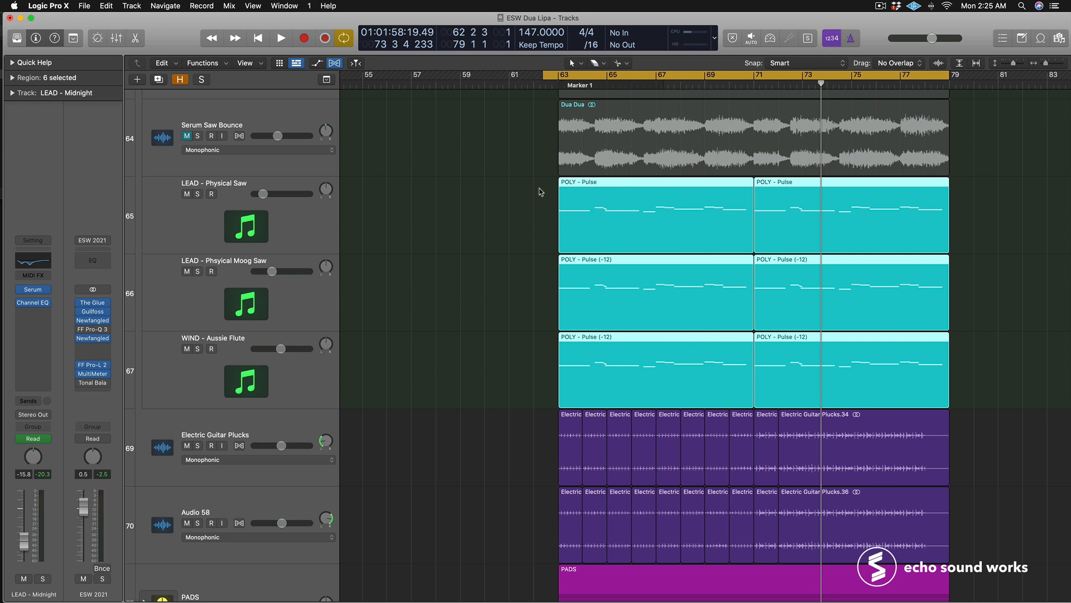
click(334, 222)
drag(513, 201, 1024, 313)
key(ctrl+s)
key(shift+space)
key(space)
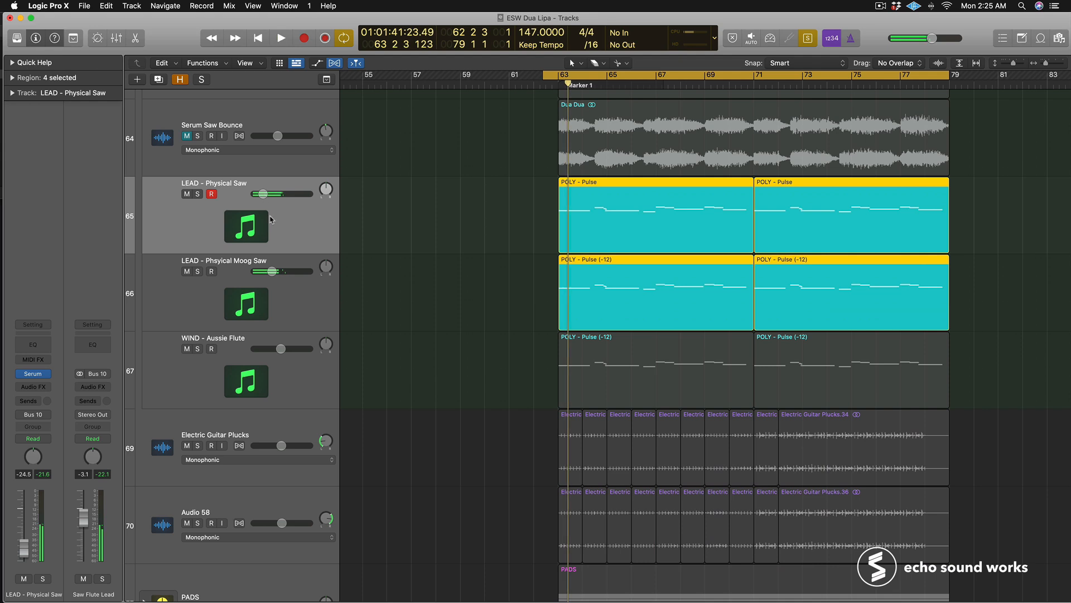
Step: Raise both saw lead tracks together, to -12.6 dB for LEAD - Physical Saw and -1.3 dB for the Moog saw, and replay them
shift+click(295, 296)
drag(271, 272, 292, 278)
key(space)
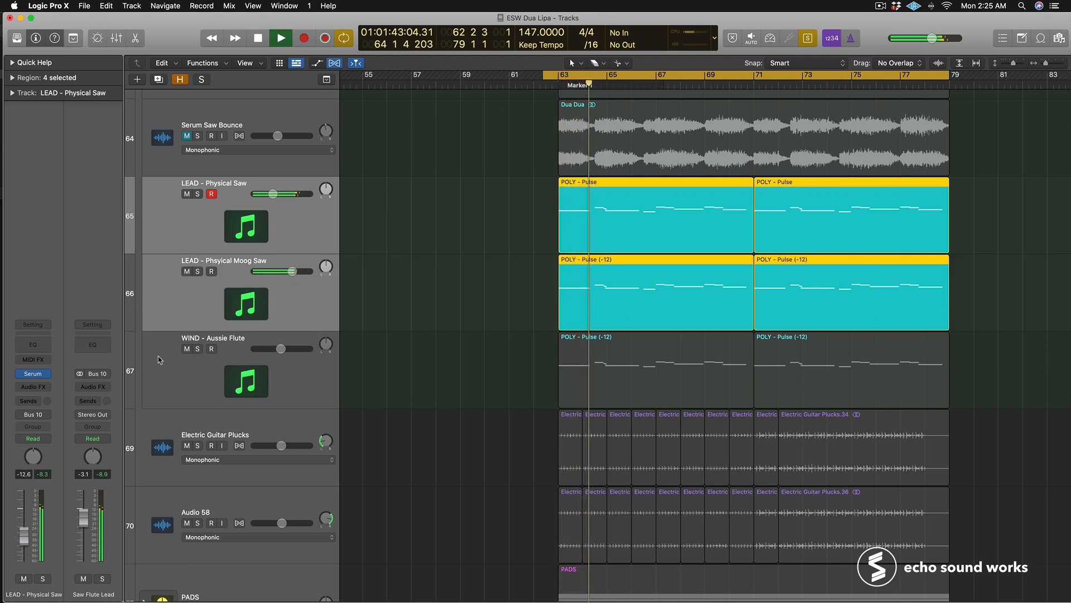
key(space)
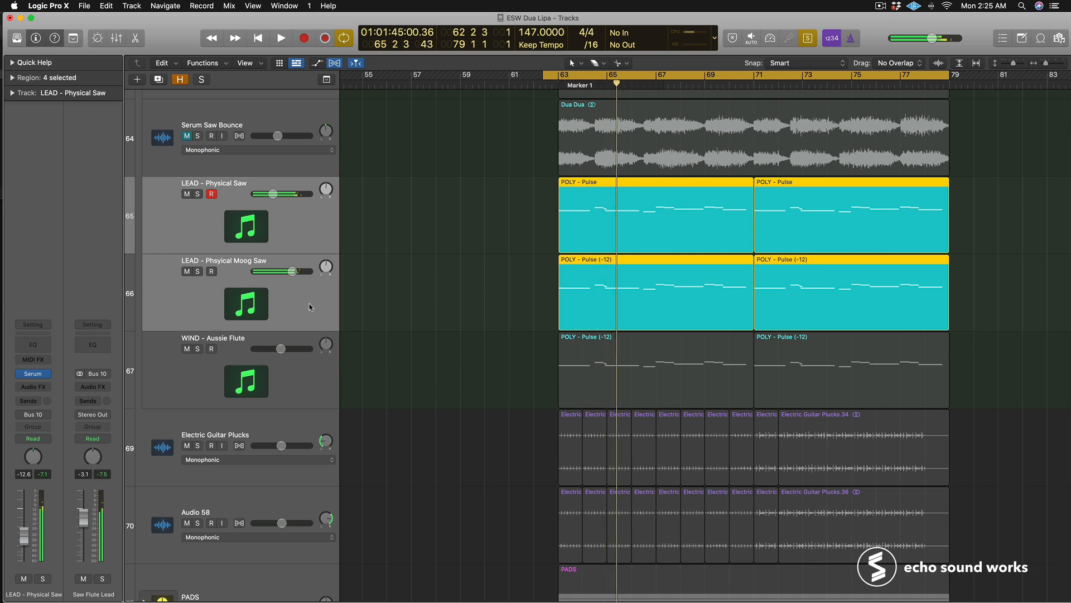
Step: Play LEAD - Phsyical Moog Saw alone while examining its Serum patch, and close the plug-in window
click(304, 313)
key(space)
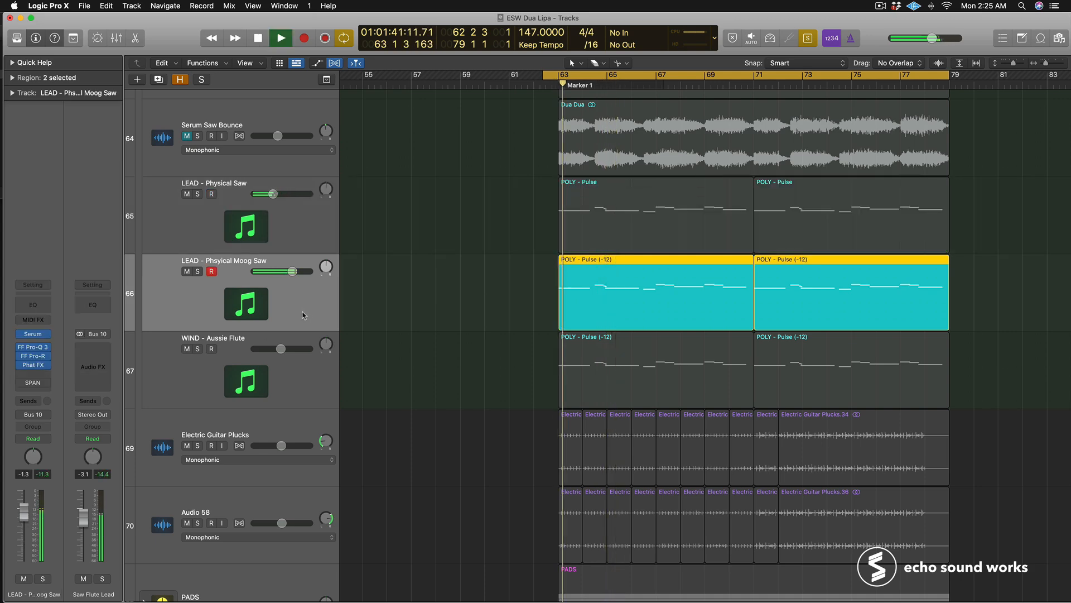
click(34, 335)
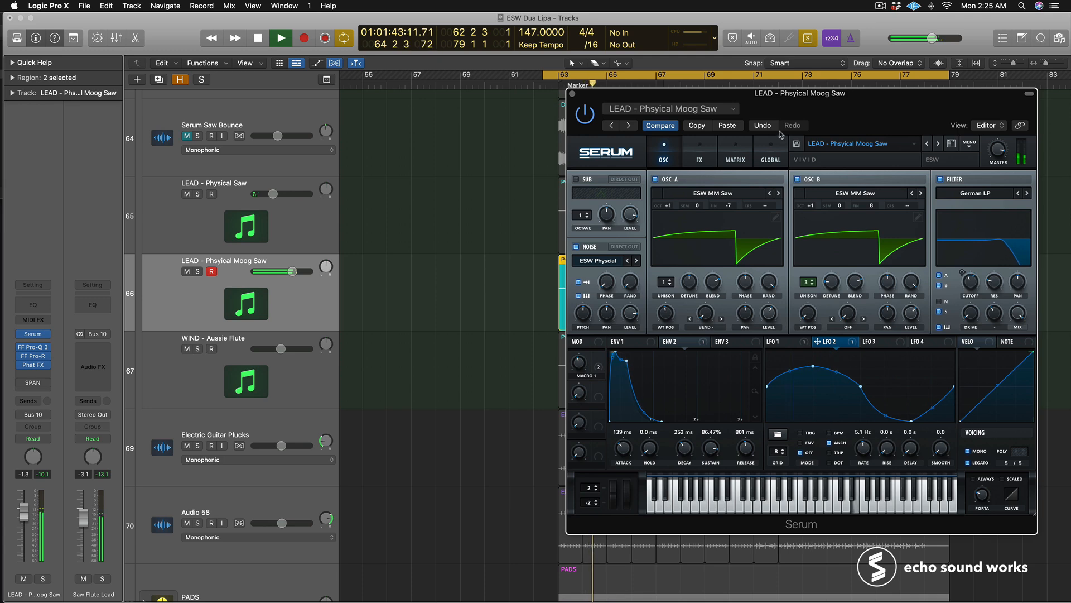
key(space)
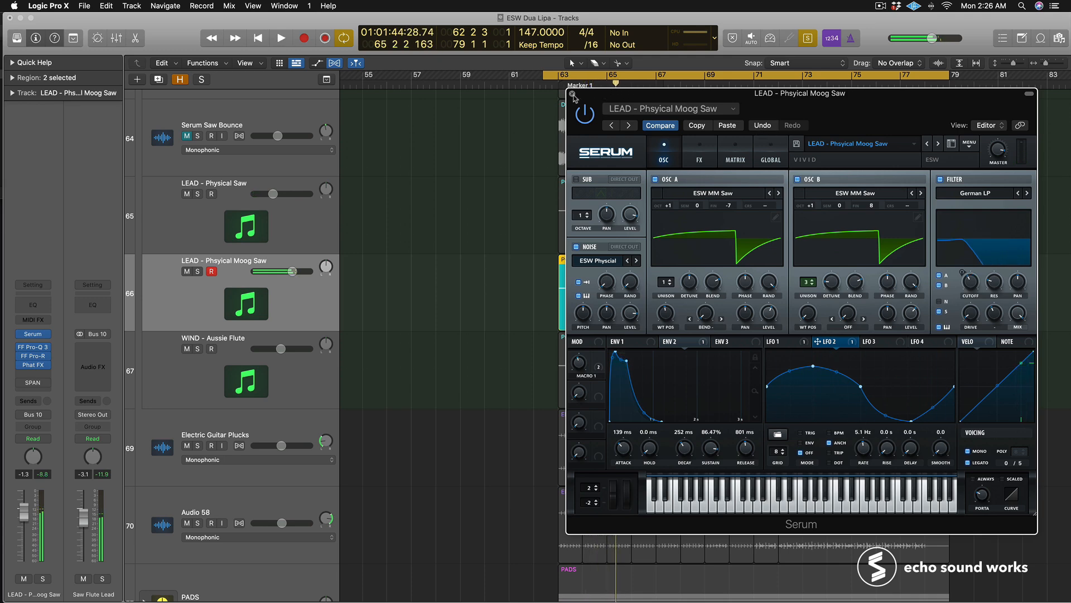
click(572, 94)
Step: Play LEAD - Physical Saw alone while examining its Serum patch, close the plug-in window and reselect both saw leads' regions
click(320, 233)
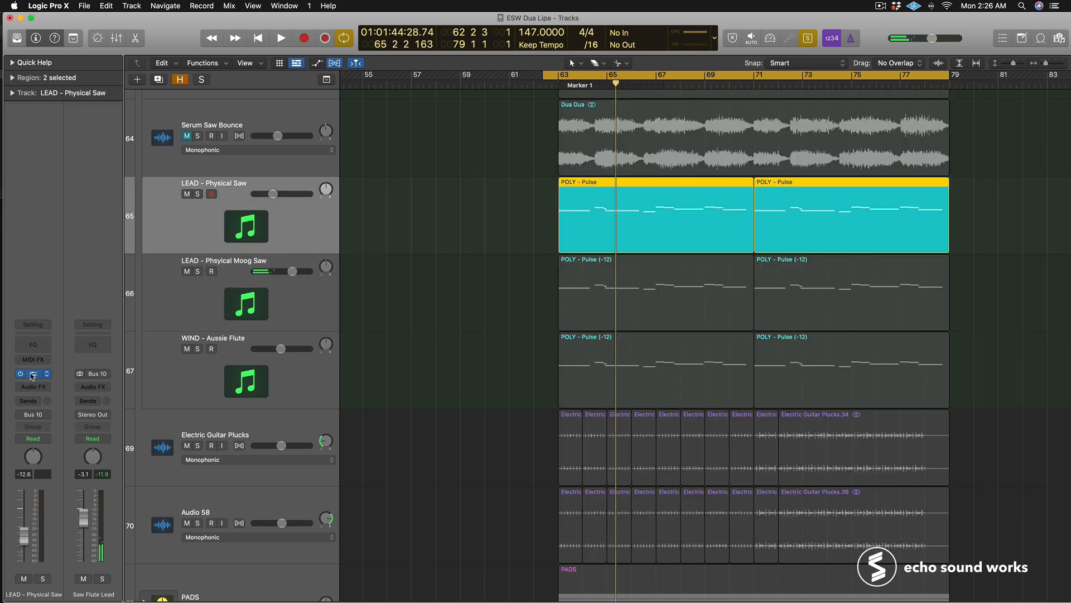
click(33, 373)
key(space)
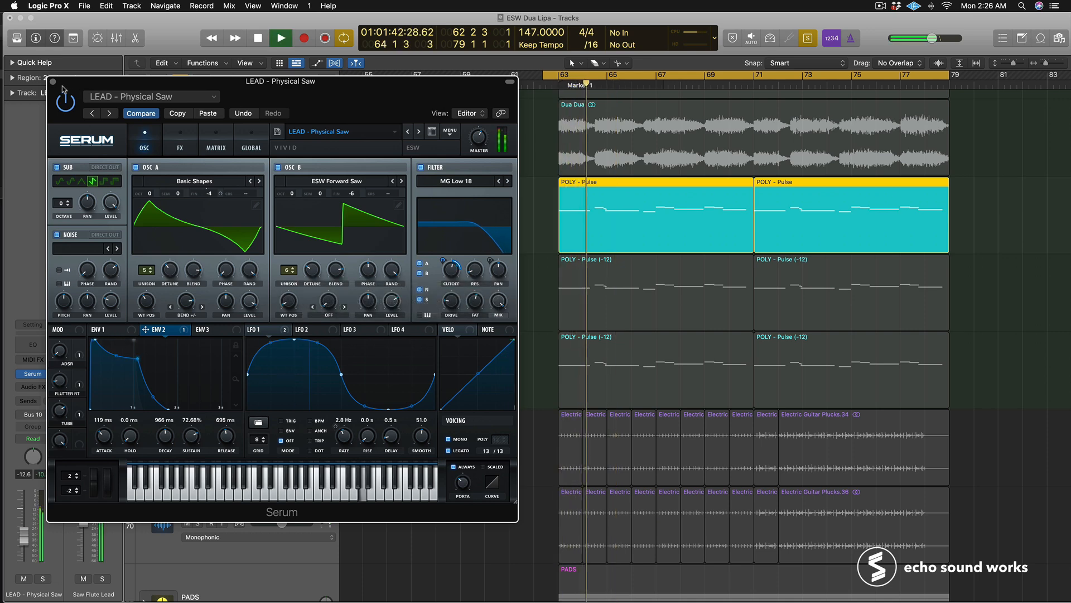
key(space)
key(super+w)
click(533, 226)
drag(506, 210, 977, 312)
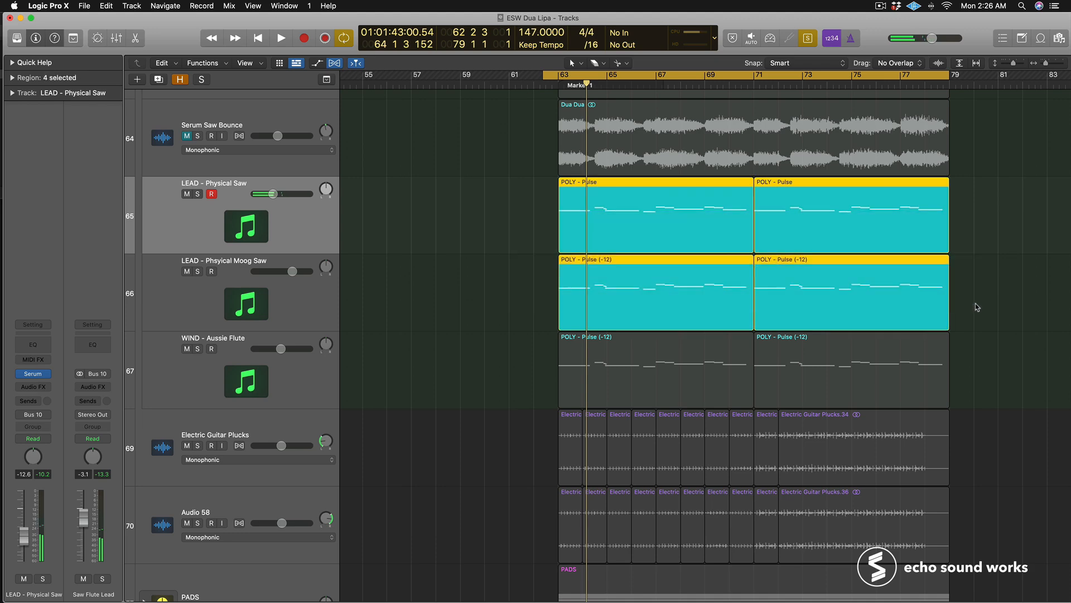
Step: Examine the Serum patch of WIND - Aussie Flute, and play the flute's regions in solo
click(645, 346)
key(shift+Right)
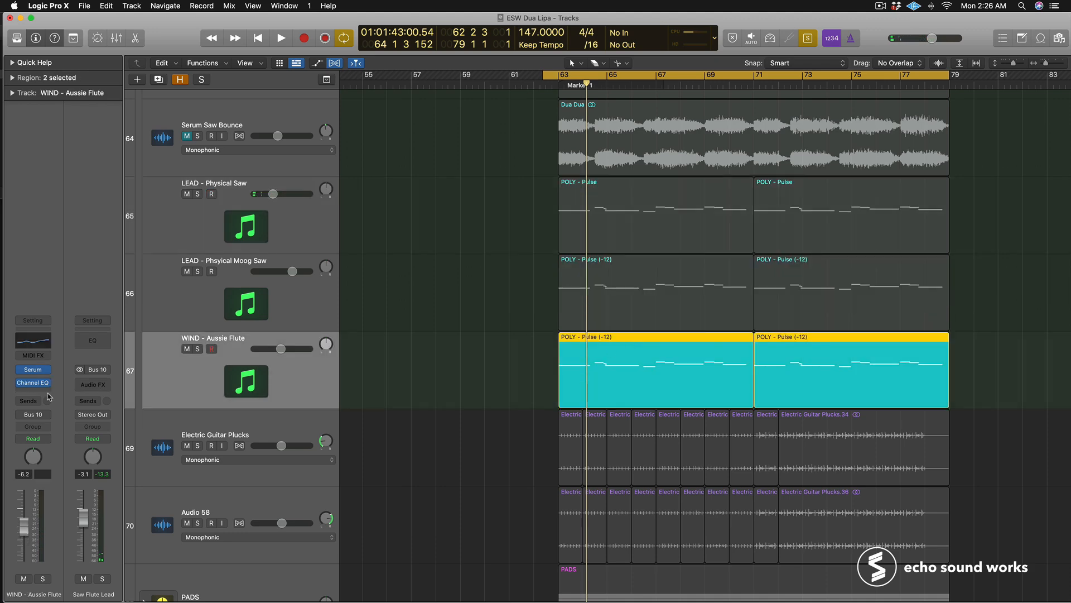
click(36, 370)
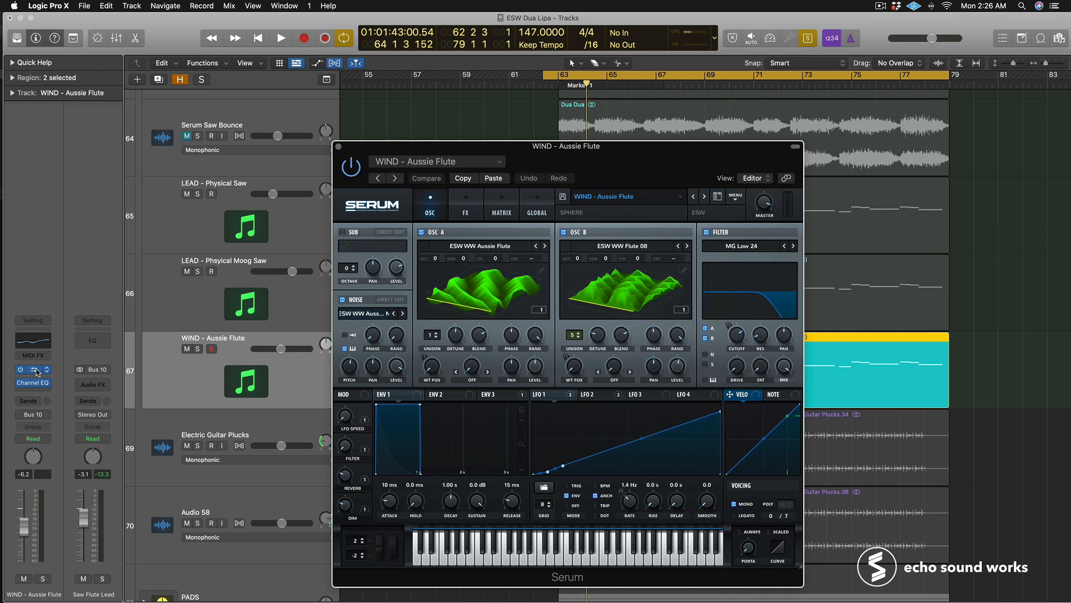
click(337, 147)
drag(549, 205, 944, 372)
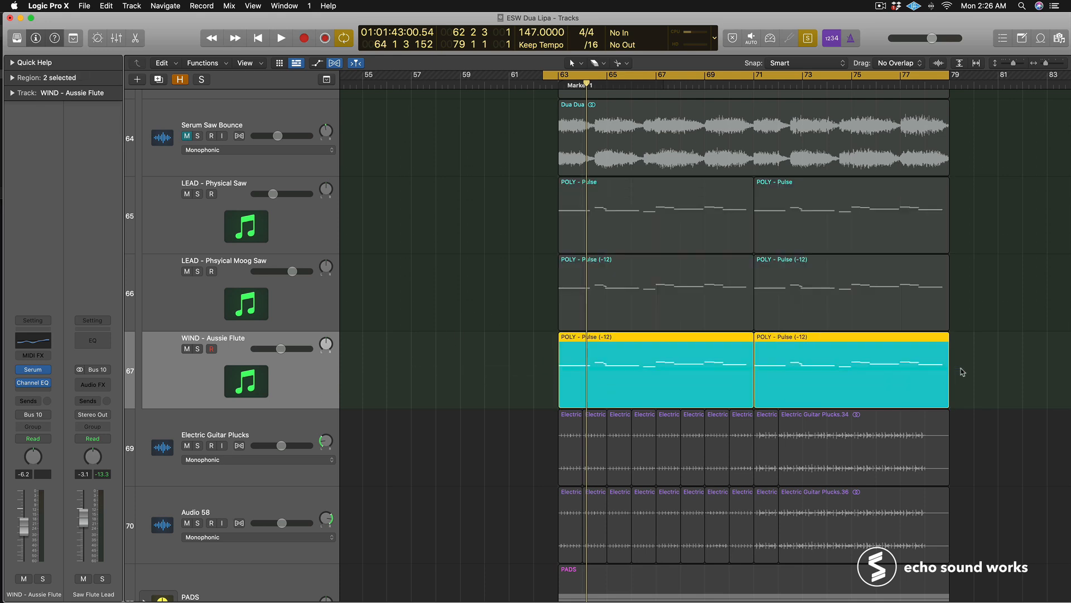
key(space)
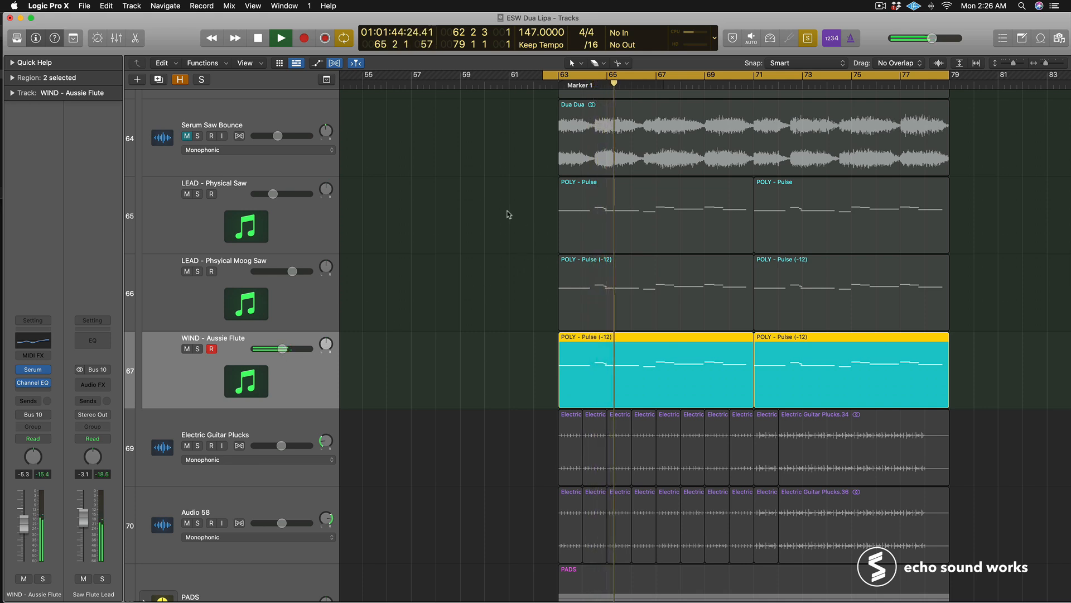
Step: Select the regions of both saw leads and WIND - Aussie Flute, and play the three layers together in solo
drag(508, 209, 1023, 408)
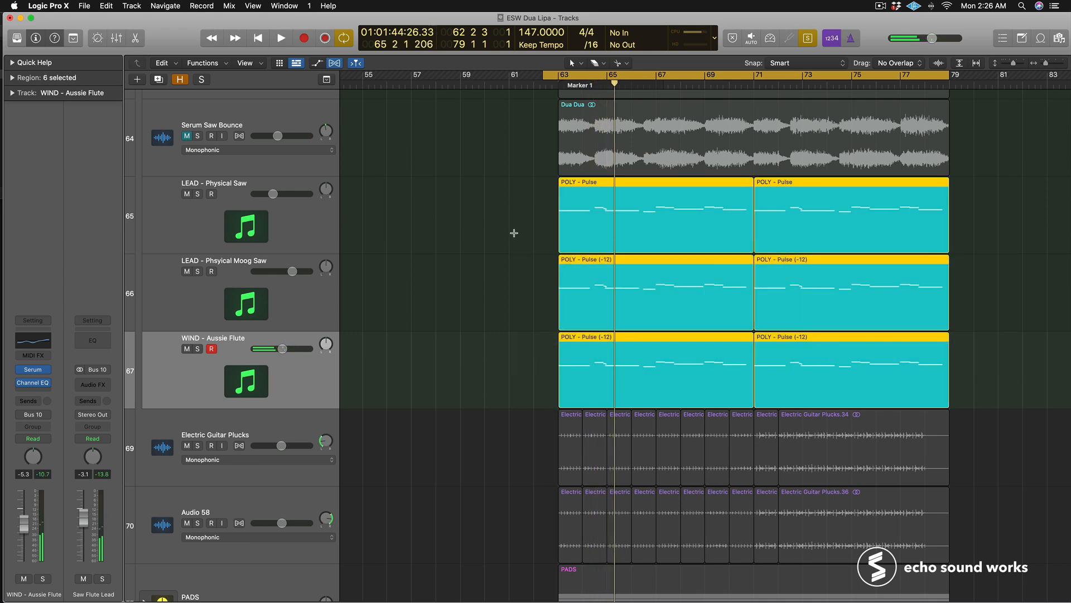
key(space)
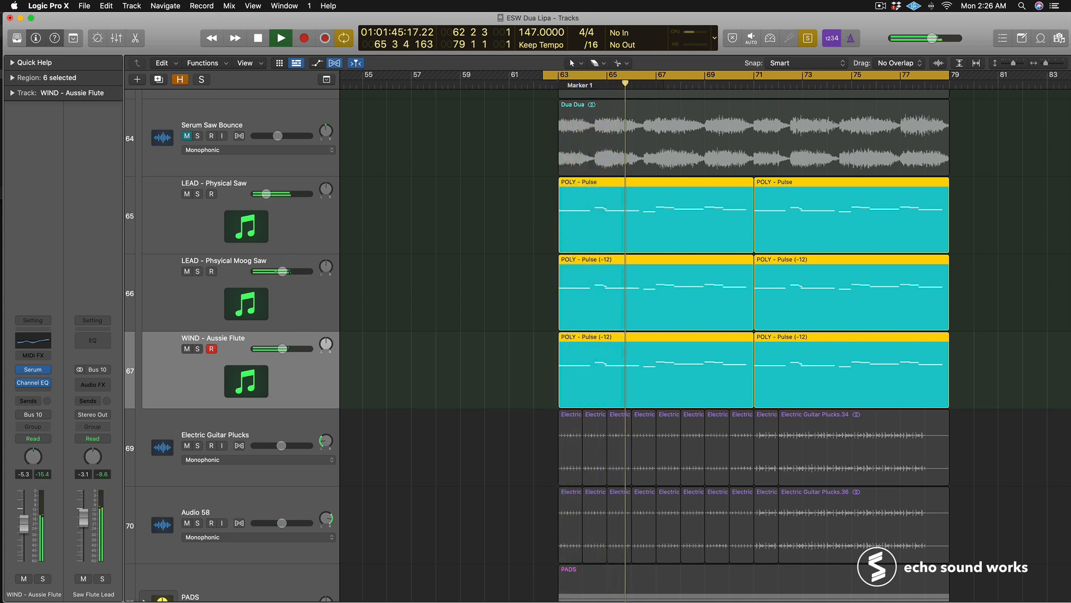
scroll(524, 291, up, 1)
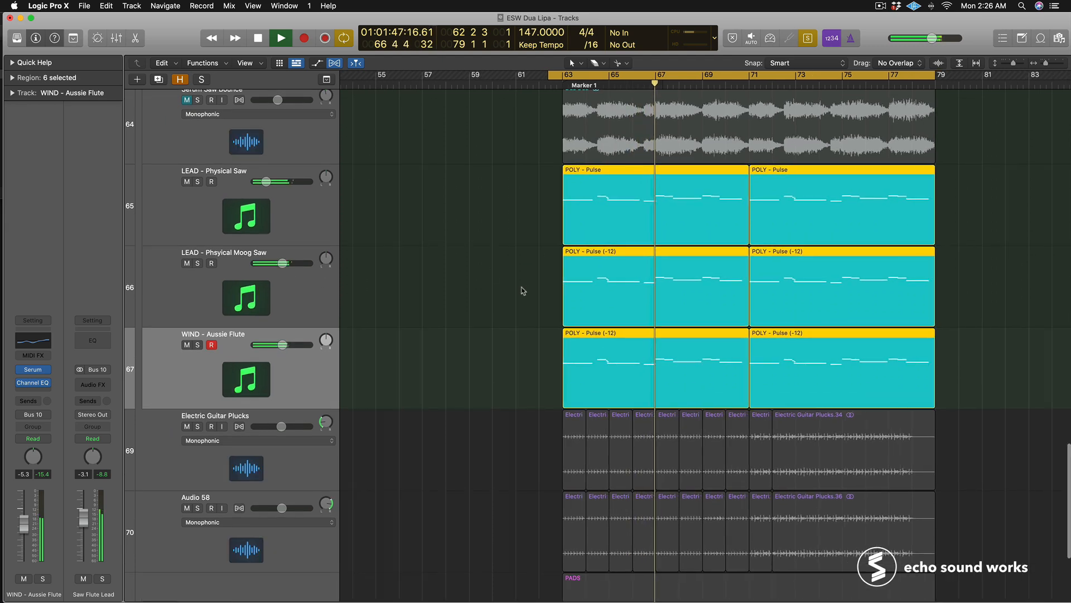
scroll(693, 287, up, 2)
key(space)
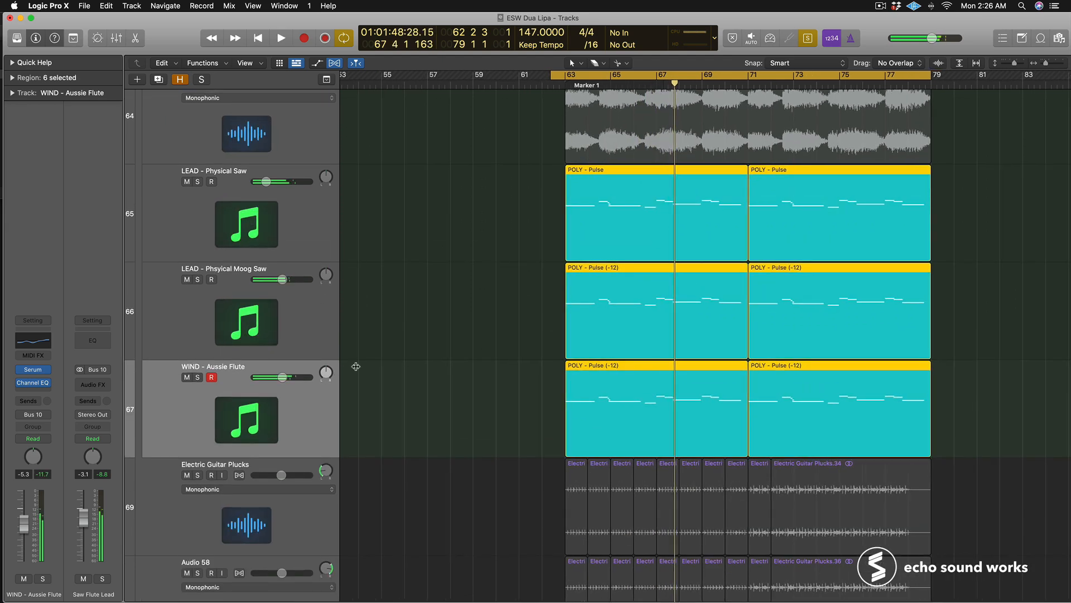
Step: Mute LEAD - Physical Saw, LEAD - Phsyical Moog Saw and WIND - Aussie Flute, unmute Serum Saw Bounce, and select the two bounced audio regions
drag(187, 182, 194, 379)
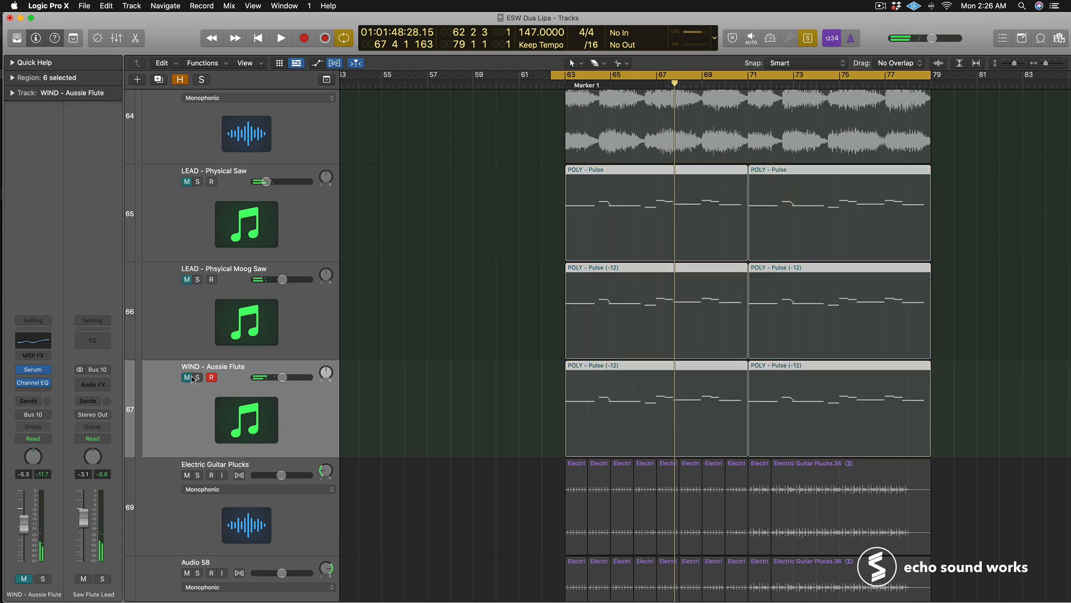
scroll(334, 286, down, 2)
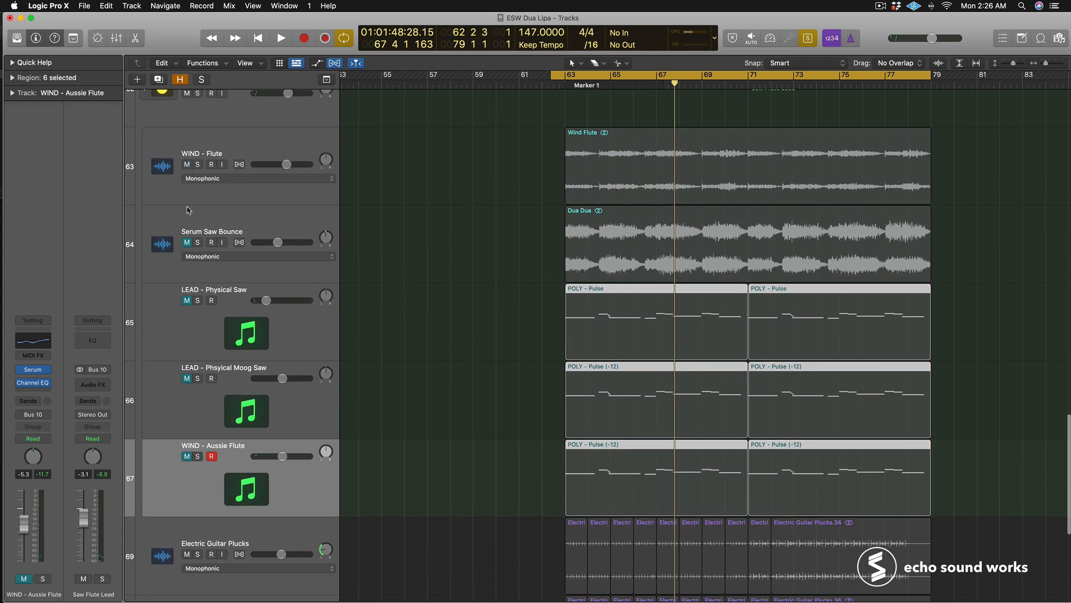
scroll(189, 197, up, 2)
drag(482, 220, 617, 285)
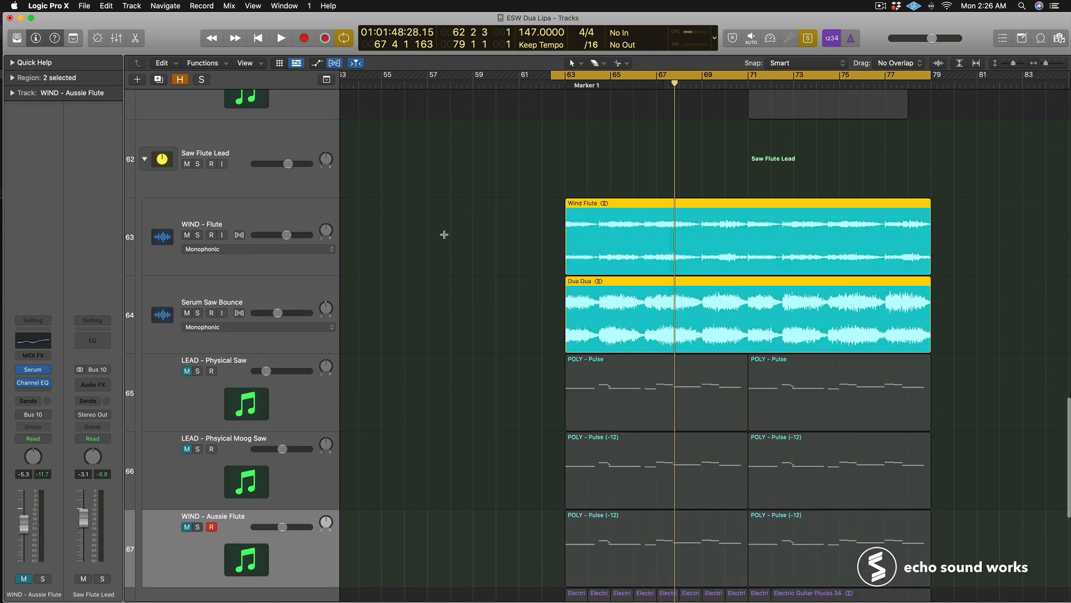
Step: Collapse the Saw Flute Lead track stack and play its combined region in solo
click(144, 159)
click(612, 185)
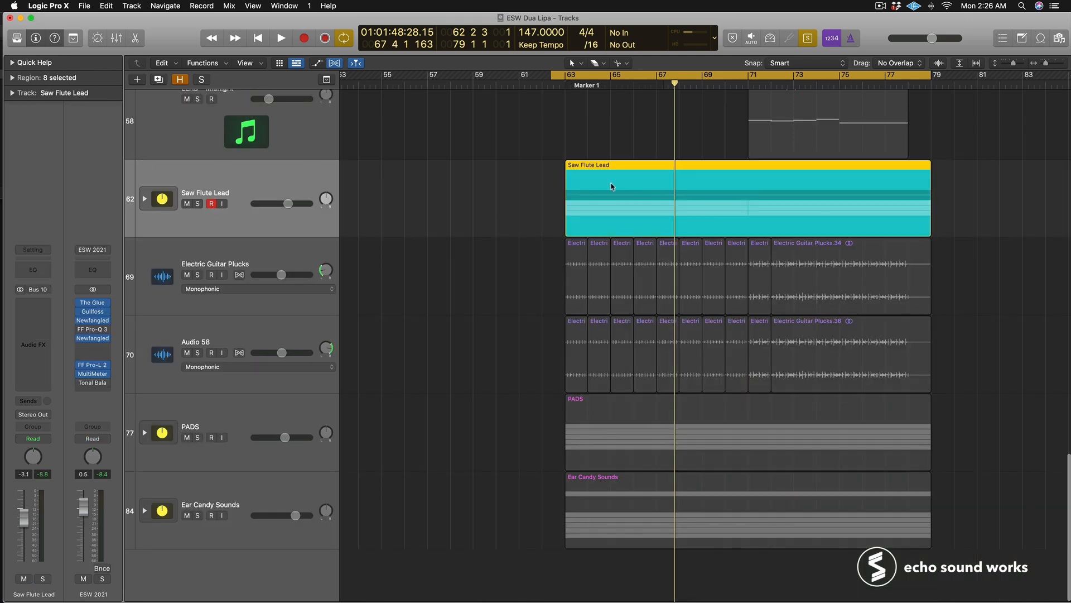
key(z)
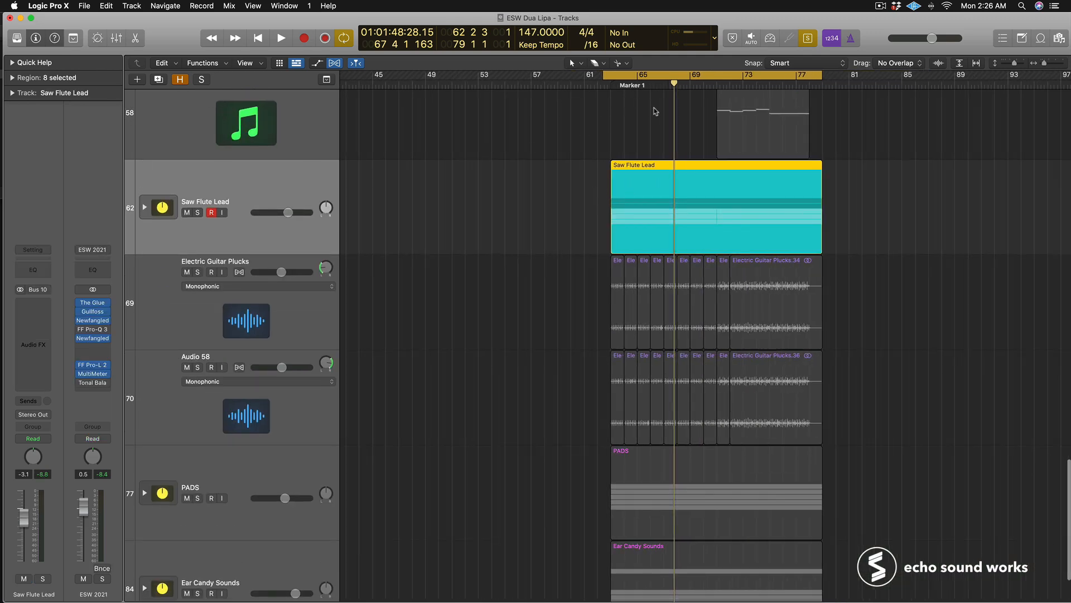
key(shift+Return)
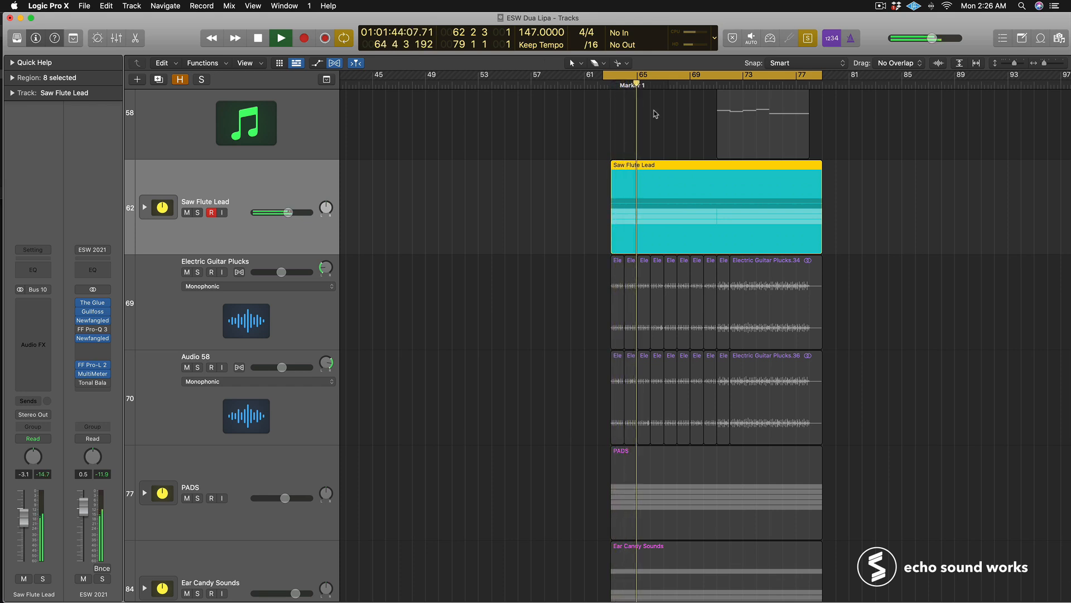
key(space)
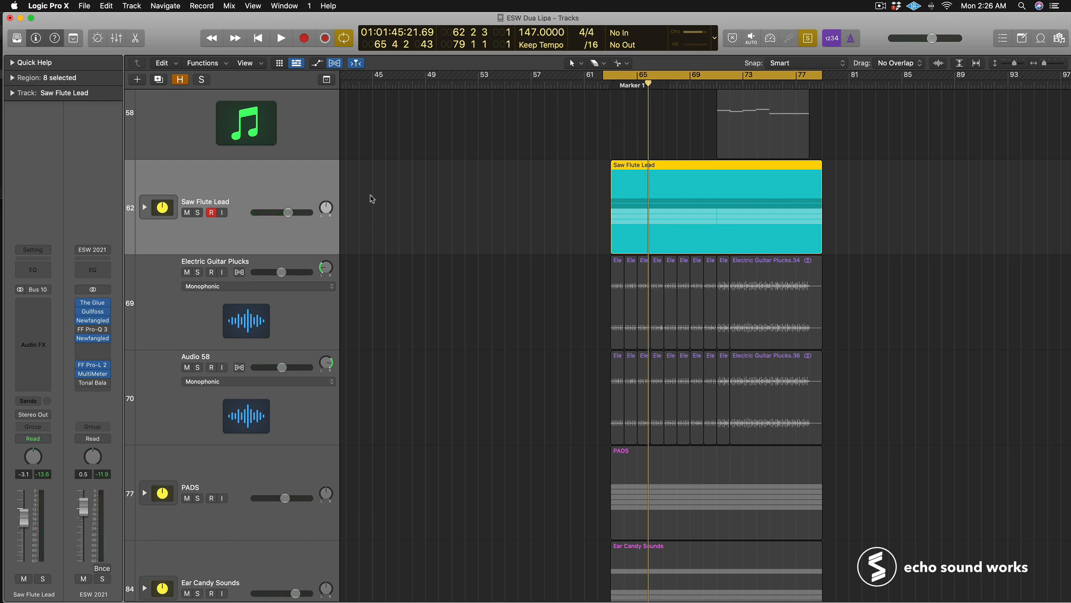
Step: Play the short guitar regions of Electric Guitar Plucks and Audio 58 together in solo, and select the Electric Guitar Plucks track
scroll(636, 190, up, 3)
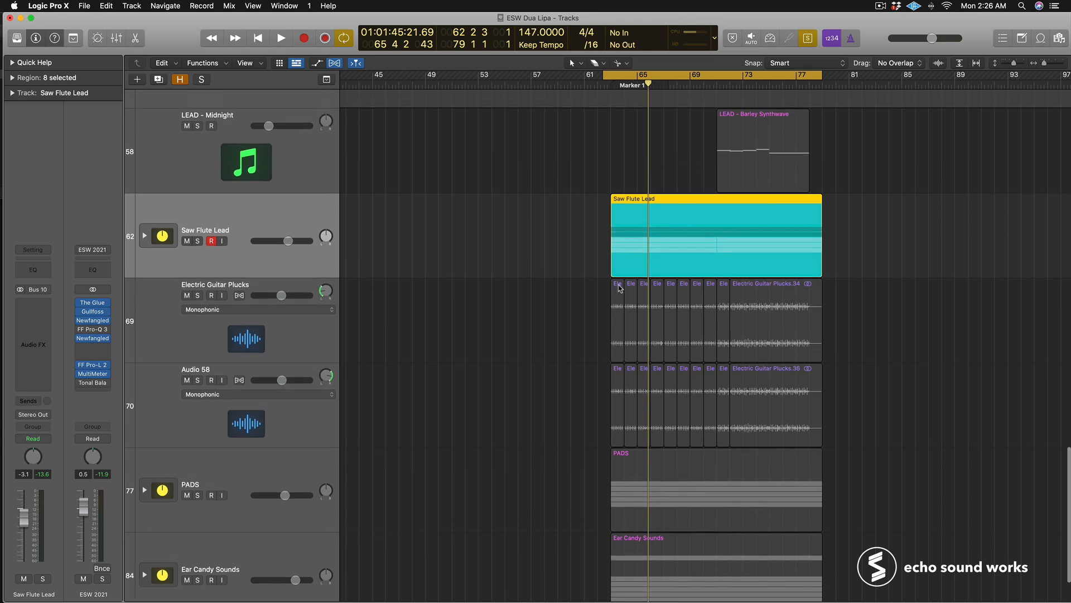
key(ctrl+s)
scroll(636, 279, down, 2)
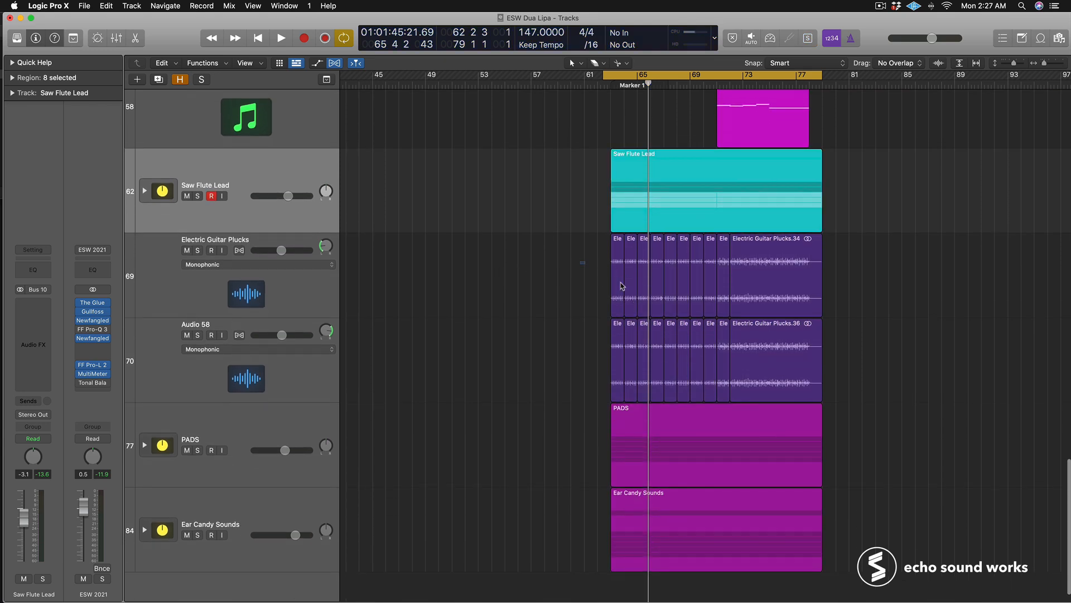
drag(580, 258, 723, 367)
key(ctrl+s)
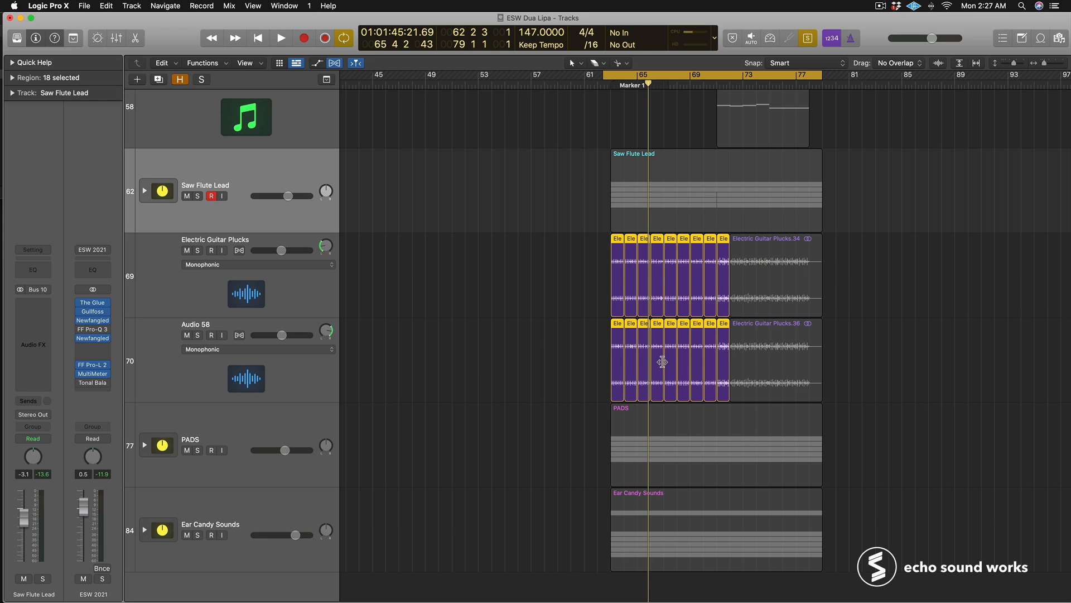
key(space)
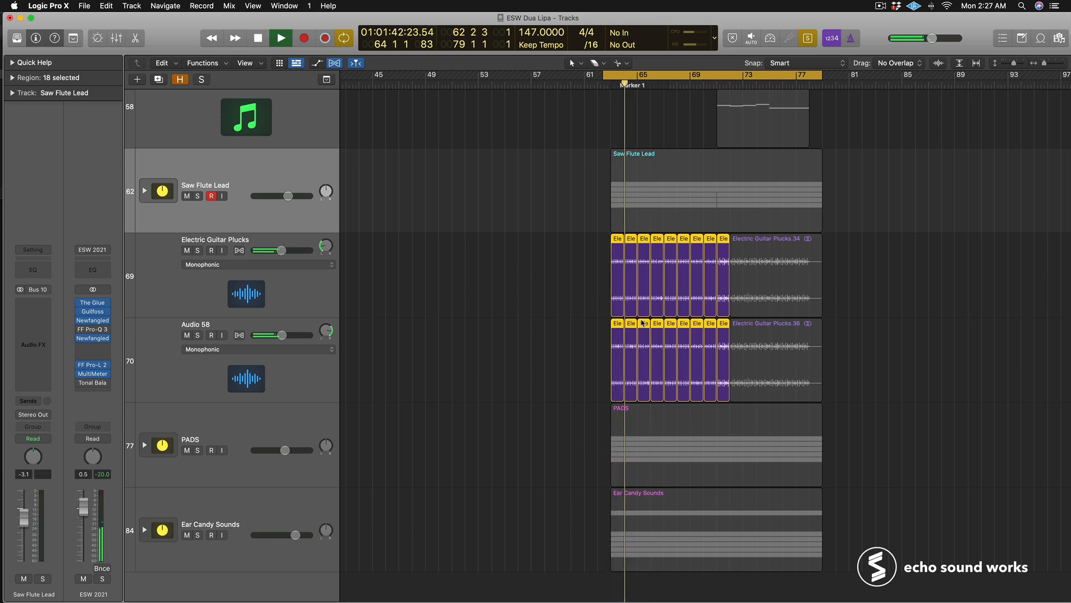
click(324, 278)
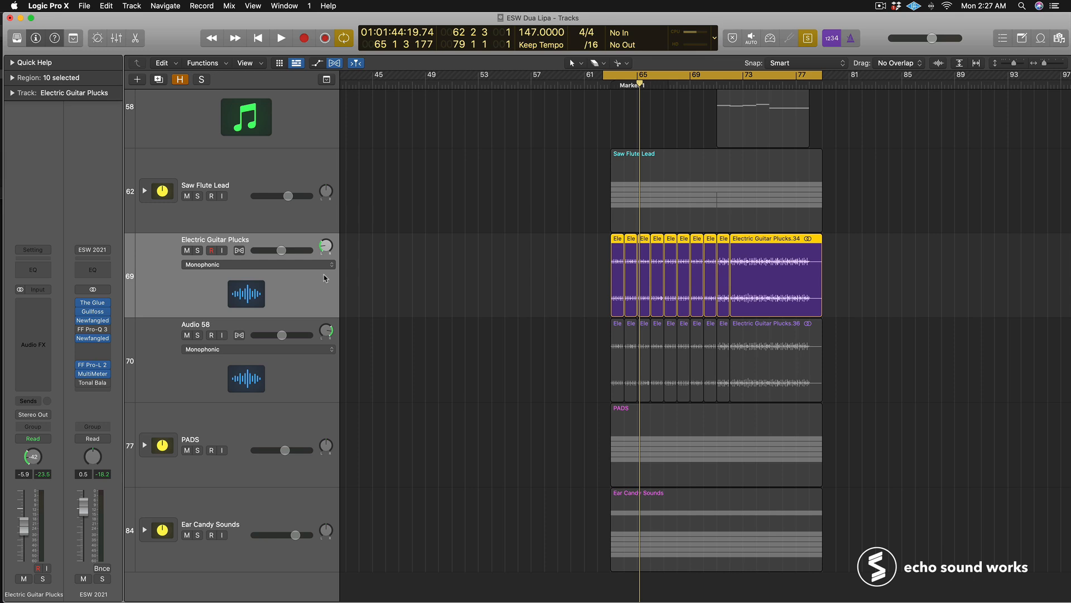
click(376, 289)
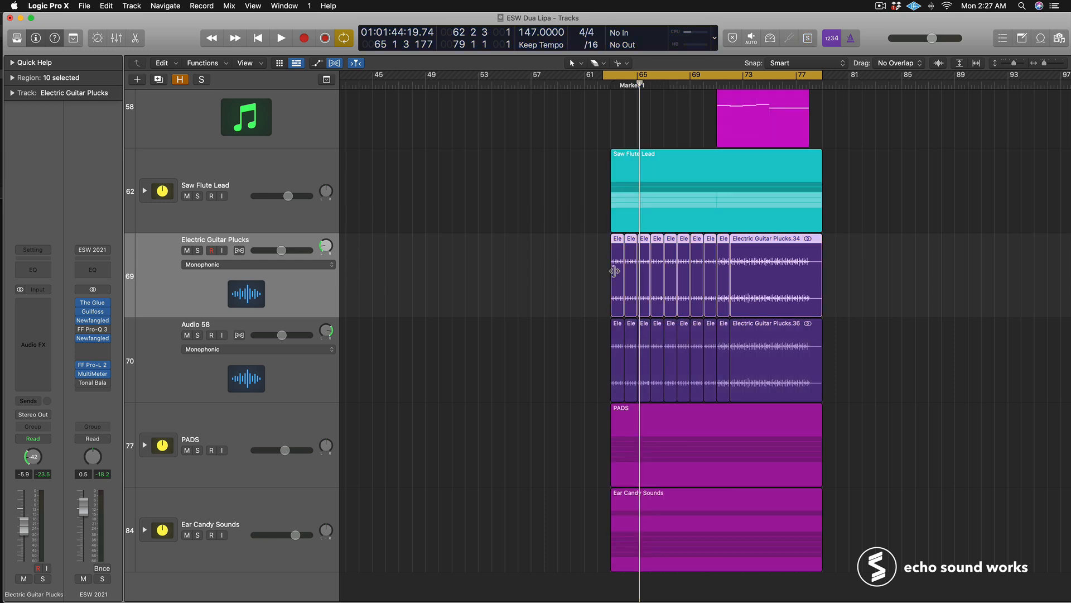
Step: Play the PADS stack in solo while looking over the tracks above it, and stop playback
click(284, 429)
key(ctrl+s)
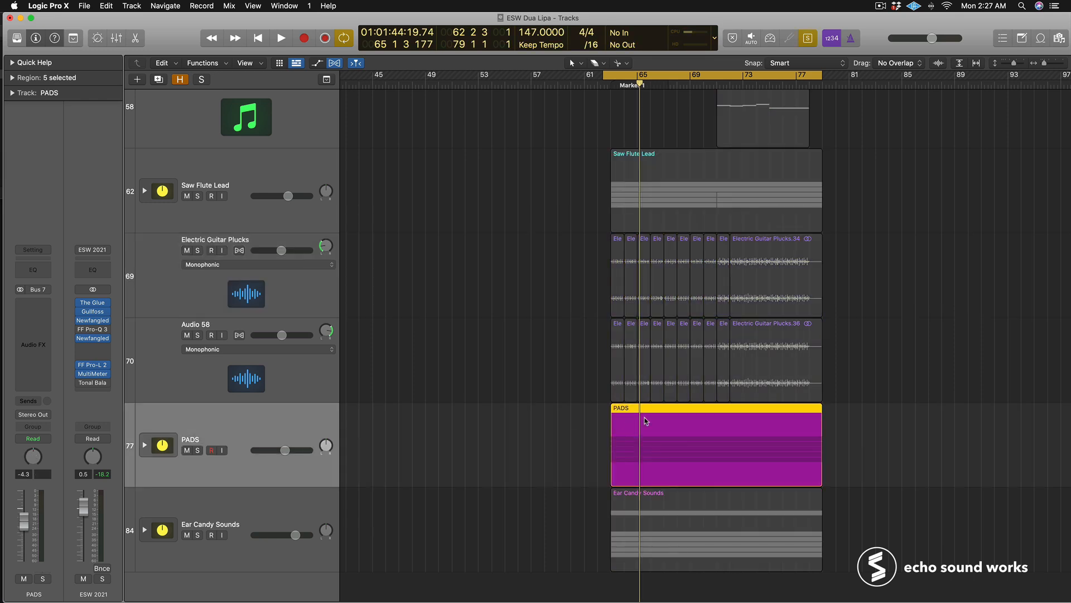
key(space)
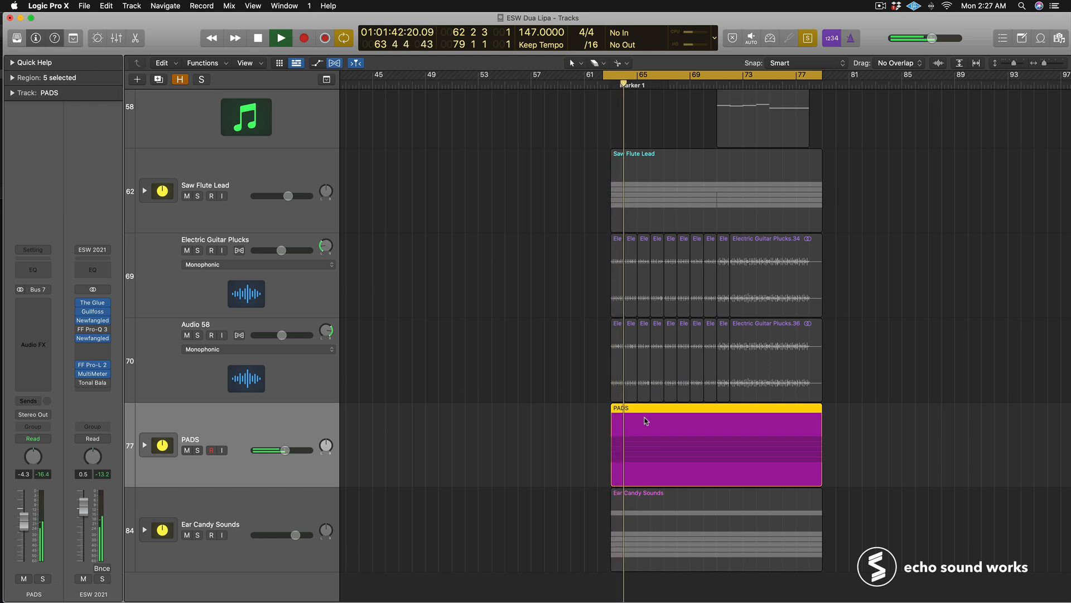
key(space)
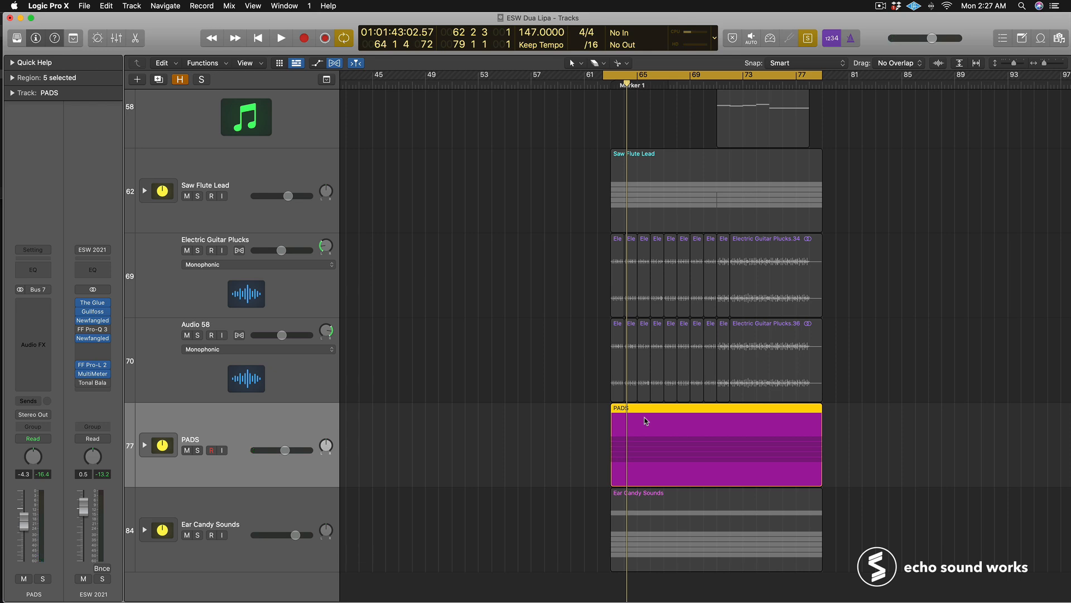
key(space)
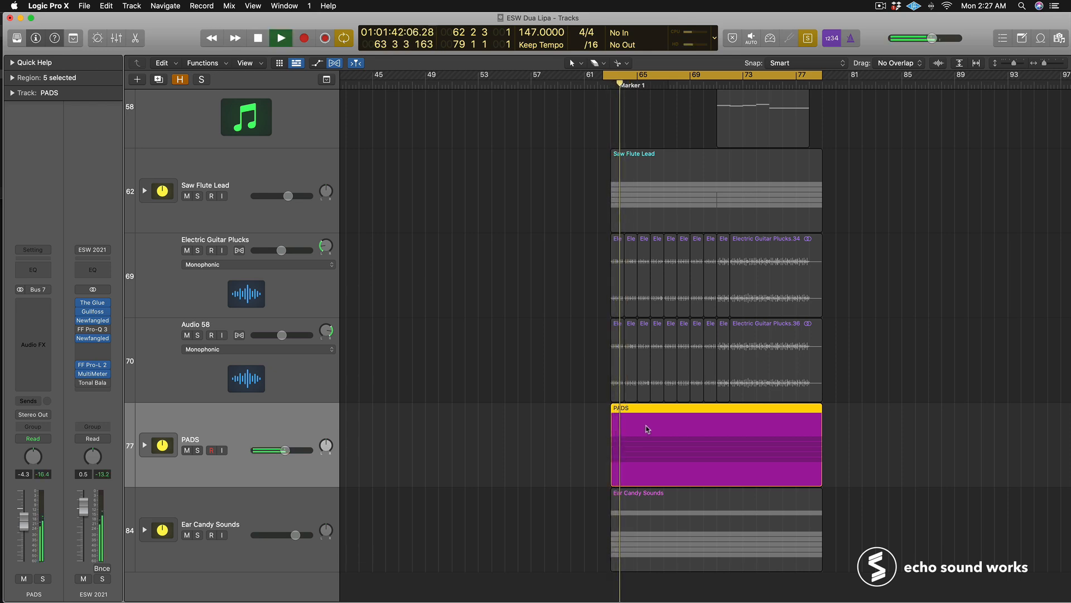
scroll(654, 437, up, 3)
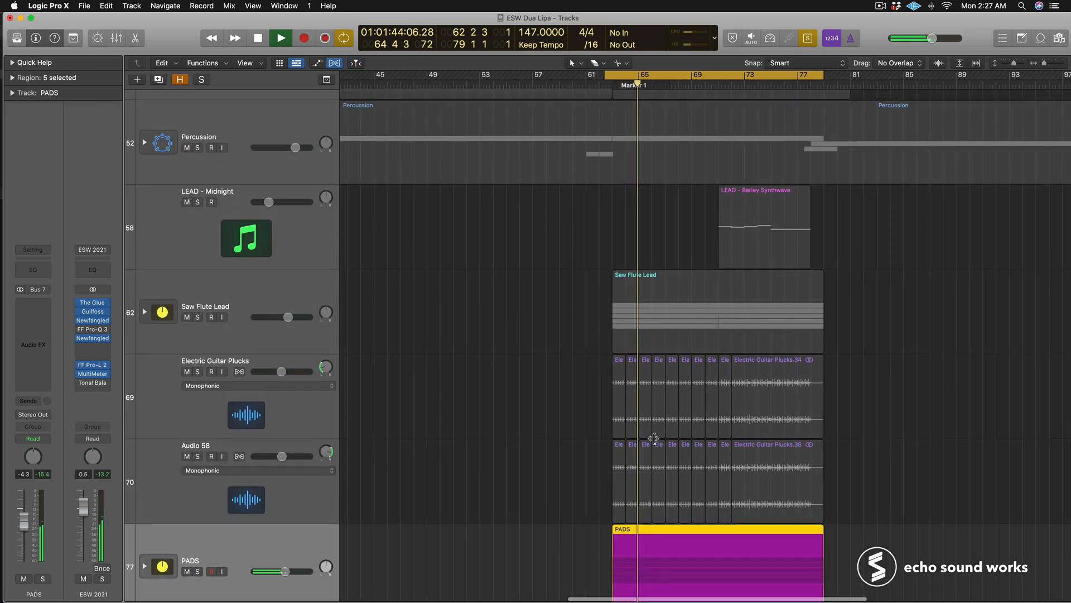
scroll(653, 438, up, 15)
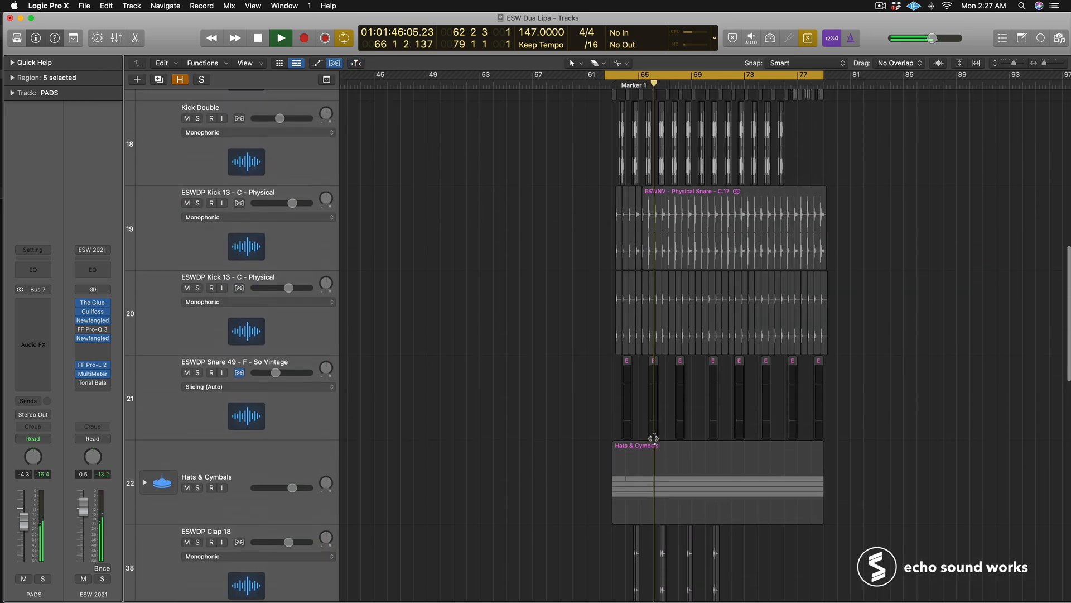
scroll(654, 437, down, 8)
key(space)
Step: Select the LEAD - Barley Synthwave region and its LEAD - Midnight track, and solo the region
scroll(693, 270, down, 3)
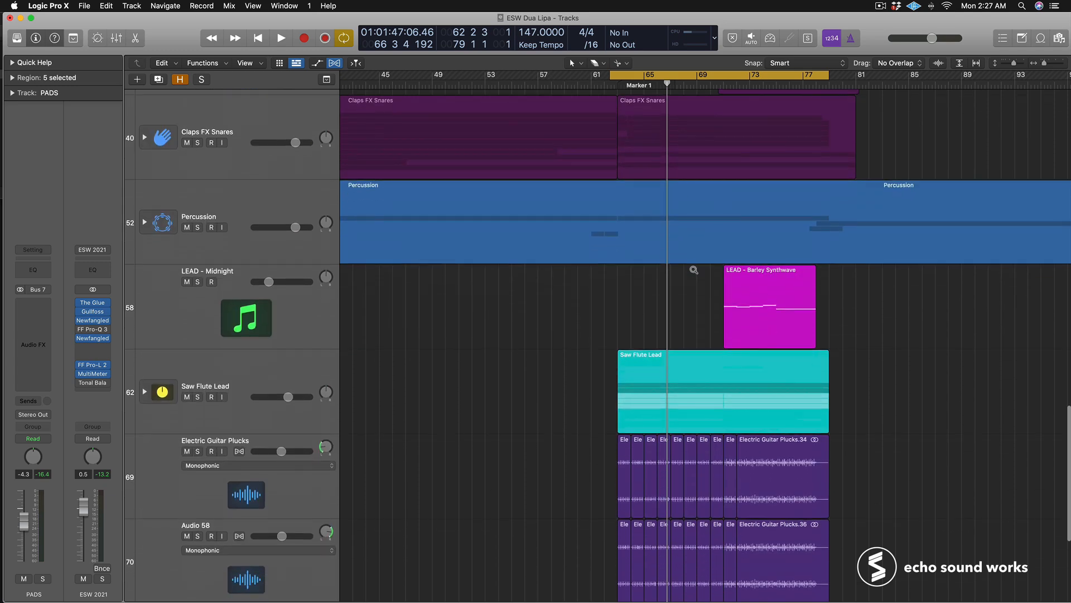
key(super+Right)
click(844, 362)
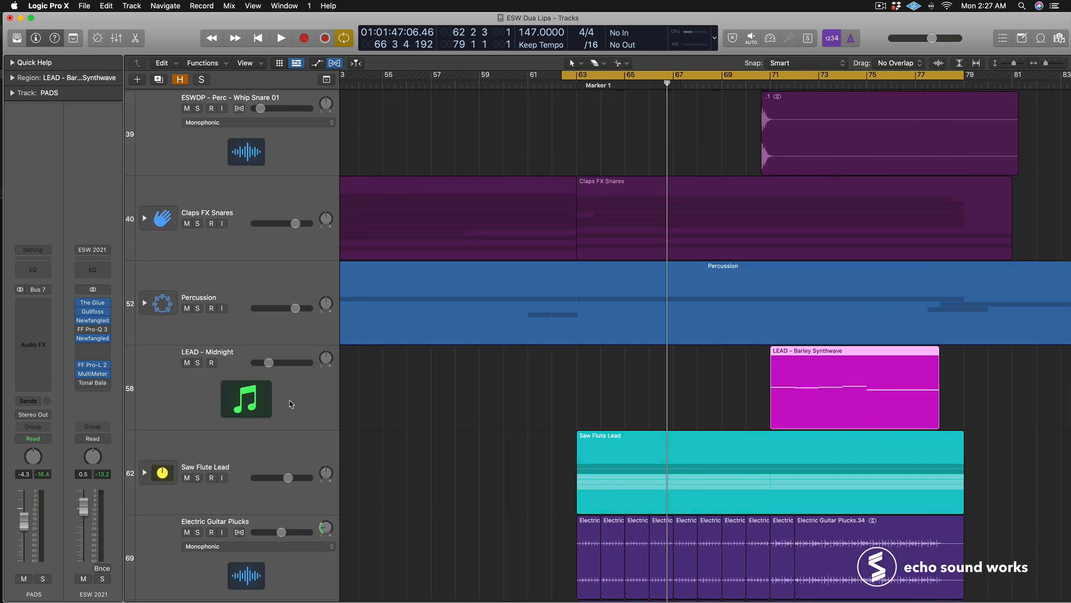
click(308, 396)
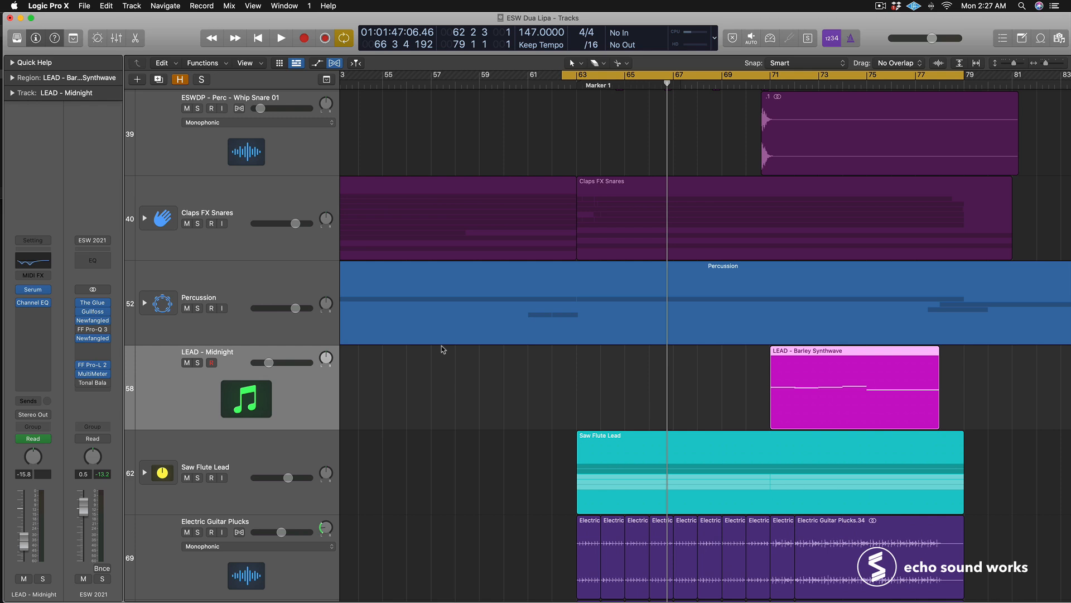
key(ctrl+s)
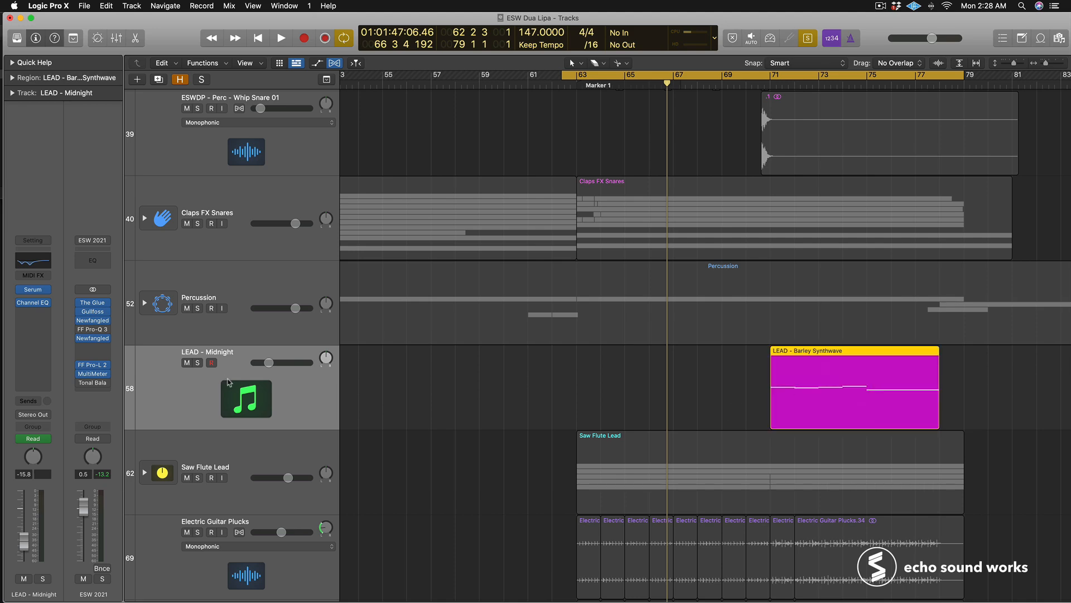
Step: Examine the Serum patch of LEAD - Midnight while playing its region alone, and close the plug-in window
click(29, 291)
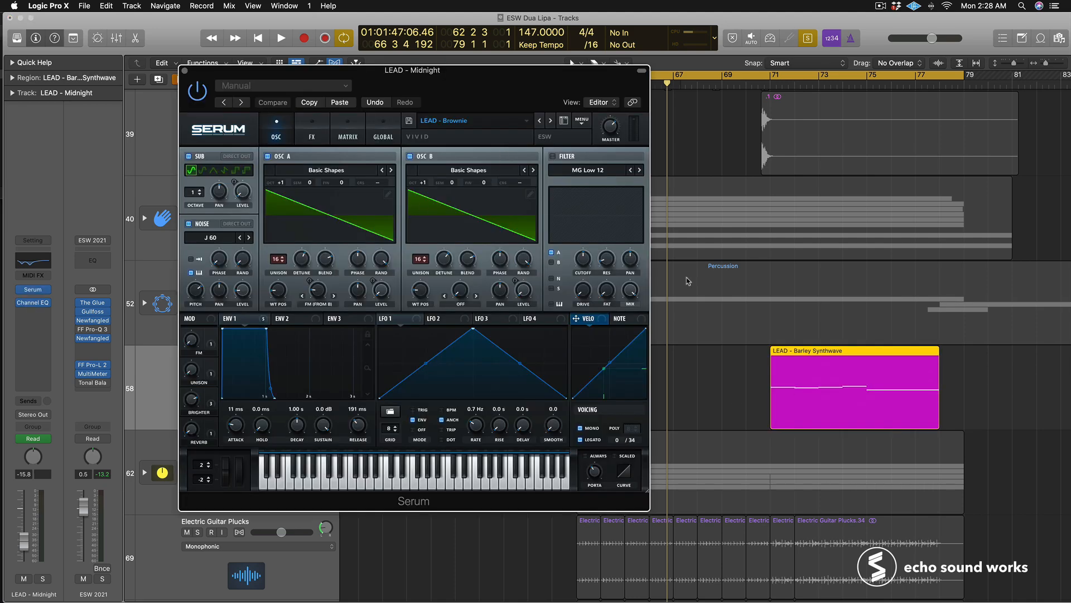
key(space)
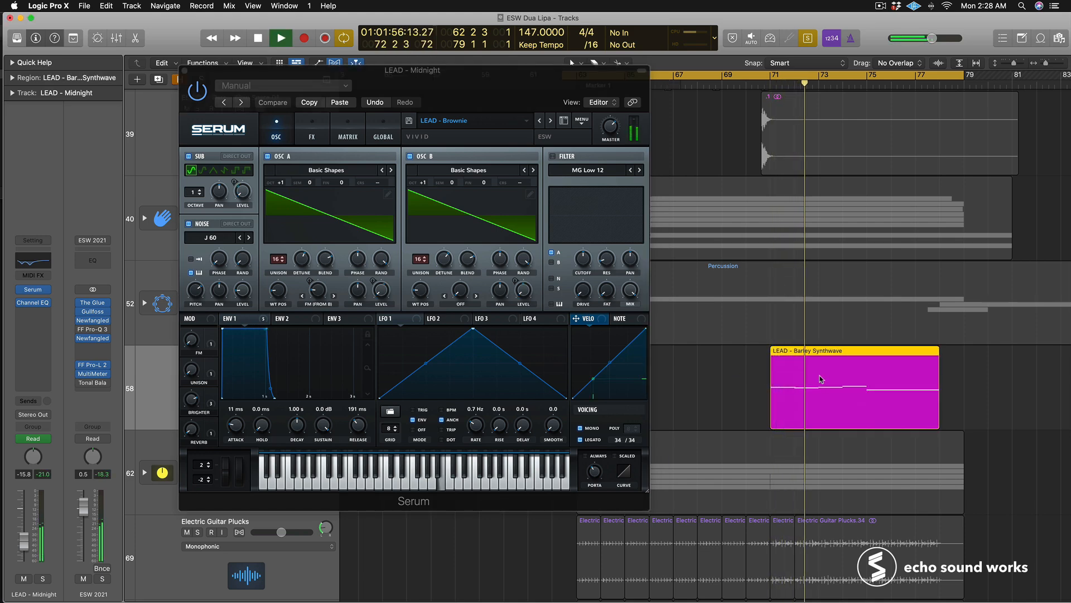
key(space)
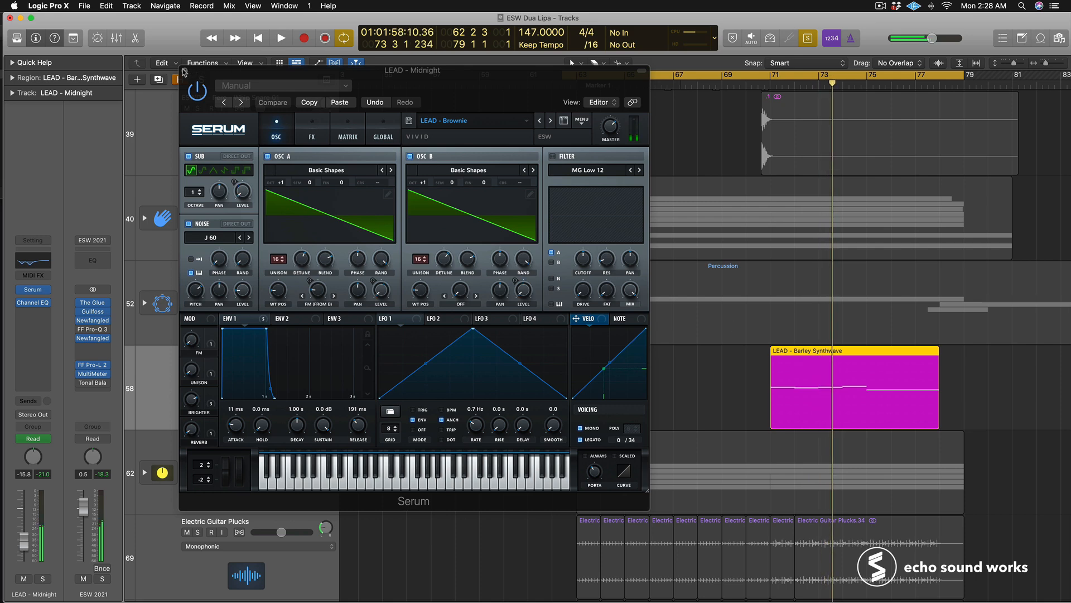
key(v)
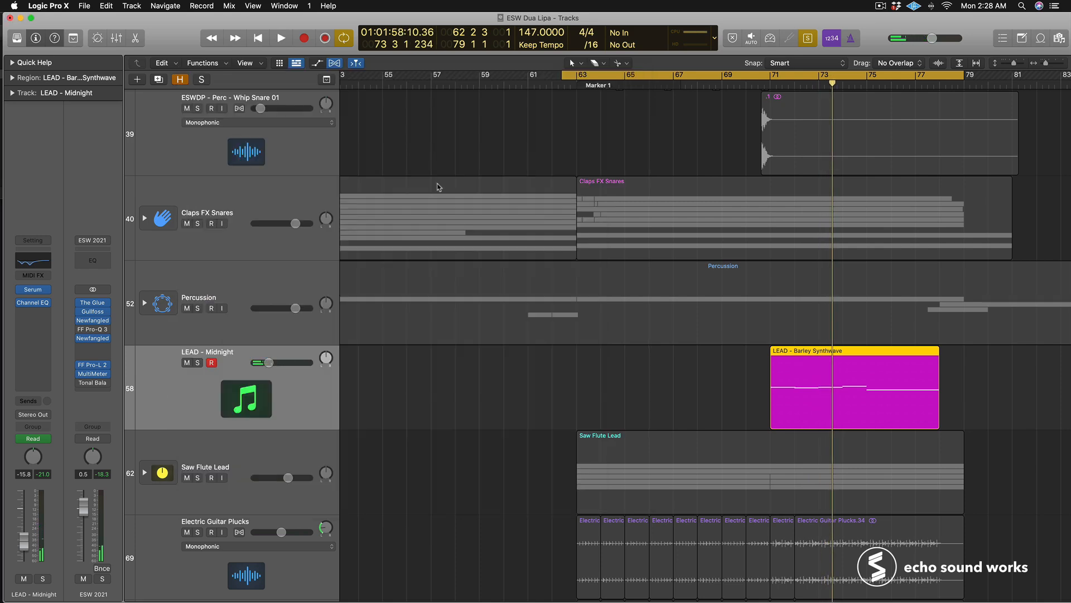
Step: Add the PADS region to the soloed LEAD - Barley Synthwave selection and briefly play them
scroll(982, 315, up, 5)
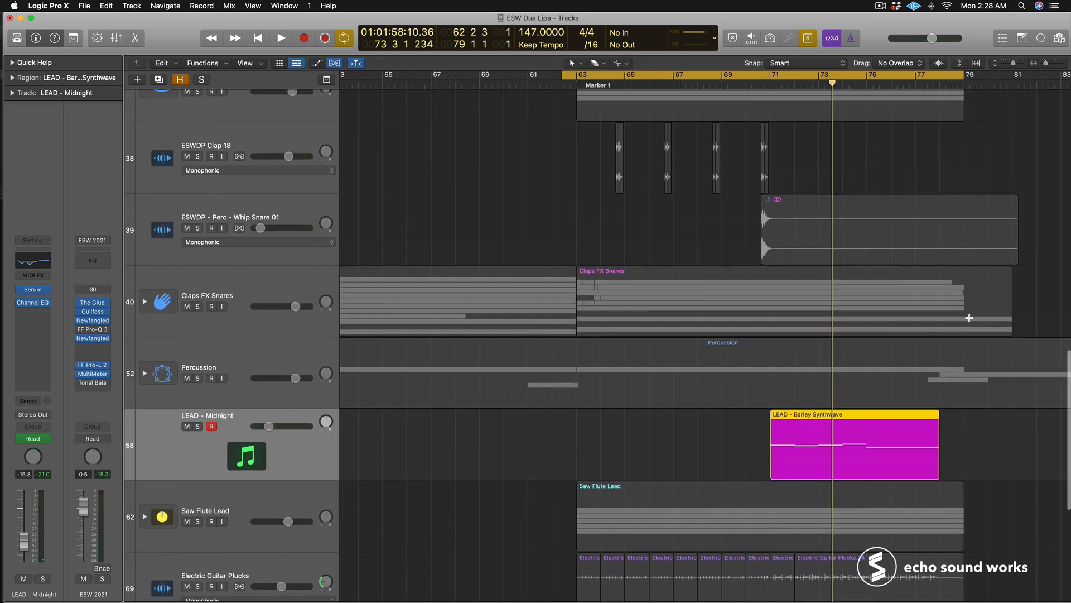
scroll(969, 317, down, 8)
shift+click(866, 528)
key(space)
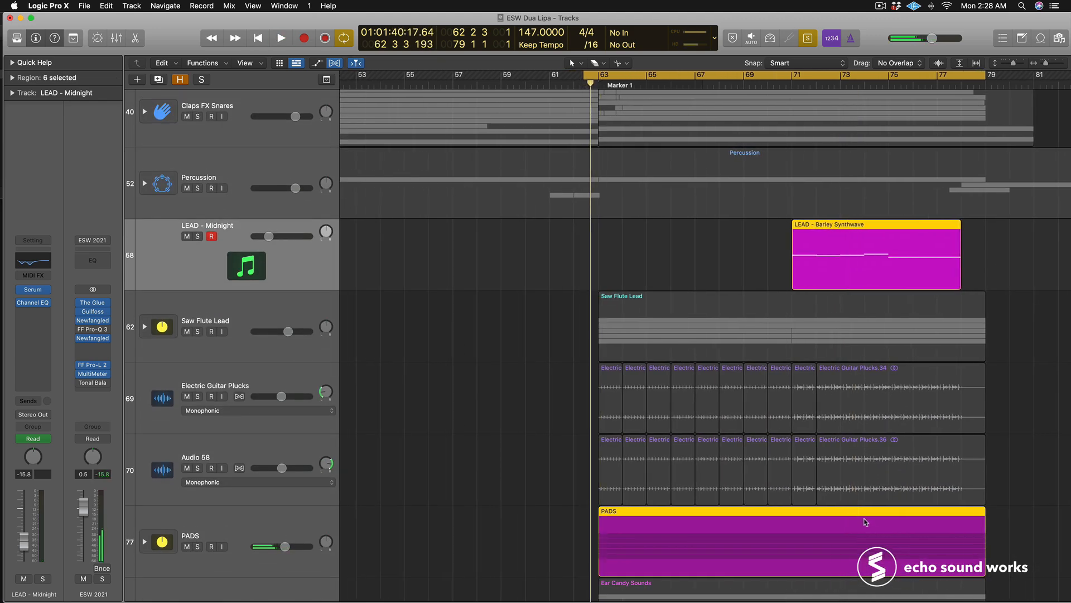
key(space)
Step: Set the cycle range from bar 71 to bar 79 and play the LEAD - Midnight and PADS regions together in it
click(802, 78)
drag(802, 79, 985, 79)
key(space)
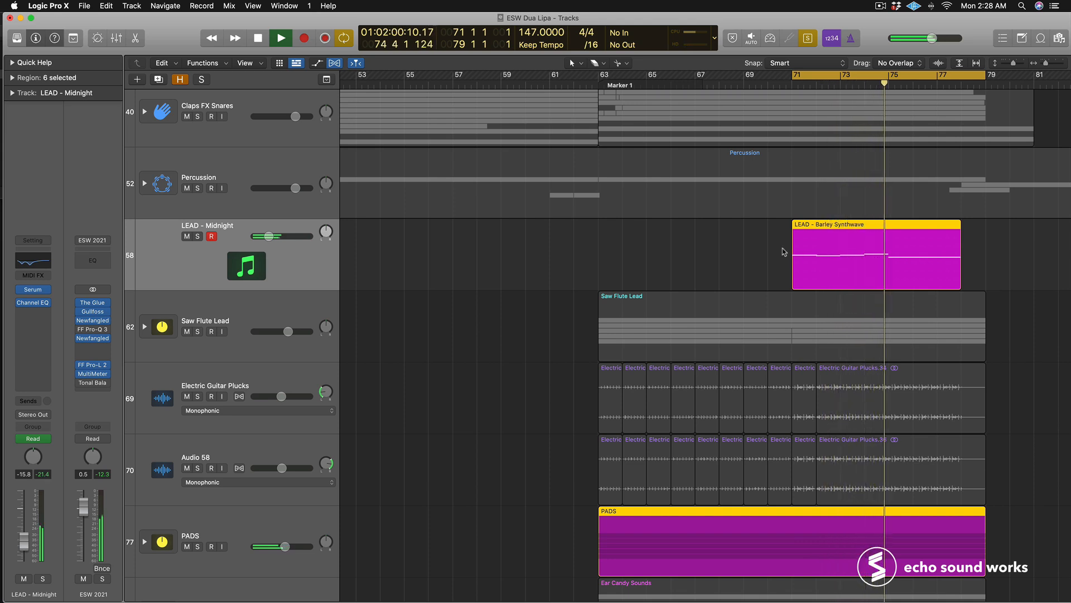
key(space)
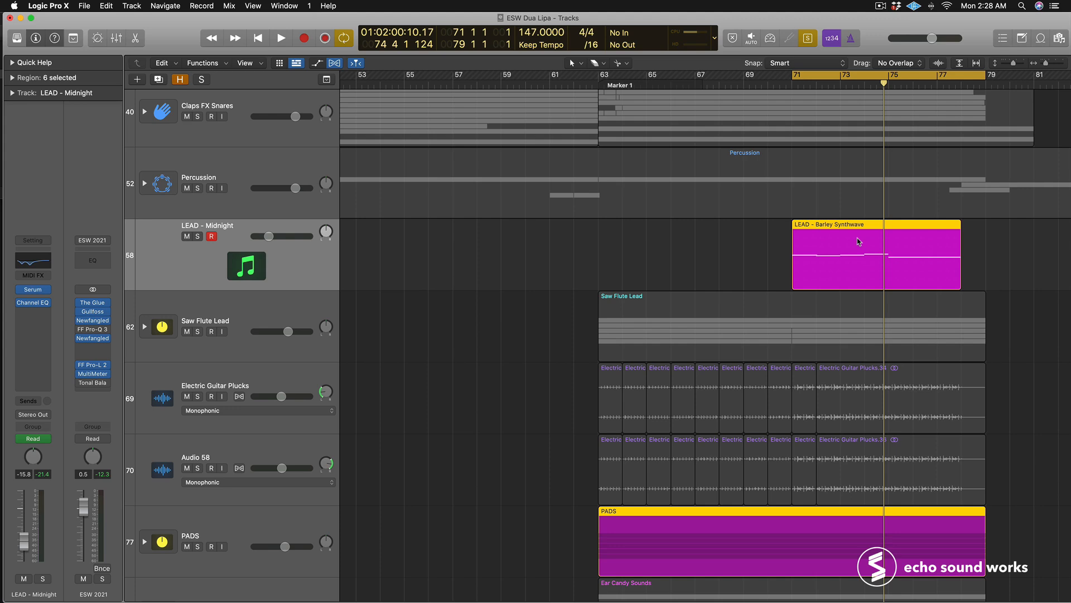
Step: Set the cycle range from bar 63 to bar 79 and turn off solo so all tracks can be heard
shift+click(605, 76)
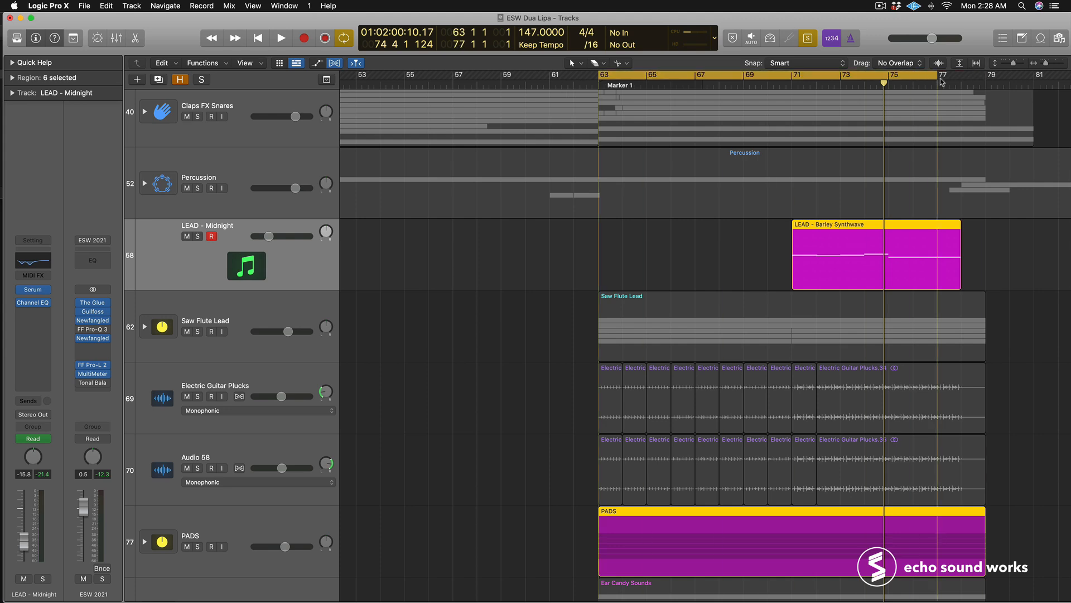
scroll(891, 175, up, 3)
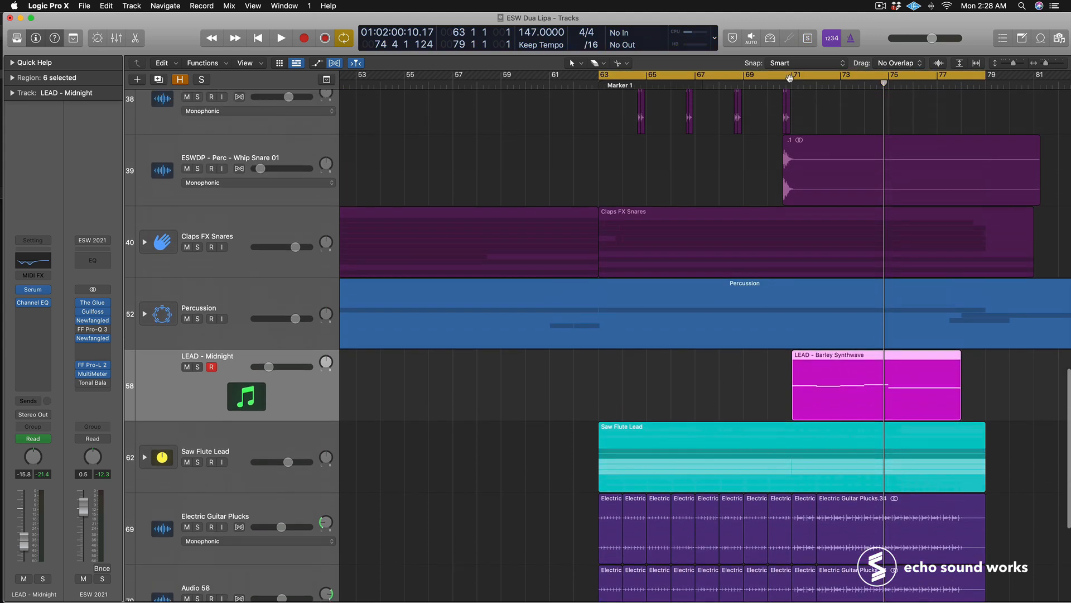
scroll(794, 113, up, 5)
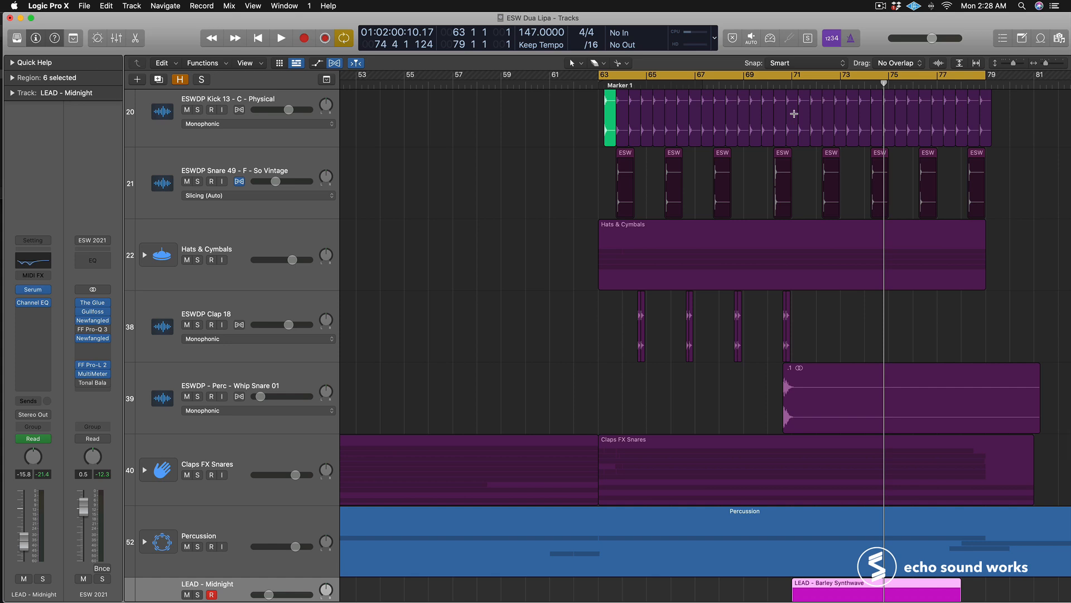
scroll(821, 145, down, 2)
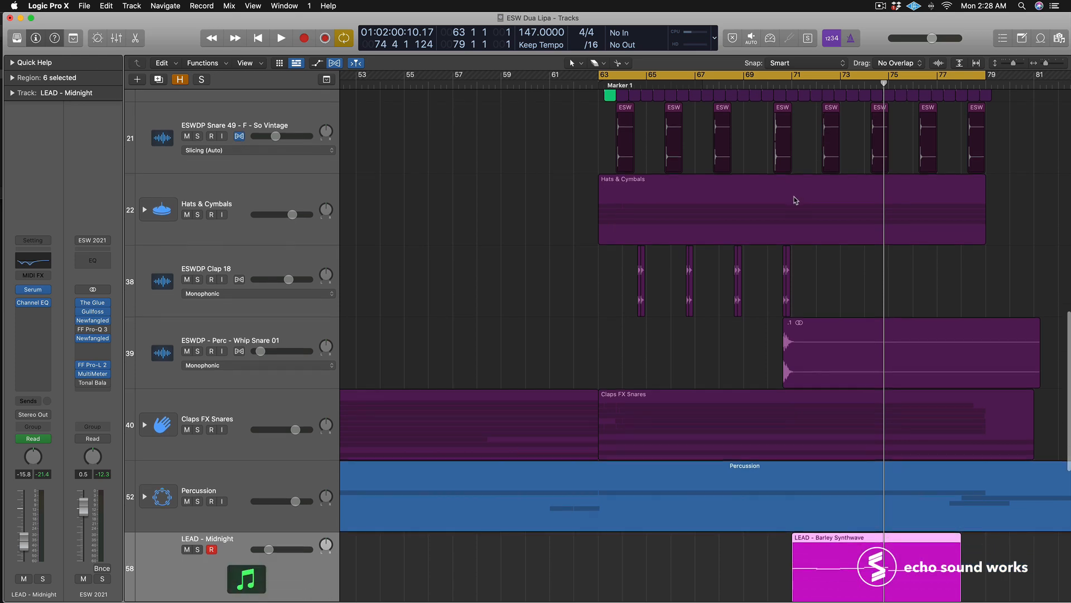
Step: Select only the LEAD - Barley Synthwave region and play the full mix from about bar 70, stopping before bar 79
scroll(795, 200, down, 8)
click(799, 391)
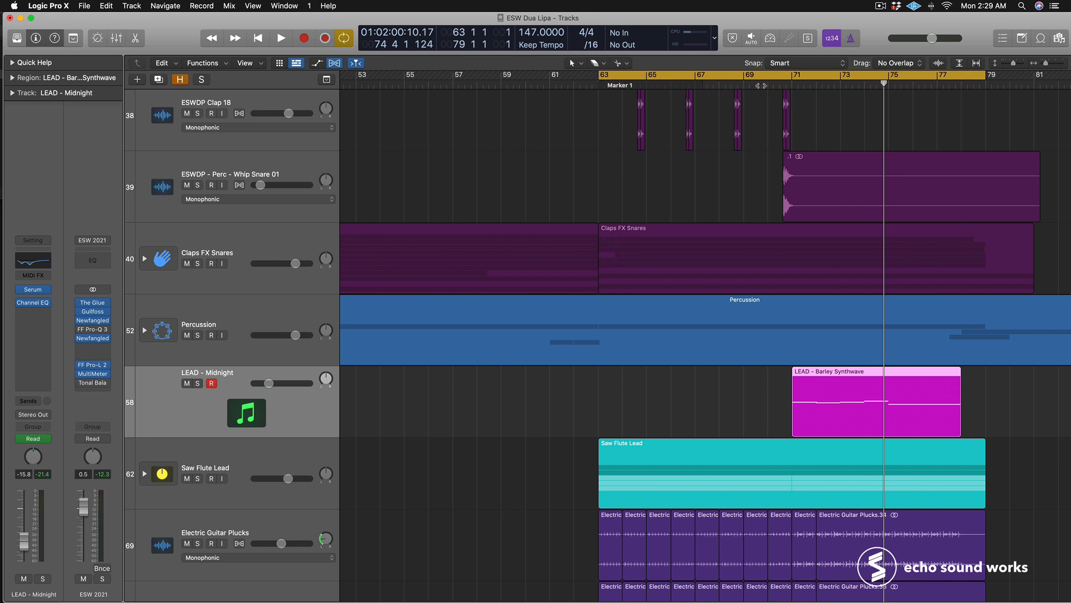
click(766, 85)
key(space)
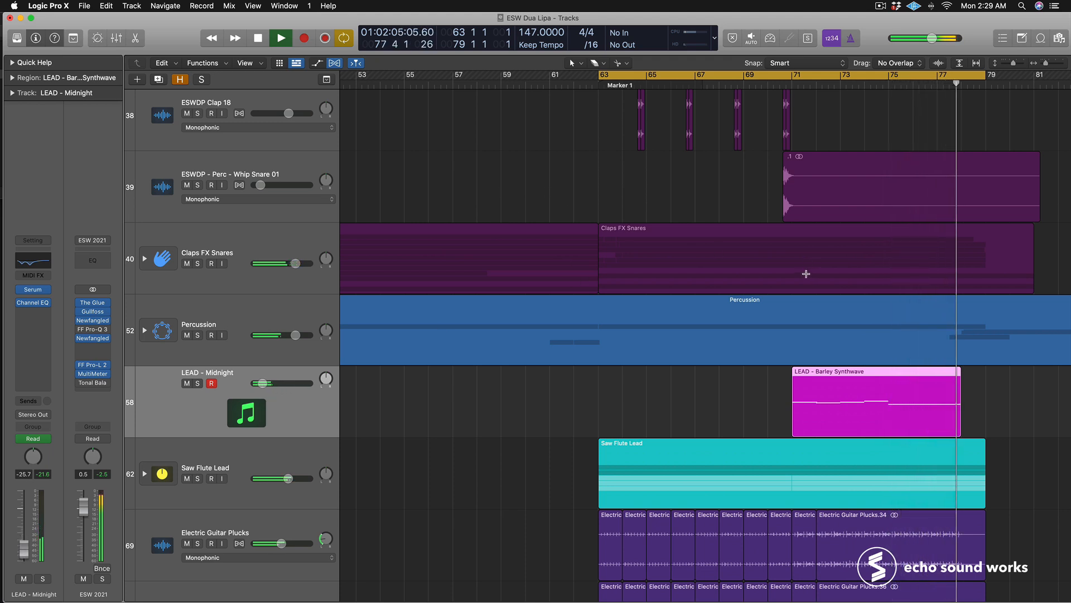
key(space)
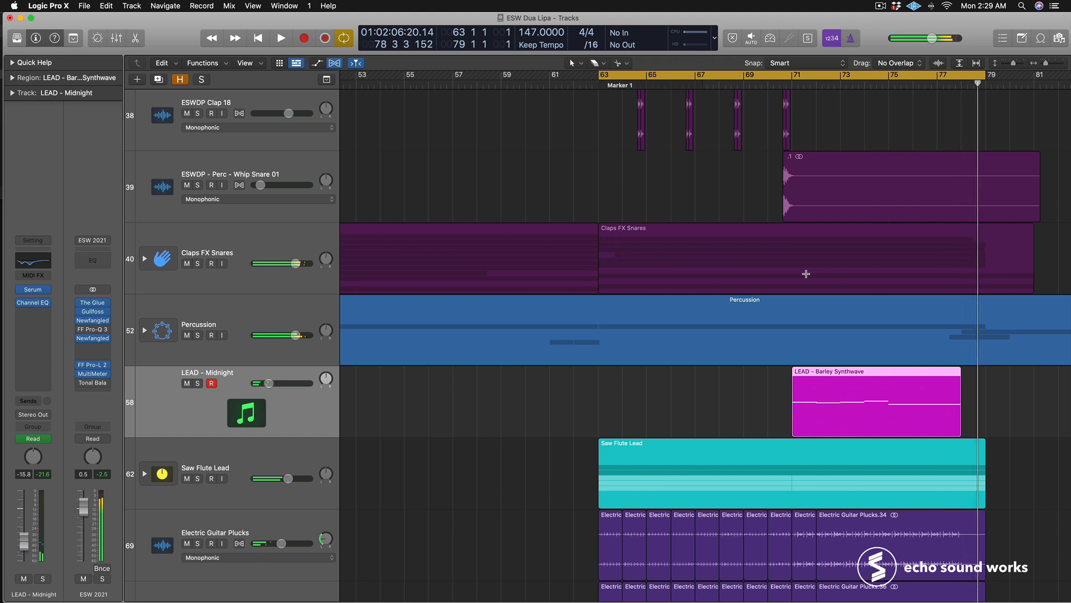